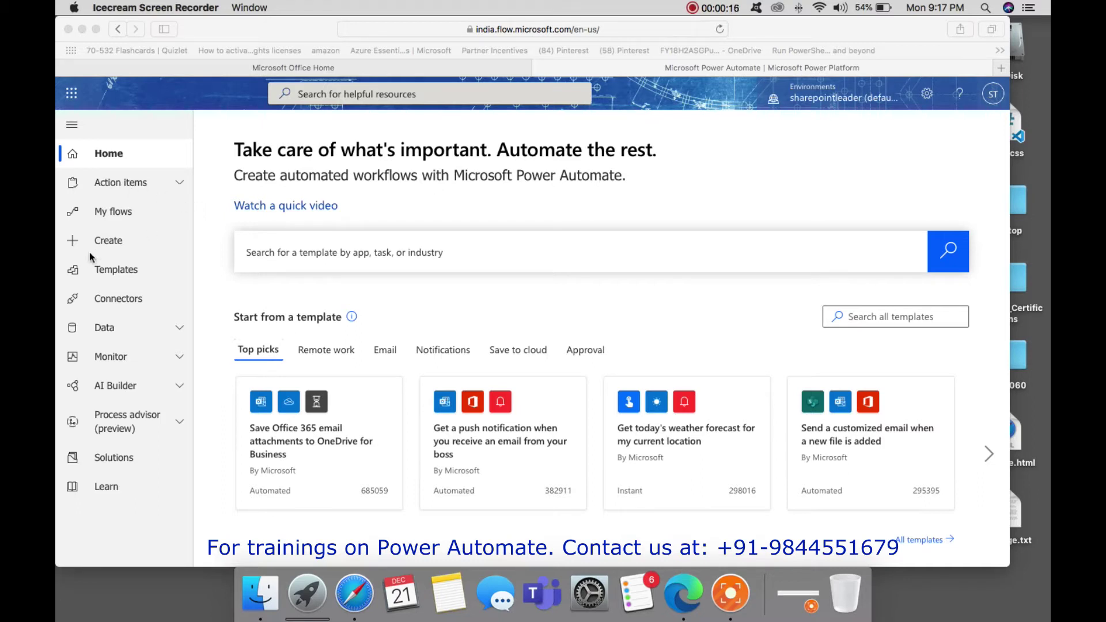
- Create a blank automated cloud flow, skipping the trigger-setup dialog
{"action": "left_click", "coordinate": [116, 242]}
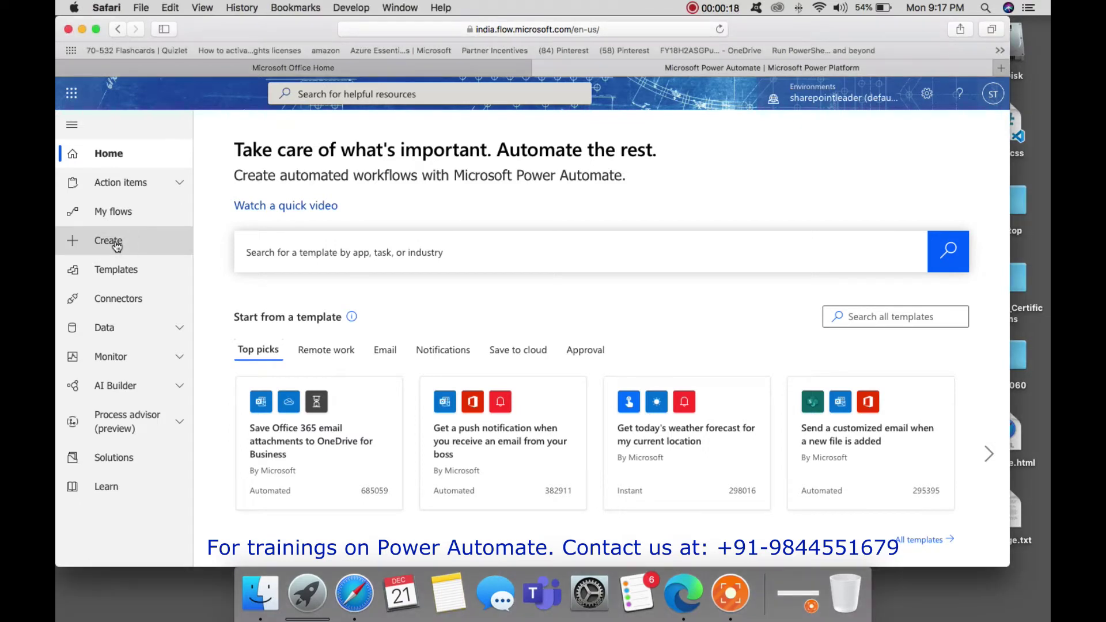
{"action": "left_click", "coordinate": [116, 244]}
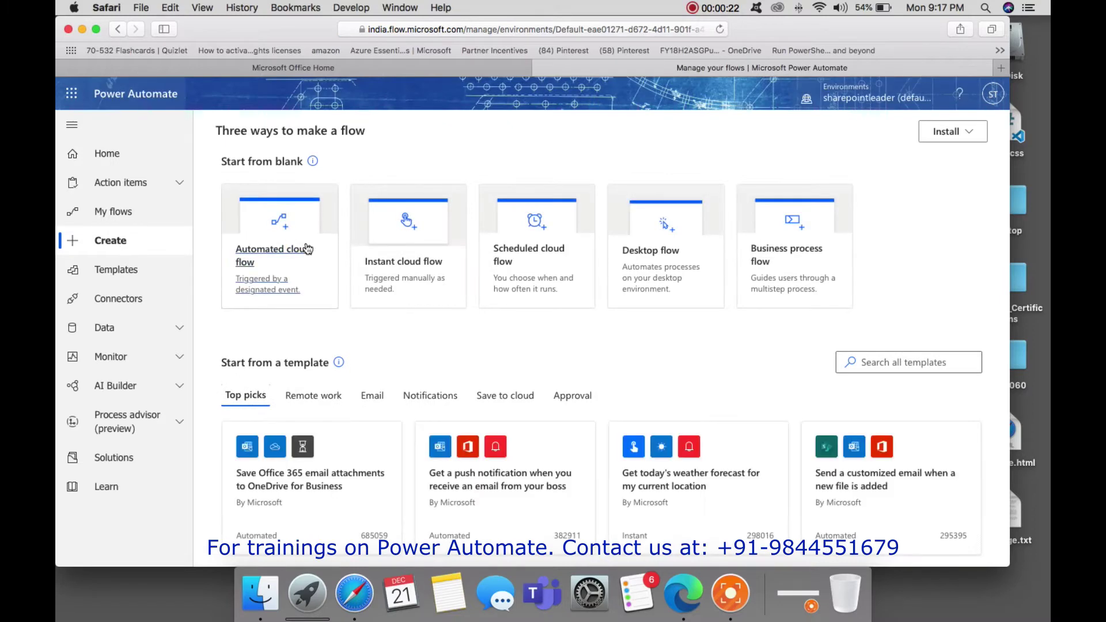
{"action": "left_click", "coordinate": [278, 254]}
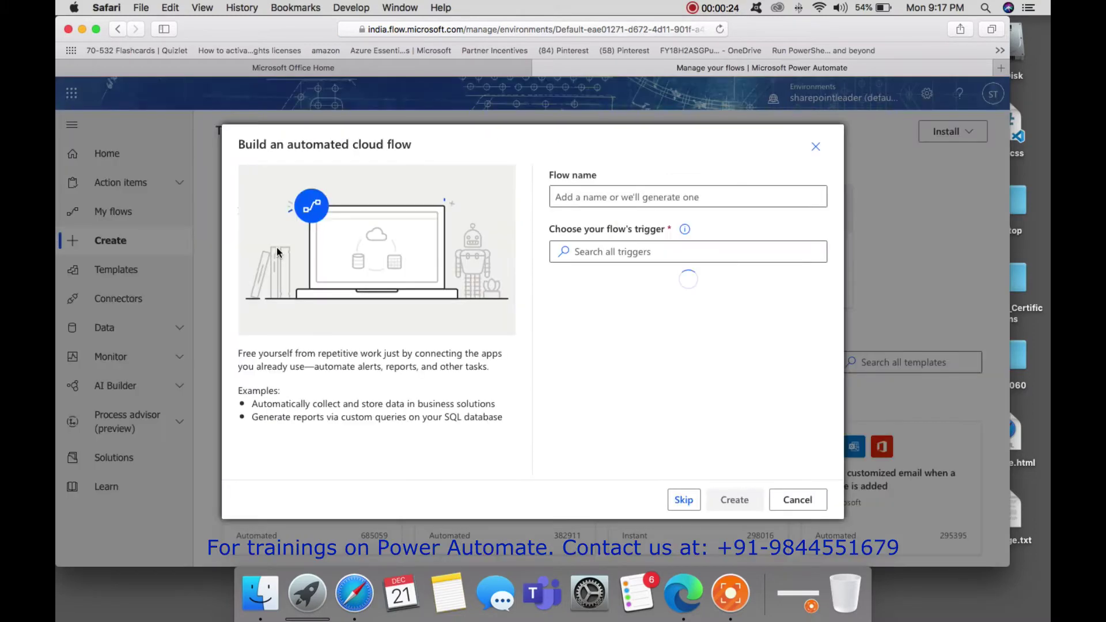
{"action": "left_click", "coordinate": [684, 499]}
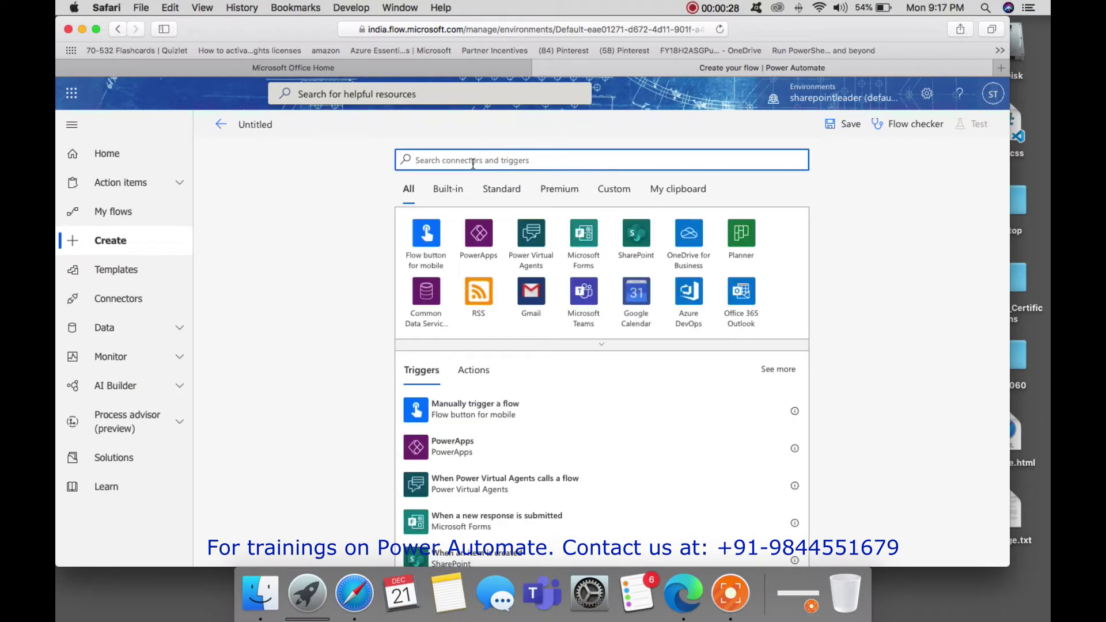
- Search connectors for 'http' and add the 'When an HTTP request is received' trigger
{"action": "type", "text": "http"}
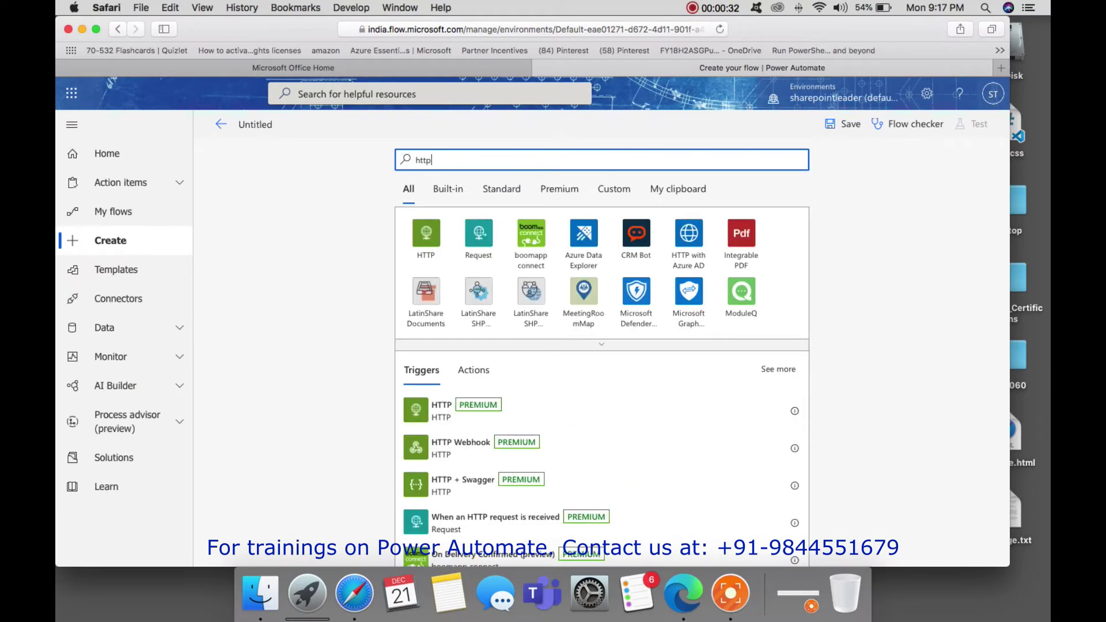
{"action": "scroll", "coordinate": [300, 293], "scroll_direction": "down", "scroll_amount": 2}
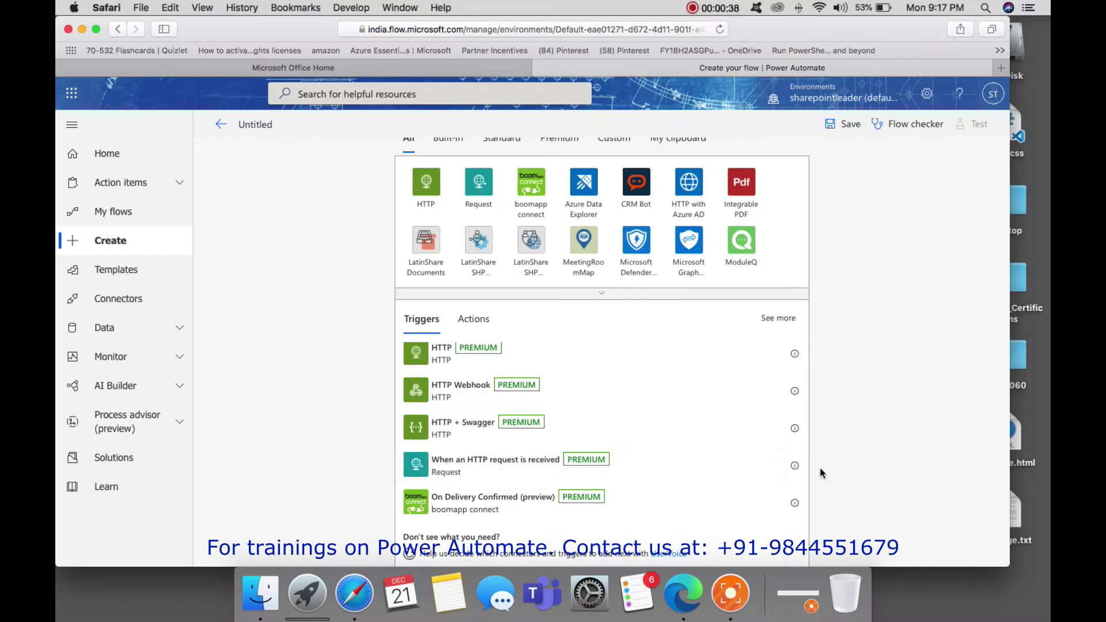
{"action": "mouse_move", "coordinate": [795, 466]}
{"action": "scroll", "coordinate": [566, 359], "scroll_direction": "up", "scroll_amount": 1}
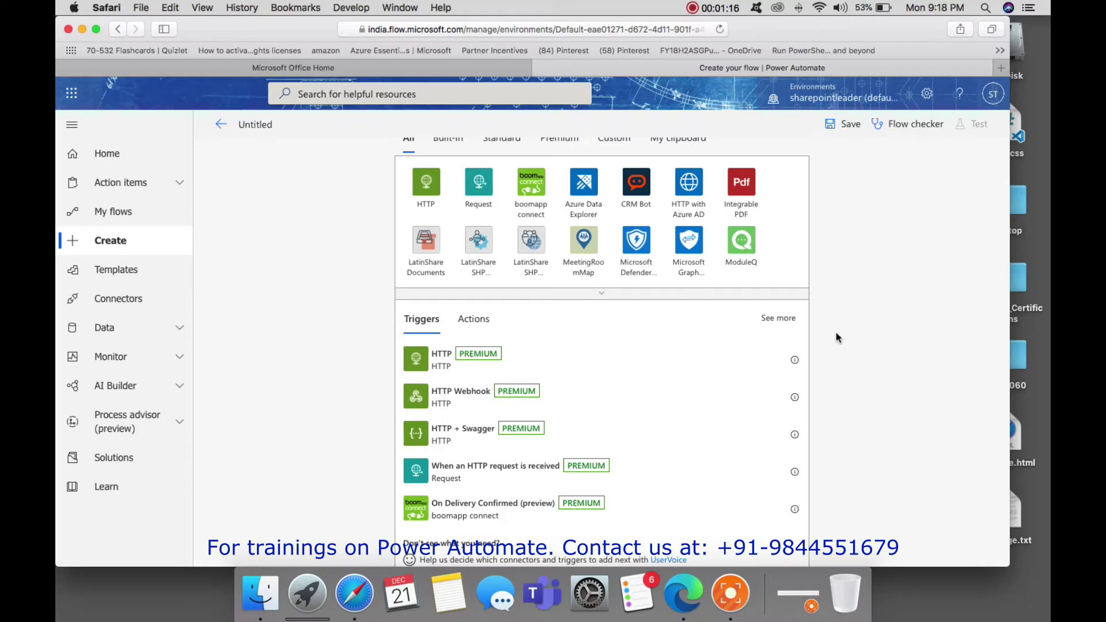
{"action": "left_click", "coordinate": [488, 474]}
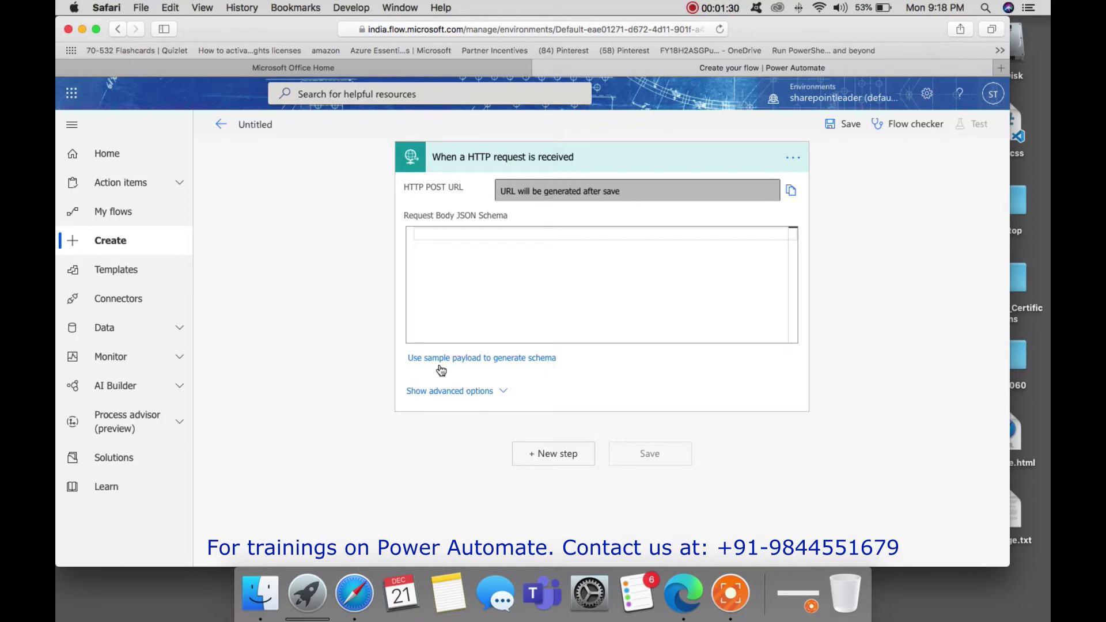
- Start a sample JSON payload with a sample manager name under the "Manager Name" key
{"action": "left_click", "coordinate": [523, 361]}
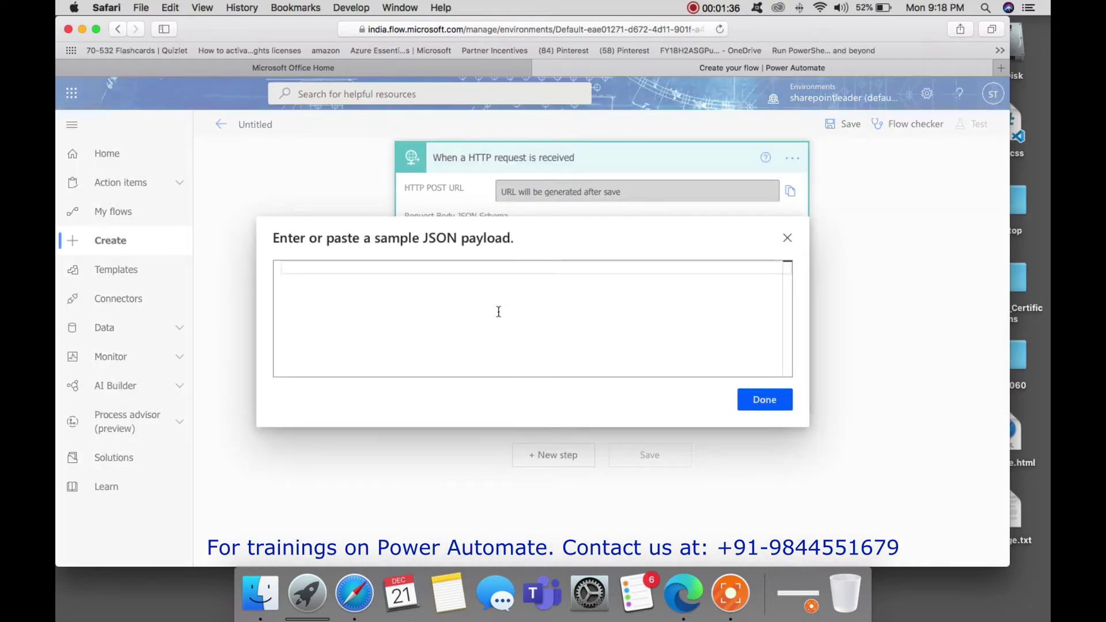
{"action": "type", "text": "{"}
{"action": "key", "text": "Return"}
{"action": "key", "text": "Return"}
{"action": "key", "text": "Up"}
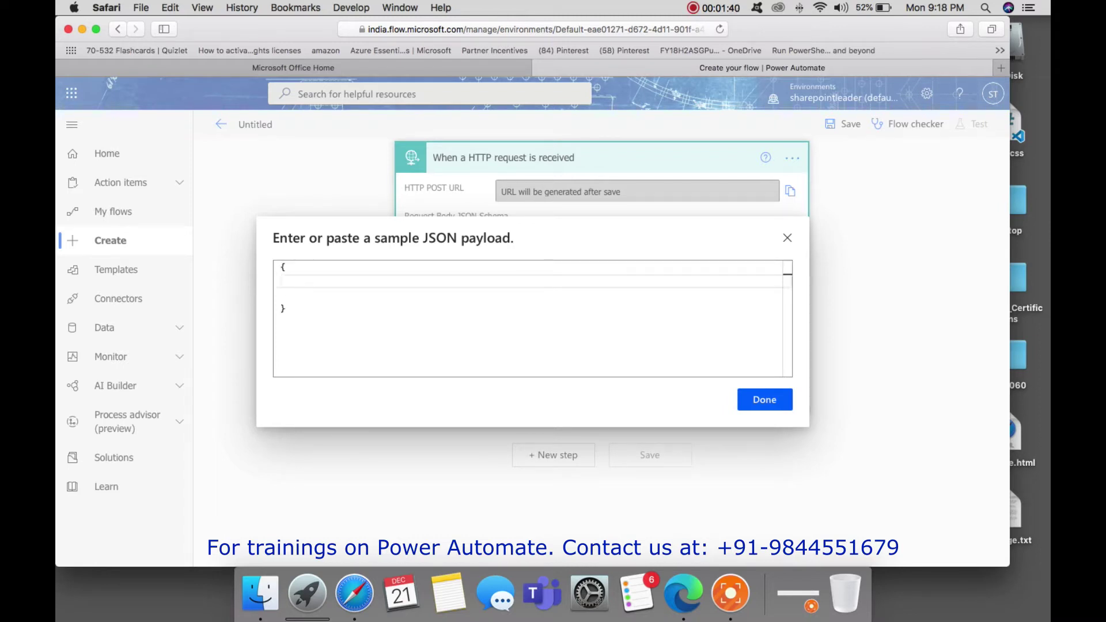
{"action": "key", "text": "ctrl+space"}
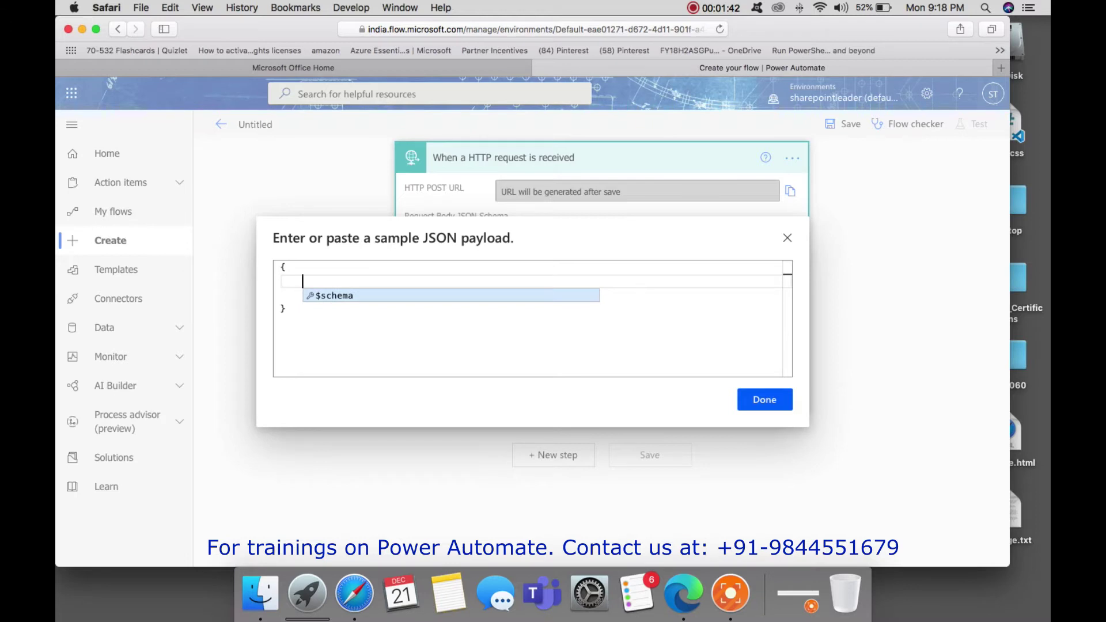
{"action": "key", "text": "Escape"}
{"action": "type", "text": "\""}
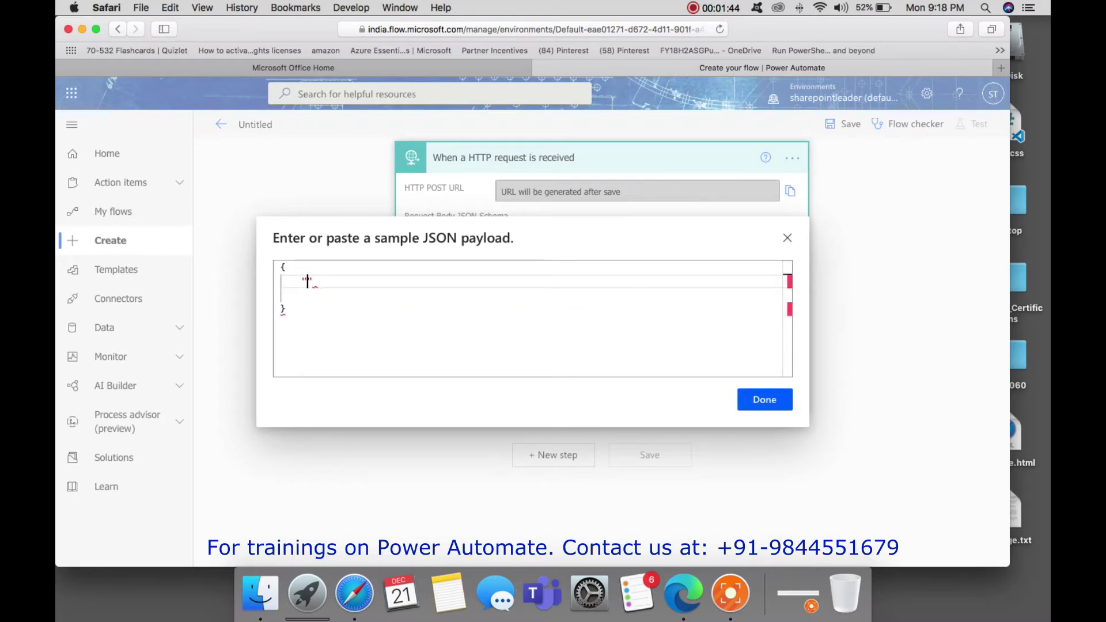
{"action": "type", "text": "Manager "}
{"action": "type", "text": "Name"}
{"action": "type", "text": "\":"}
{"action": "type", "text": "\"Kr"}
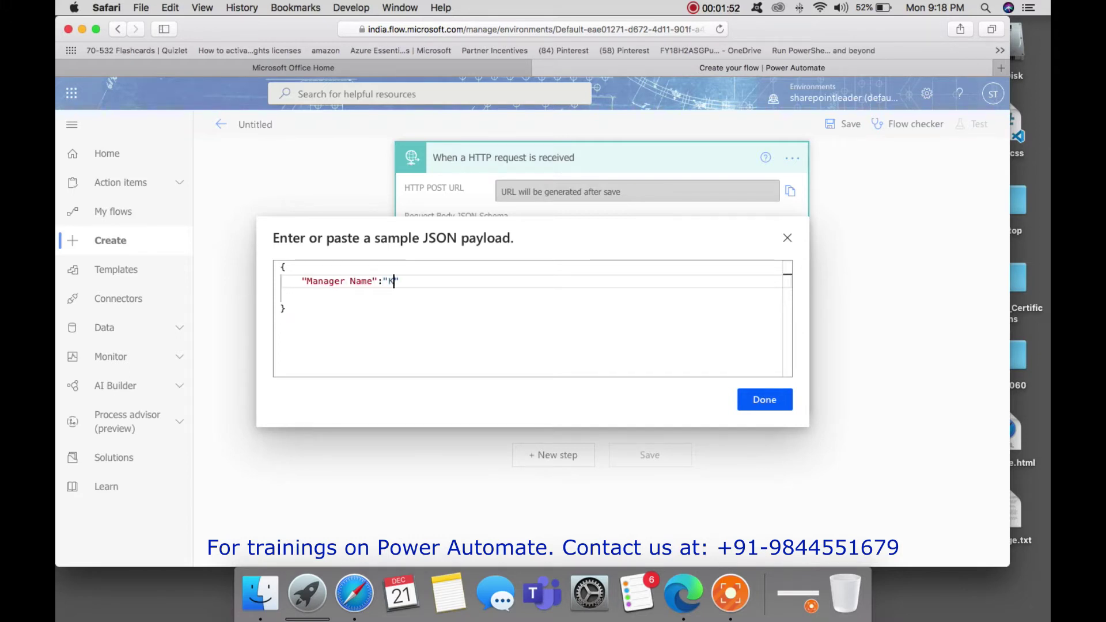
{"action": "type", "text": "ishna\","}
- Add a "Skils" key with value "PMP" and generate the schema from the payload
{"action": "key", "text": "Return"}
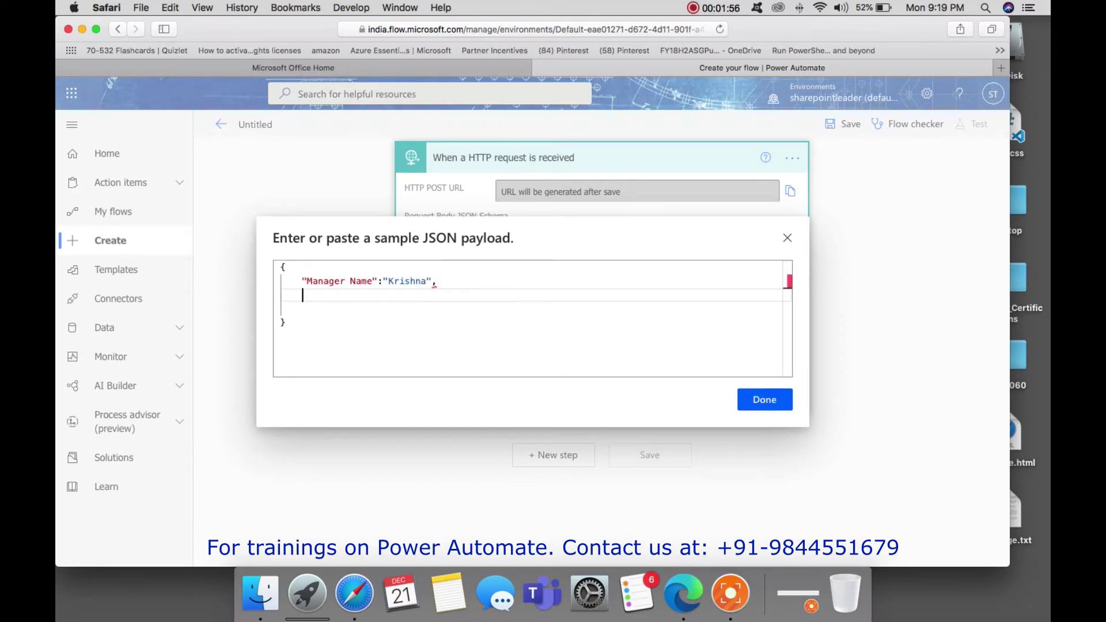
{"action": "type", "text": "\"Designation"}
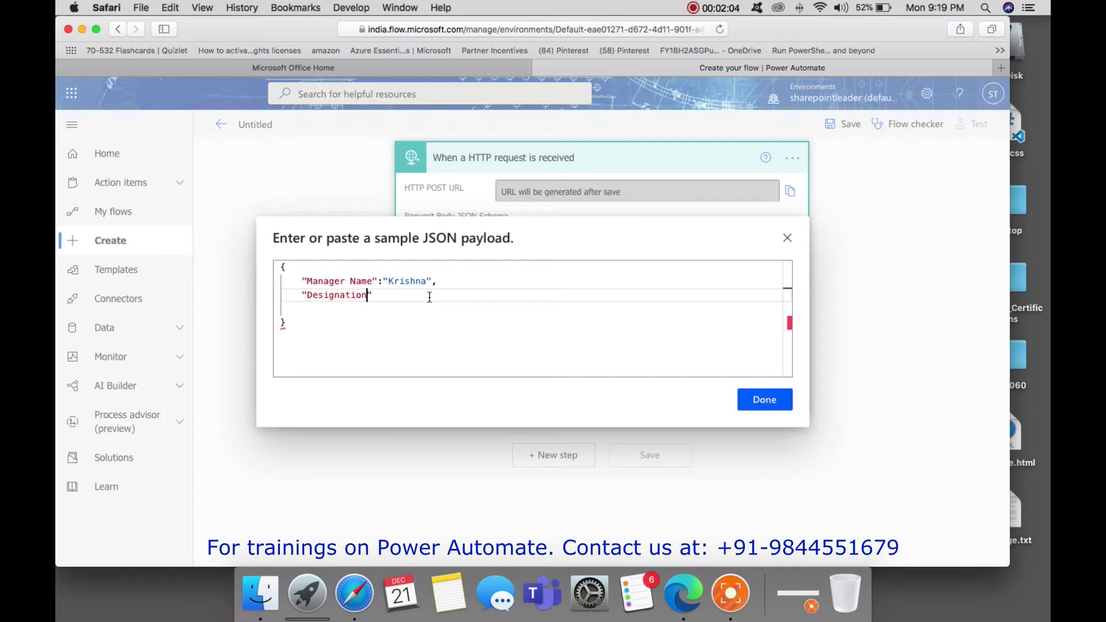
{"action": "key", "text": "BackSpace"}
{"action": "key", "text": "BackSpace"}
{"action": "key", "text": "BackSpace"}
{"action": "key", "text": "BackSpace"}
{"action": "key", "text": "BackSpace"}
{"action": "key", "text": "BackSpace"}
{"action": "key", "text": "BackSpace"}
{"action": "key", "text": "BackSpace"}
{"action": "key", "text": "BackSpace"}
{"action": "key", "text": "BackSpace"}
{"action": "key", "text": "BackSpace"}
{"action": "type", "text": "Skils"}
{"action": "key", "text": "Right"}
{"action": "type", "text": ": \"PMP"}
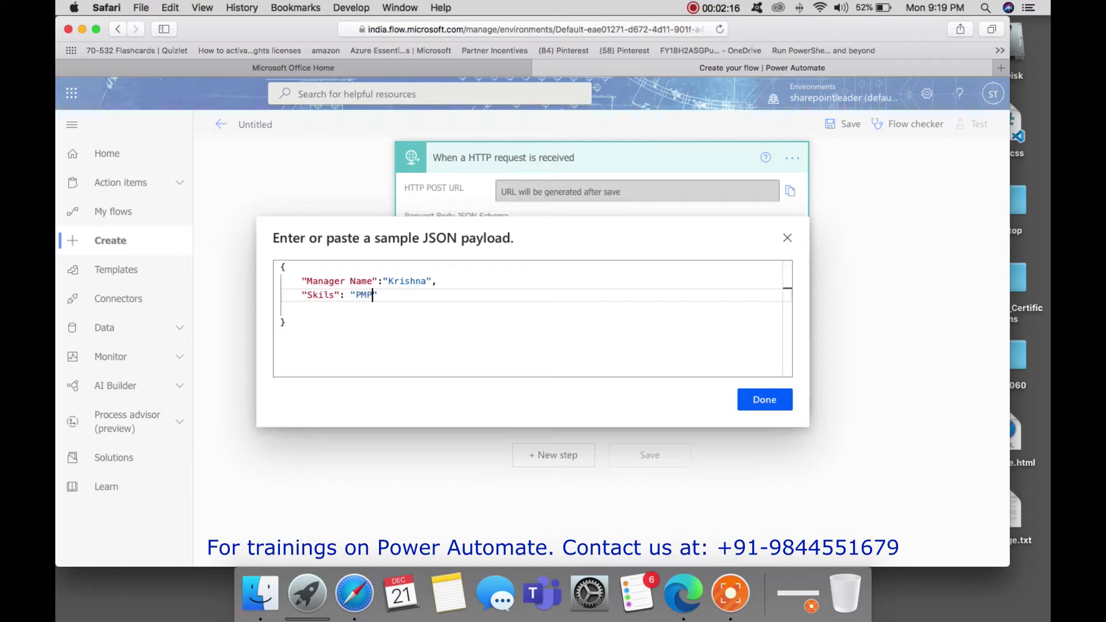
{"action": "type", "text": ","}
{"action": "key", "text": "BackSpace"}
{"action": "left_click", "coordinate": [764, 400]}
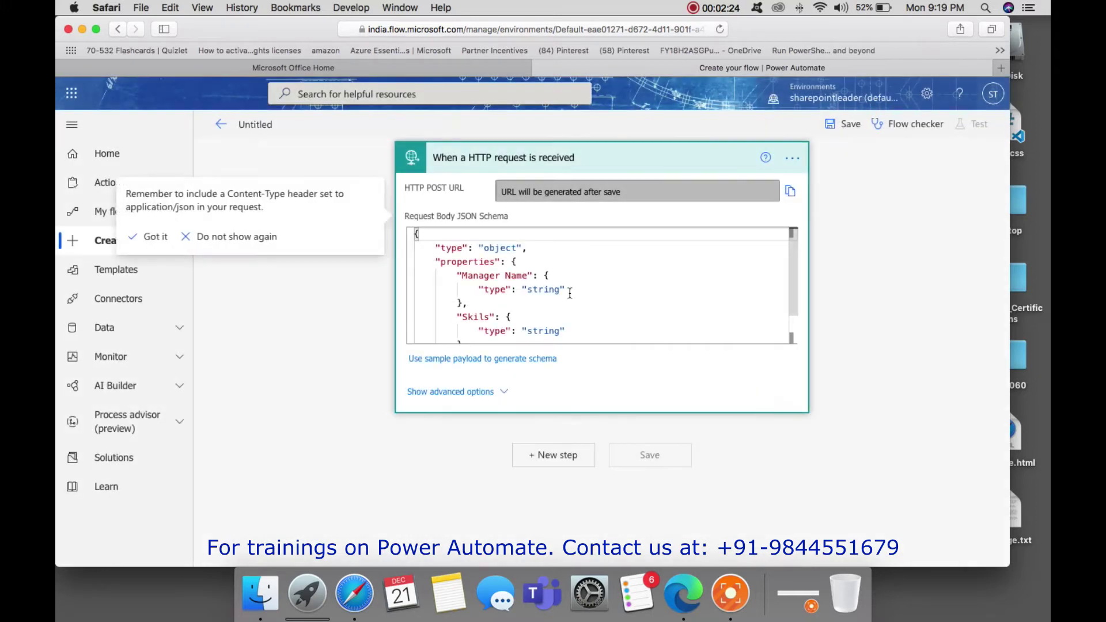
- Reveal the trigger's method and relativePath options, then attempt a save that fails without an action
{"action": "scroll", "coordinate": [466, 262], "scroll_direction": "down", "scroll_amount": 3}
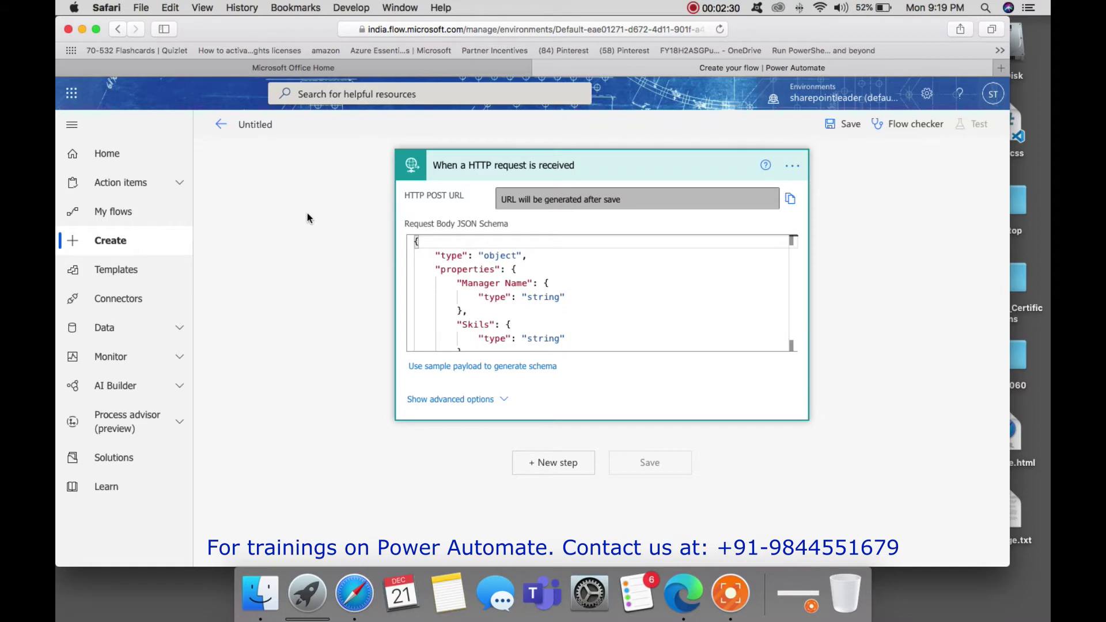
{"action": "scroll", "coordinate": [495, 302], "scroll_direction": "down", "scroll_amount": 3}
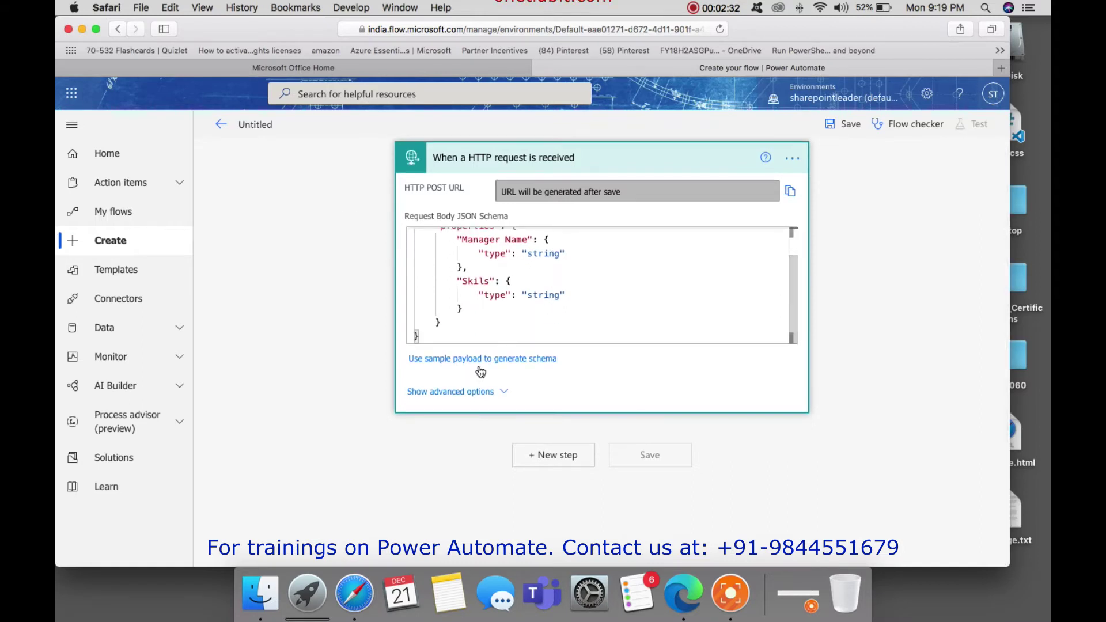
{"action": "left_click", "coordinate": [504, 394]}
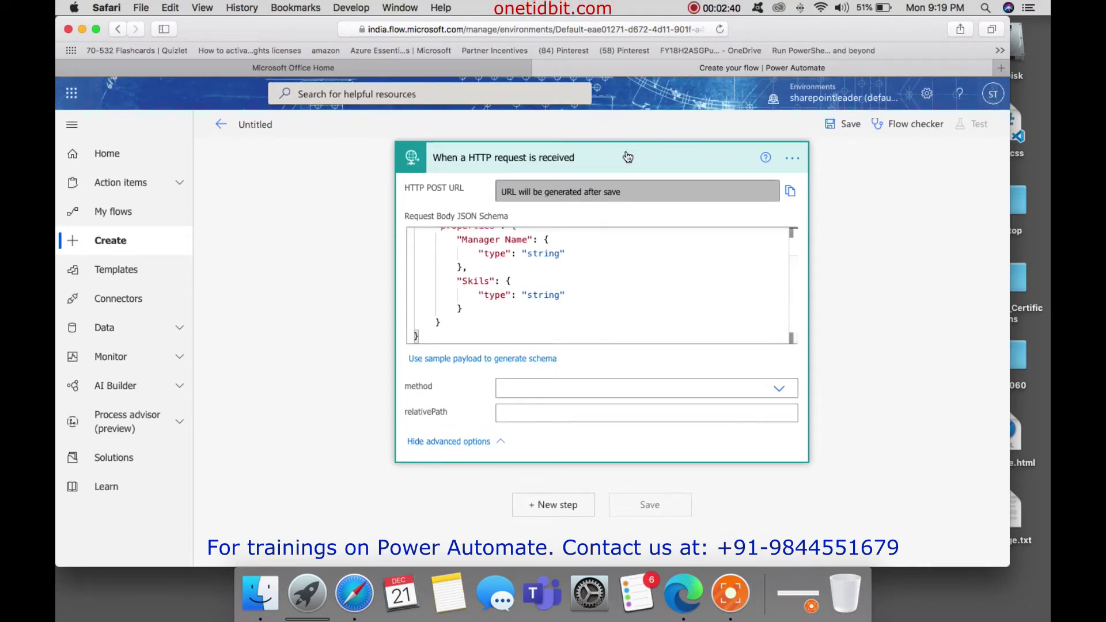
{"action": "scroll", "coordinate": [648, 222], "scroll_direction": "up", "scroll_amount": 1}
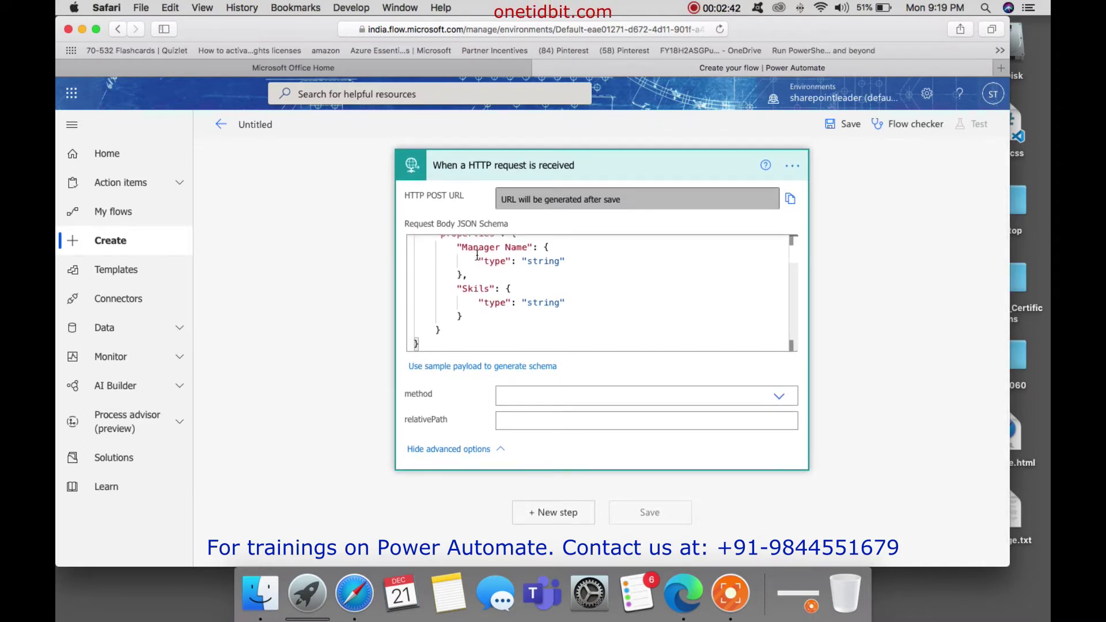
{"action": "scroll", "coordinate": [567, 245], "scroll_direction": "up", "scroll_amount": 3}
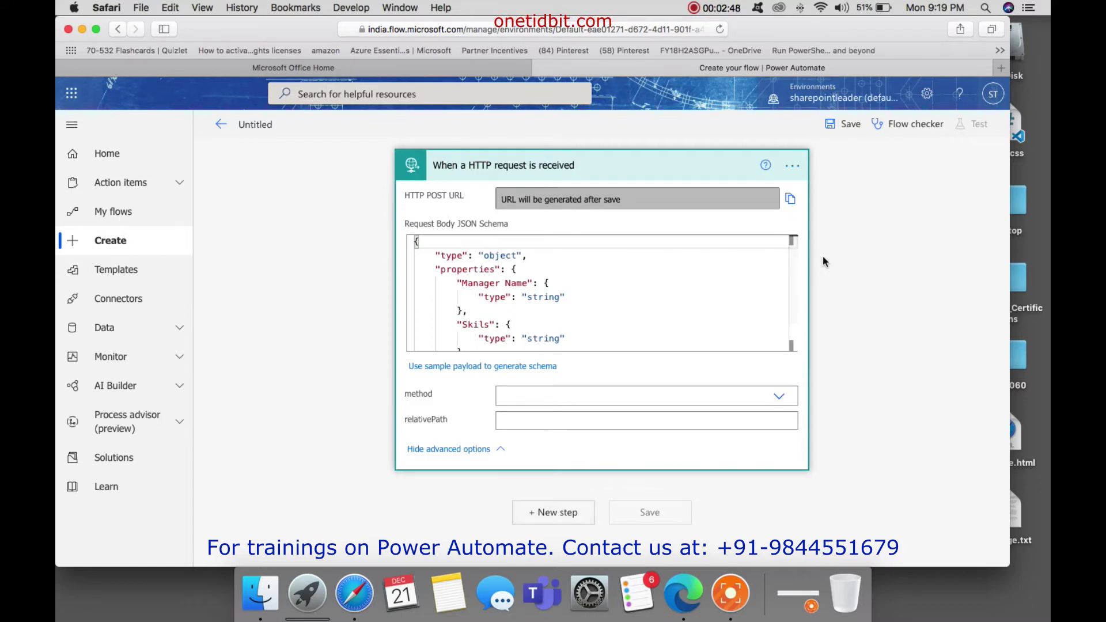
{"action": "scroll", "coordinate": [866, 214], "scroll_direction": "down", "scroll_amount": 1}
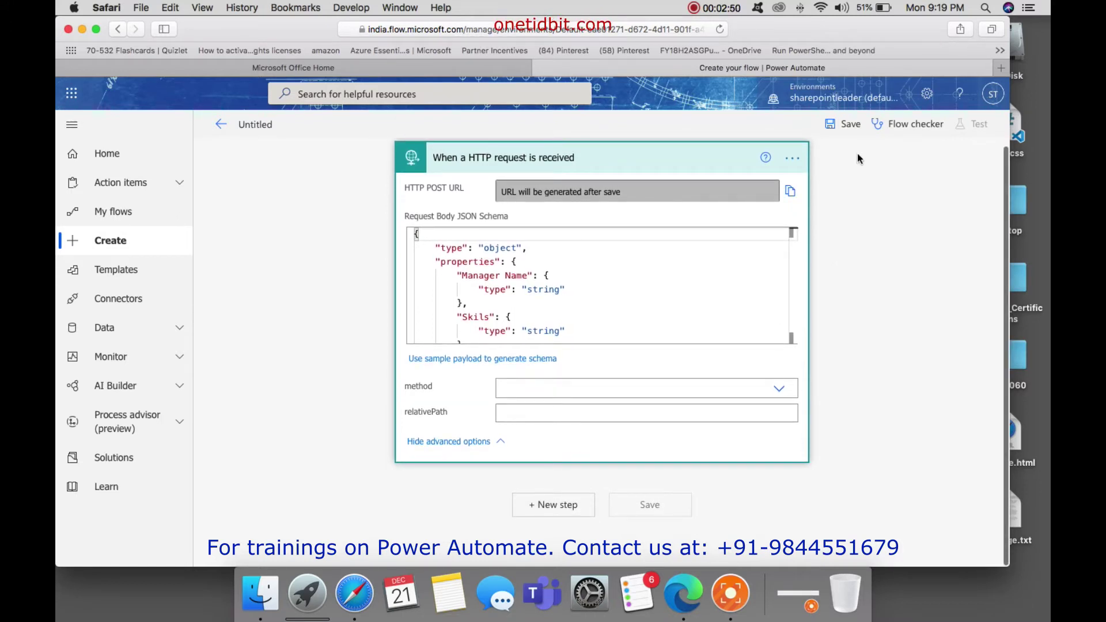
{"action": "left_click", "coordinate": [849, 126]}
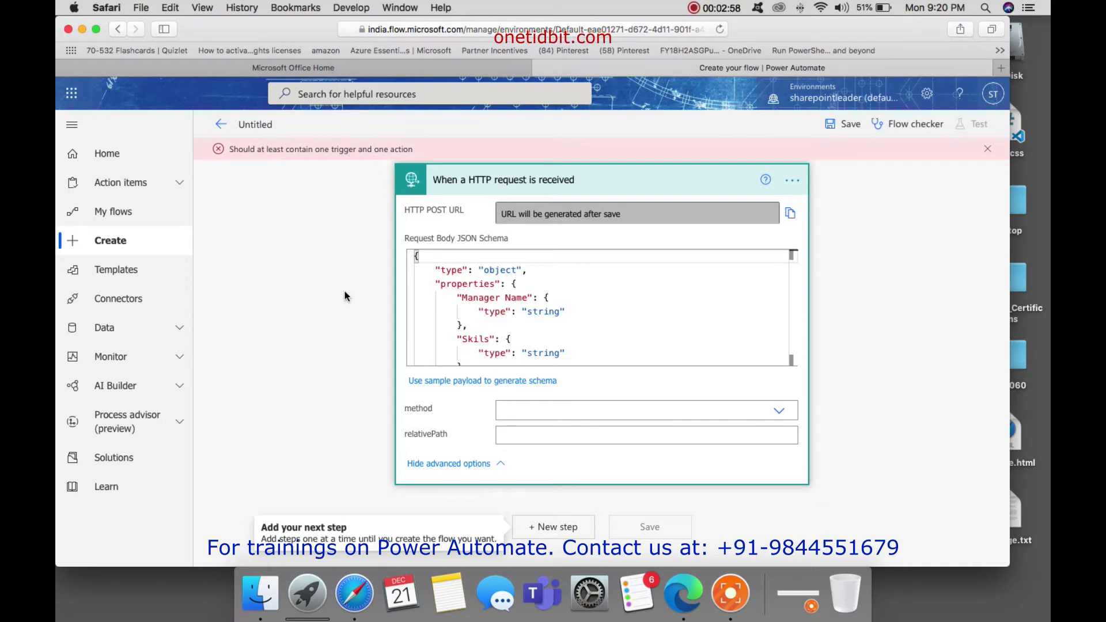
{"action": "scroll", "coordinate": [345, 296], "scroll_direction": "down", "scroll_amount": 2}
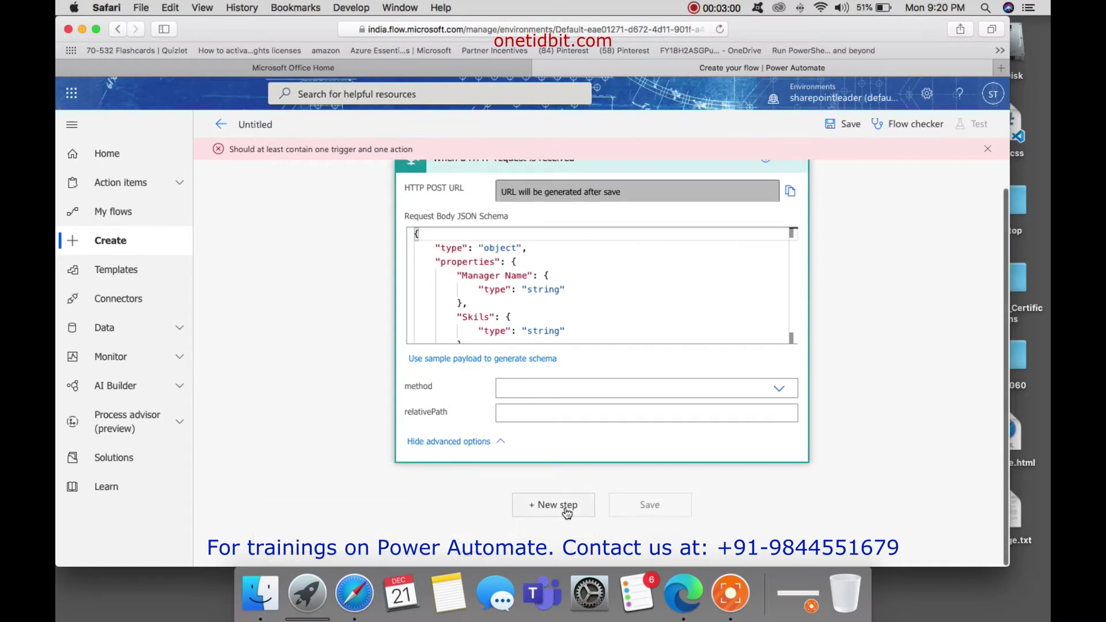
- Add a 'Send me an email notification' step, then delete it again
{"action": "left_click", "coordinate": [567, 511]}
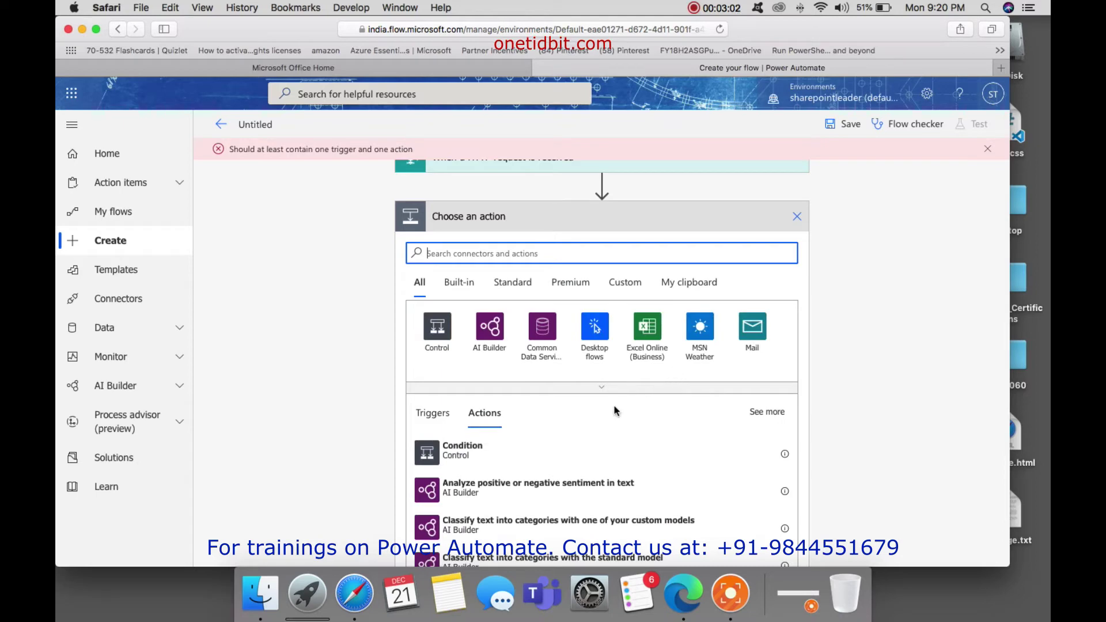
{"action": "left_click", "coordinate": [556, 252]}
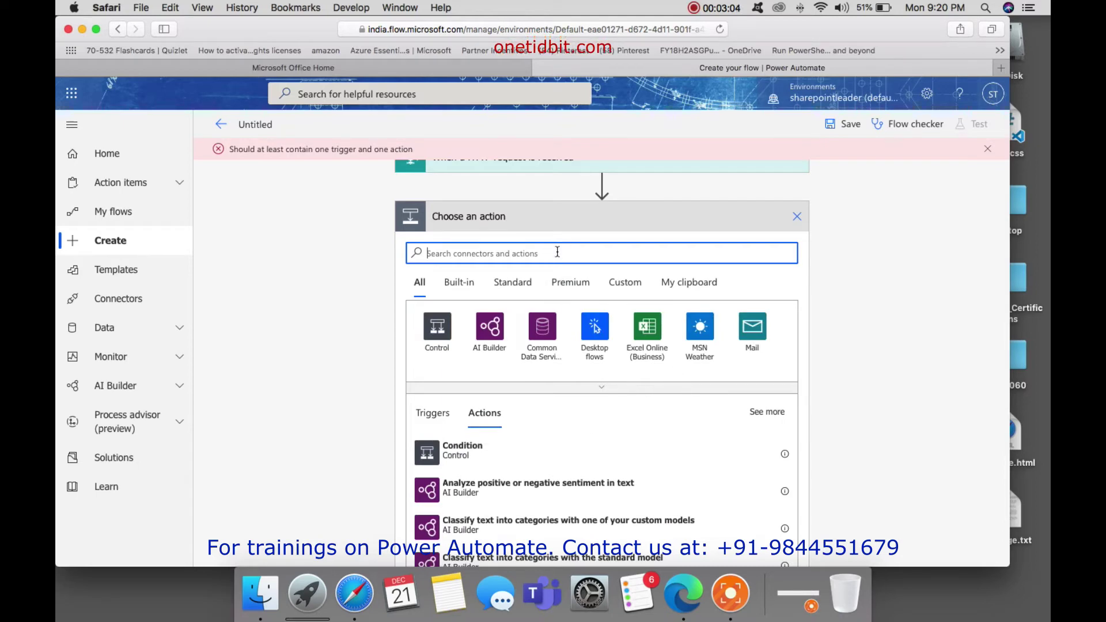
{"action": "type", "text": "send an"}
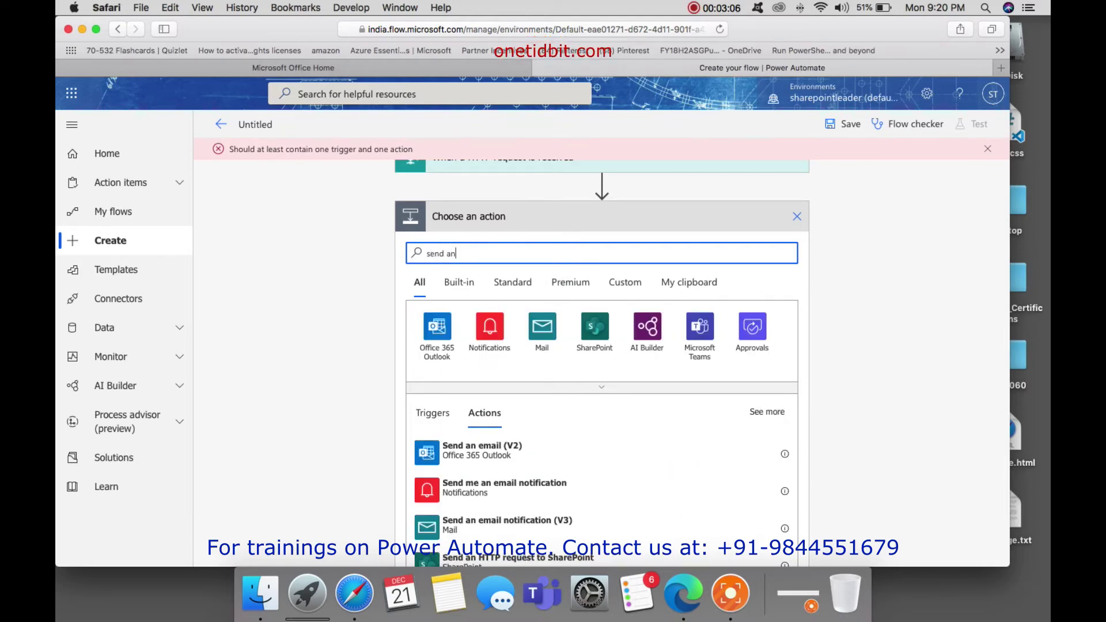
{"action": "scroll", "coordinate": [494, 459], "scroll_direction": "down", "scroll_amount": 1}
{"action": "left_click", "coordinate": [494, 459]}
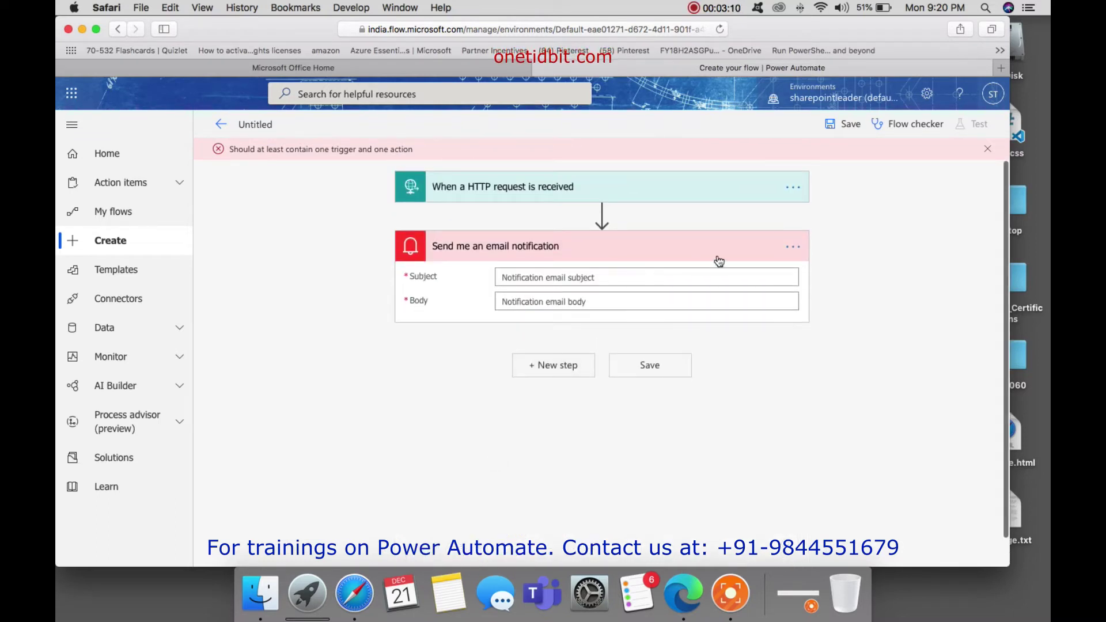
{"action": "left_click", "coordinate": [792, 247]}
{"action": "left_click", "coordinate": [867, 418]}
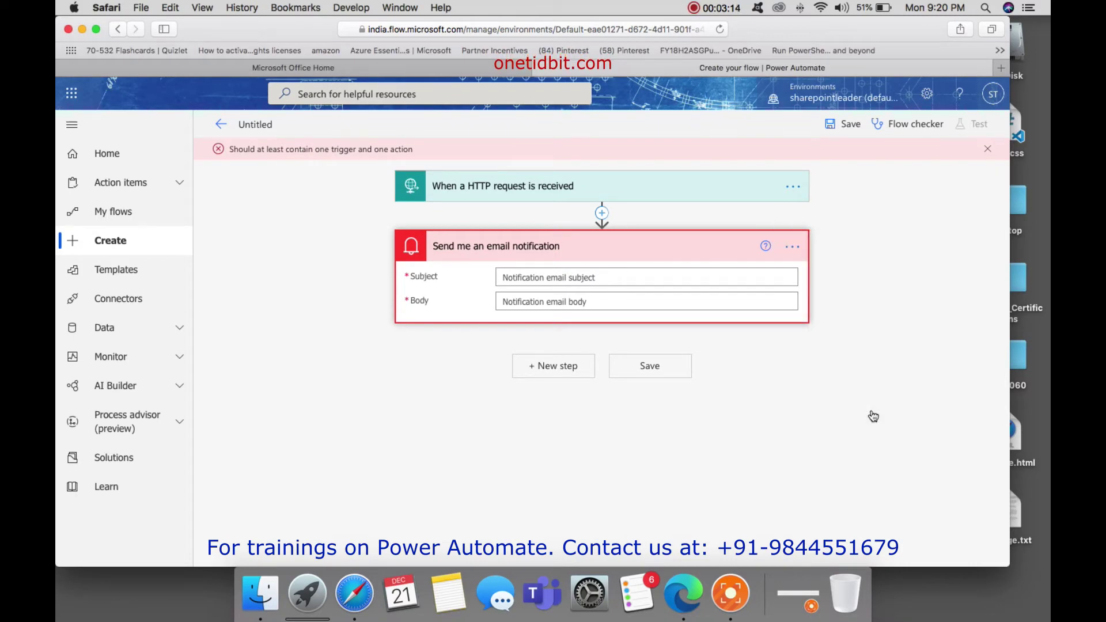
{"action": "left_click", "coordinate": [555, 356]}
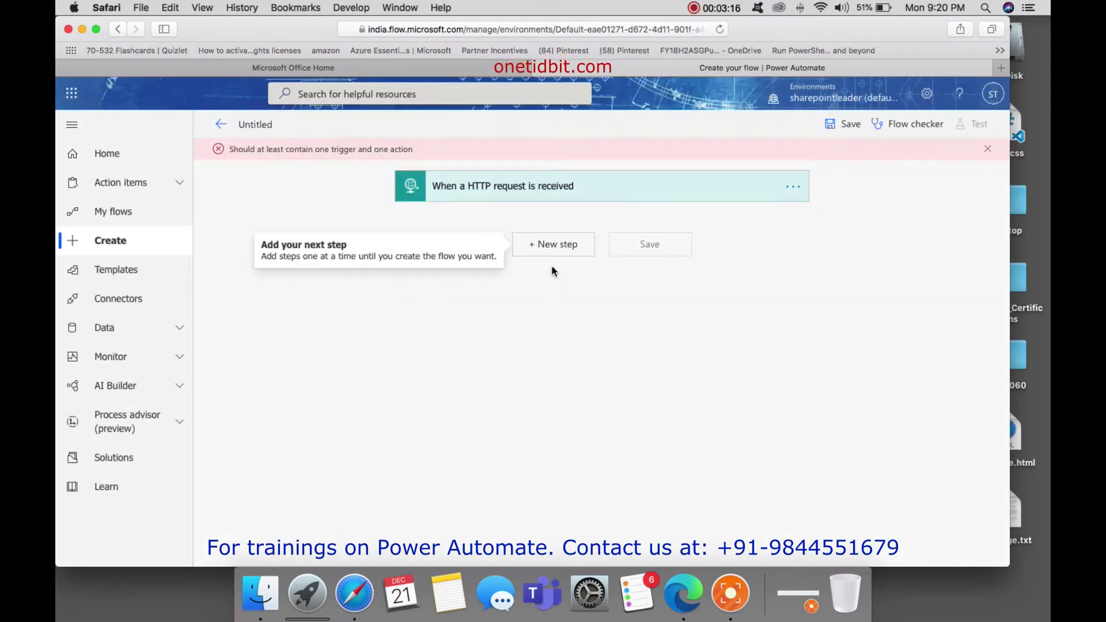
- Add a Send an email (V2) action after the HTTP trigger
{"action": "left_click", "coordinate": [563, 247]}
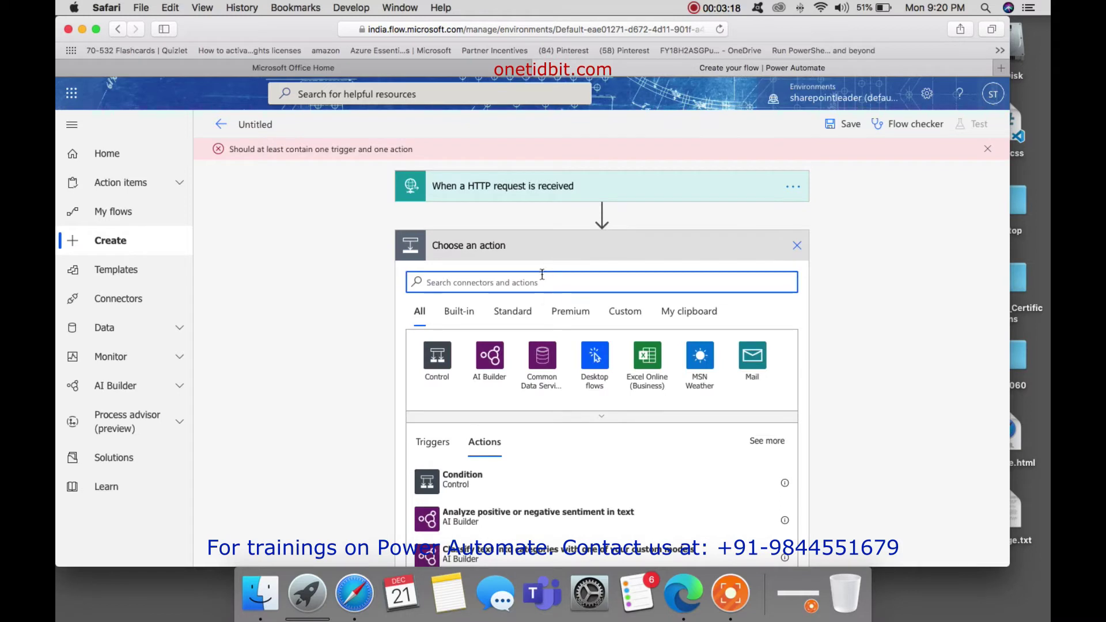
{"action": "type", "text": "send"}
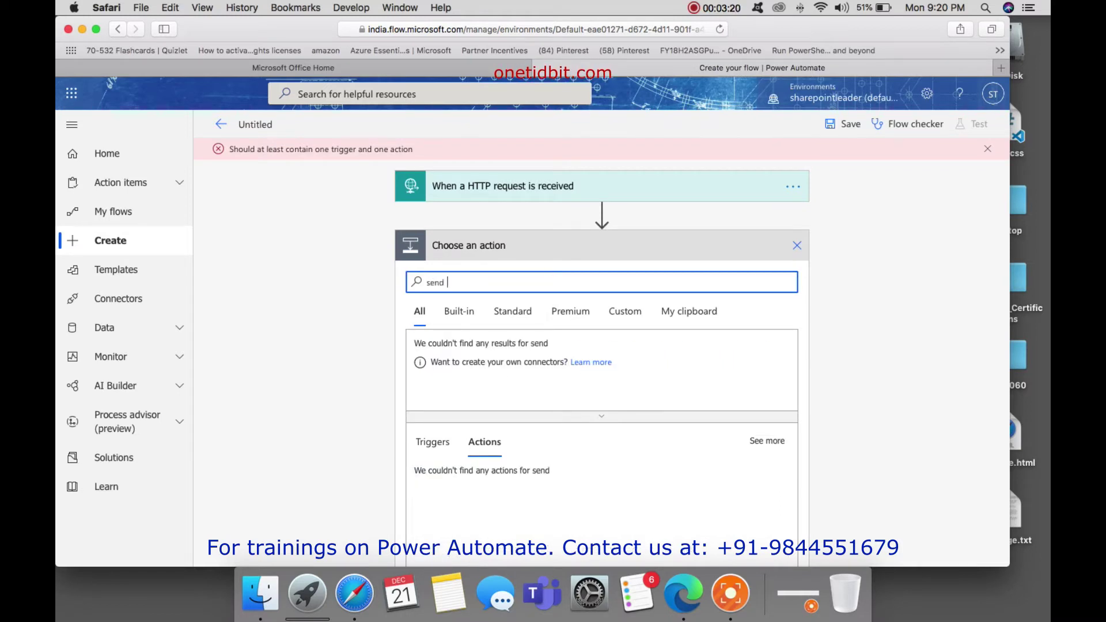
{"action": "type", "text": "email"}
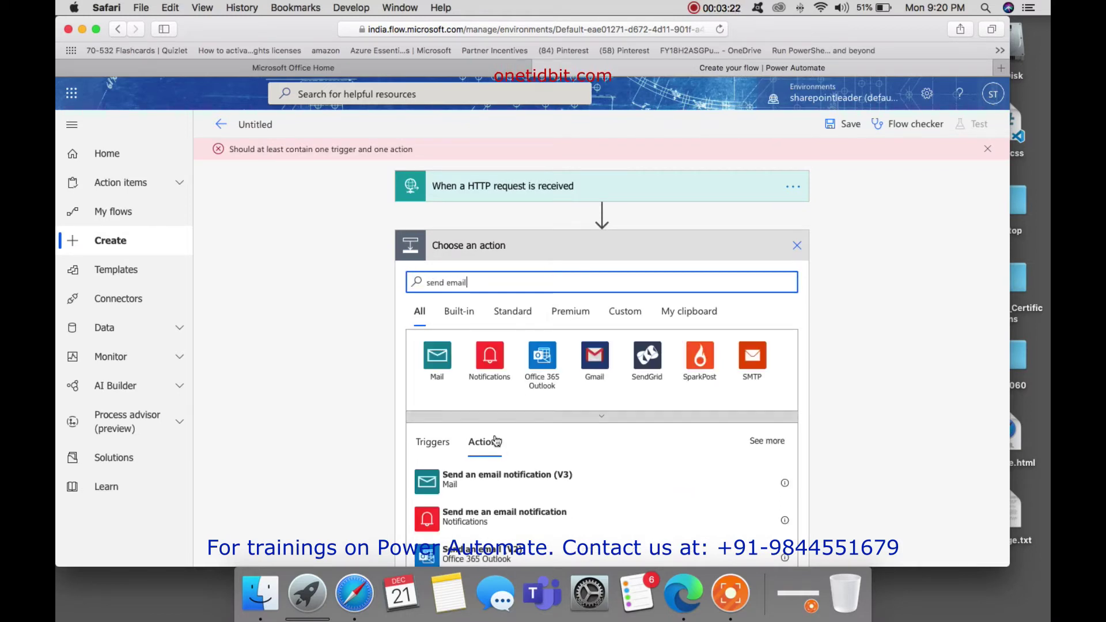
{"action": "left_click", "coordinate": [500, 551]}
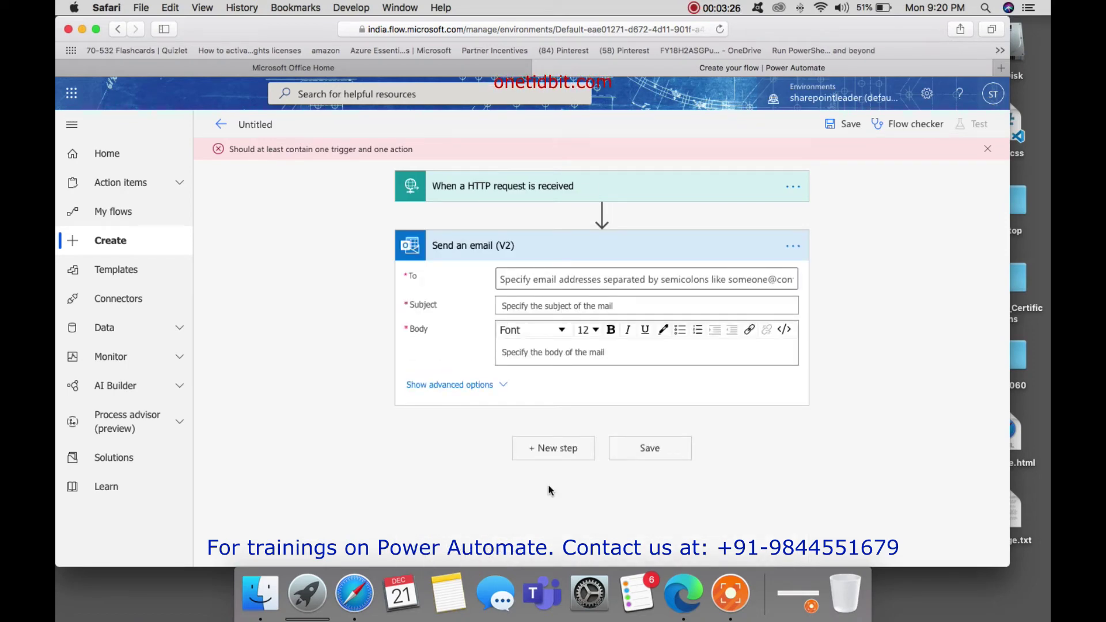
- Address the email to the suggested recipient with subject 'Http request'
{"action": "left_click", "coordinate": [599, 280]}
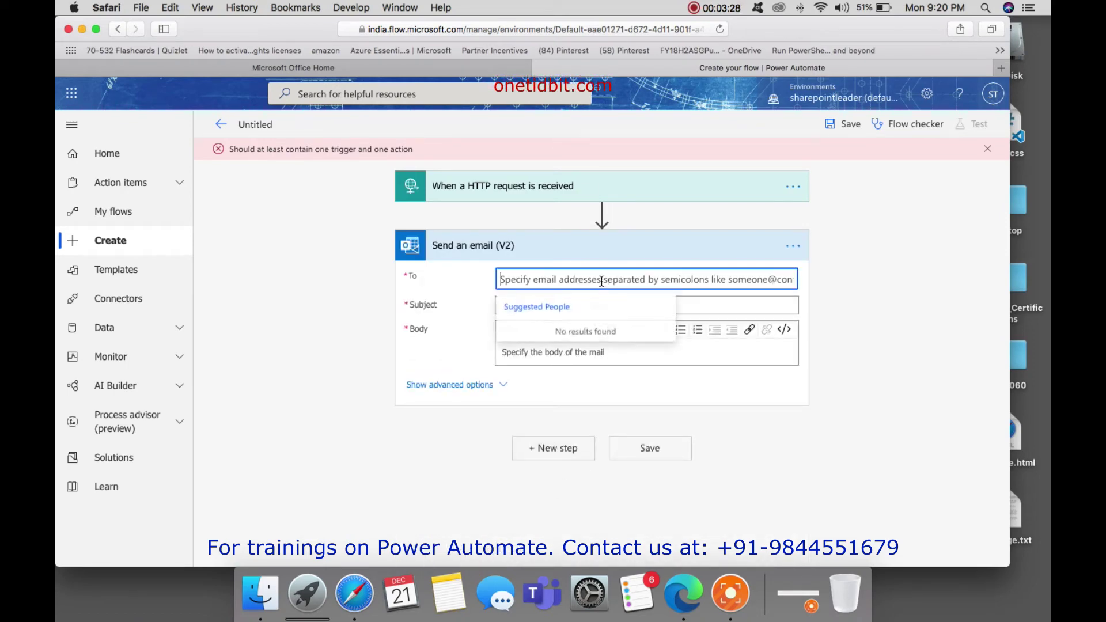
{"action": "type", "text": "bharath"}
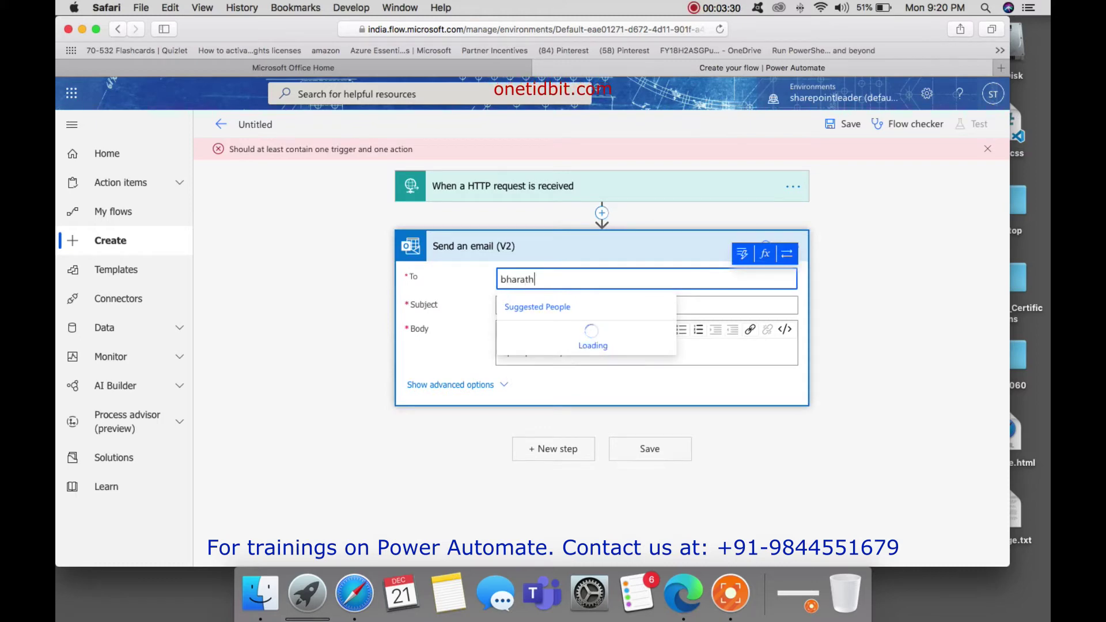
{"action": "left_click", "coordinate": [586, 337]}
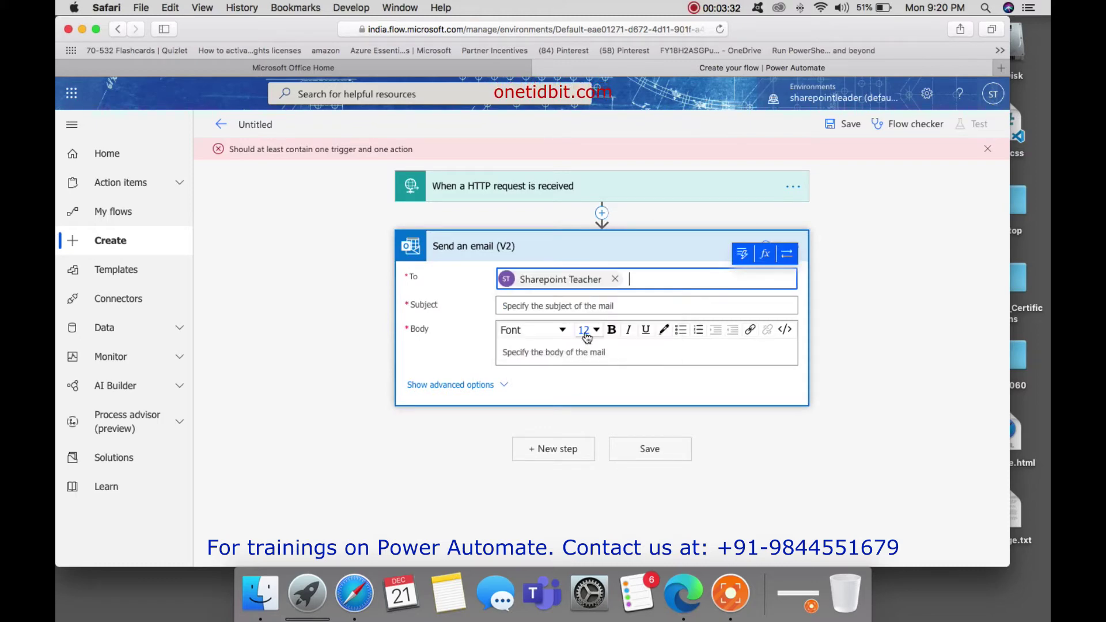
{"action": "left_click", "coordinate": [539, 306]}
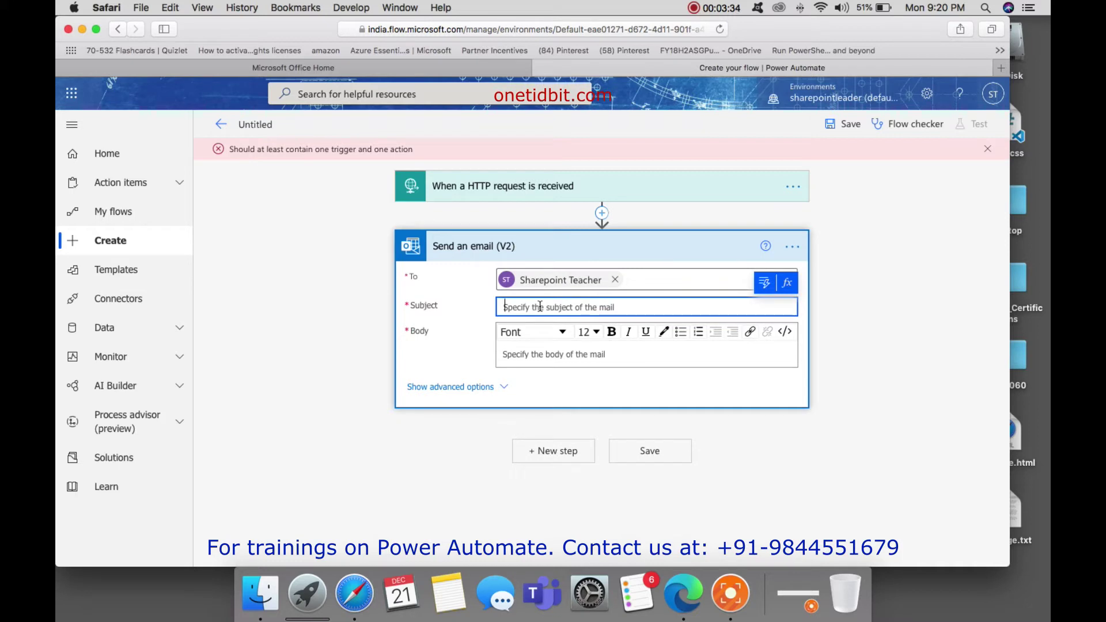
{"action": "type", "text": "Http"}
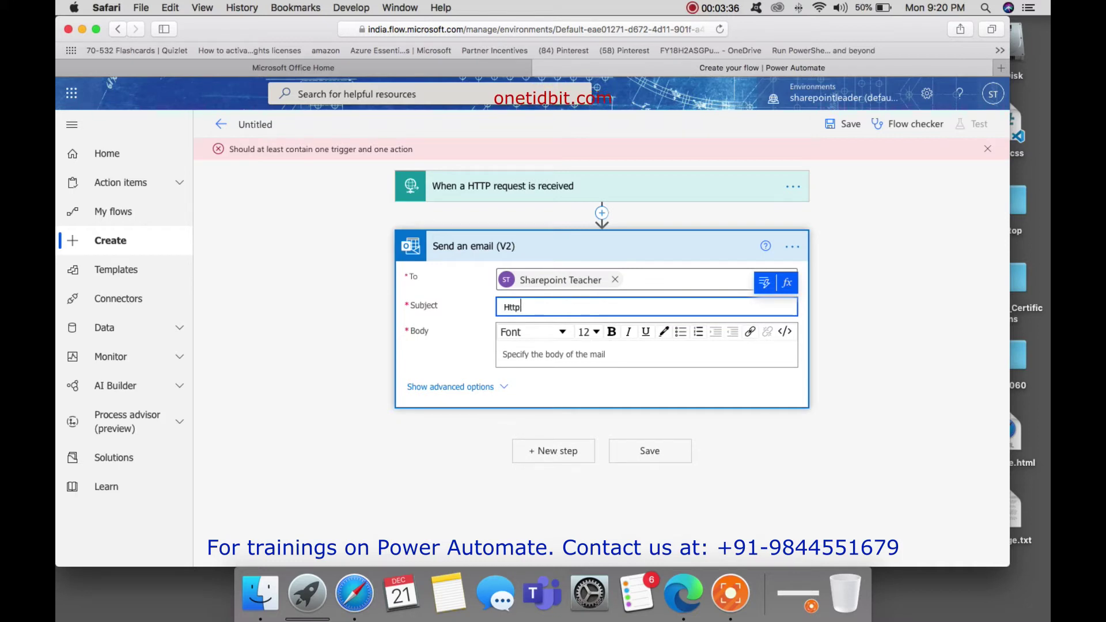
{"action": "type", "text": " request"}
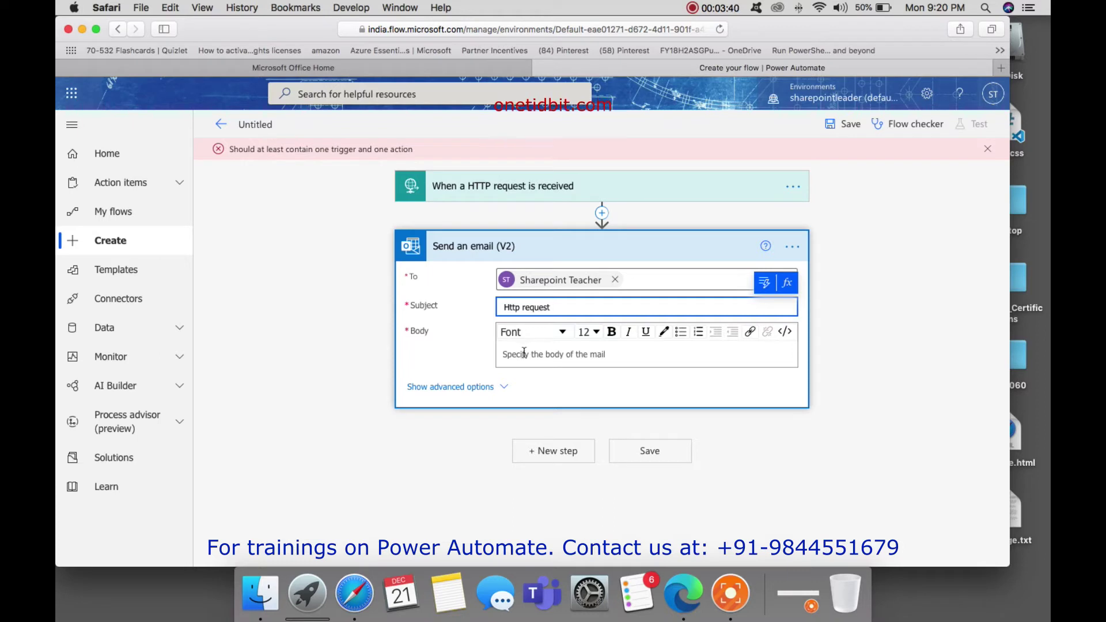
- Write the body 'Manager:' with Manager Name and 'Skill:' with Skils, then save the flow
{"action": "type", "text": "M"}
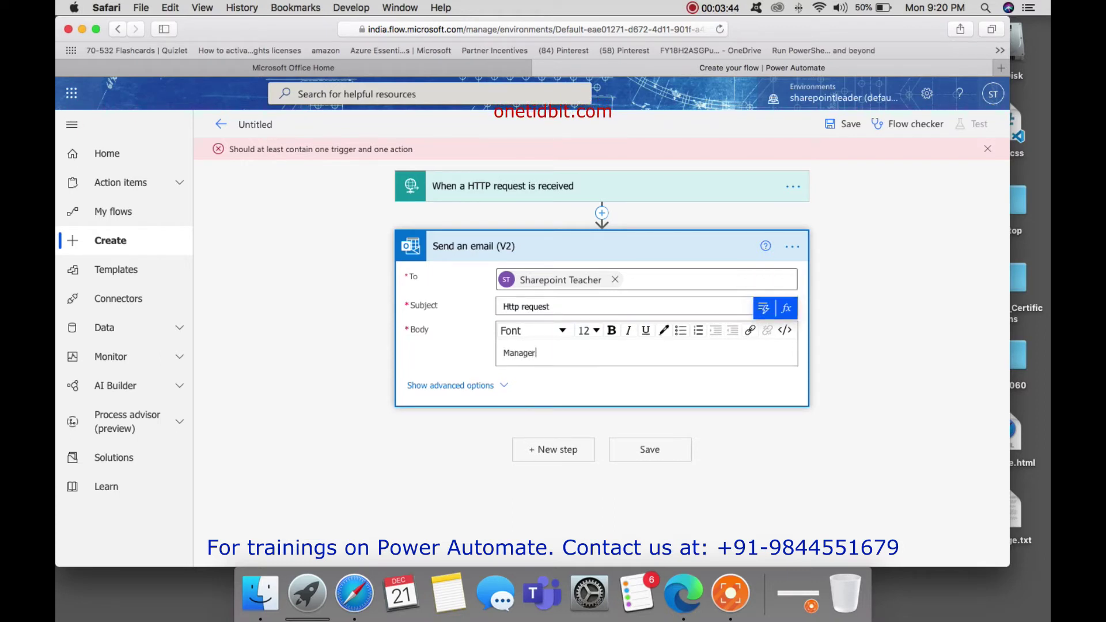
{"action": "type", "text": "anager:"}
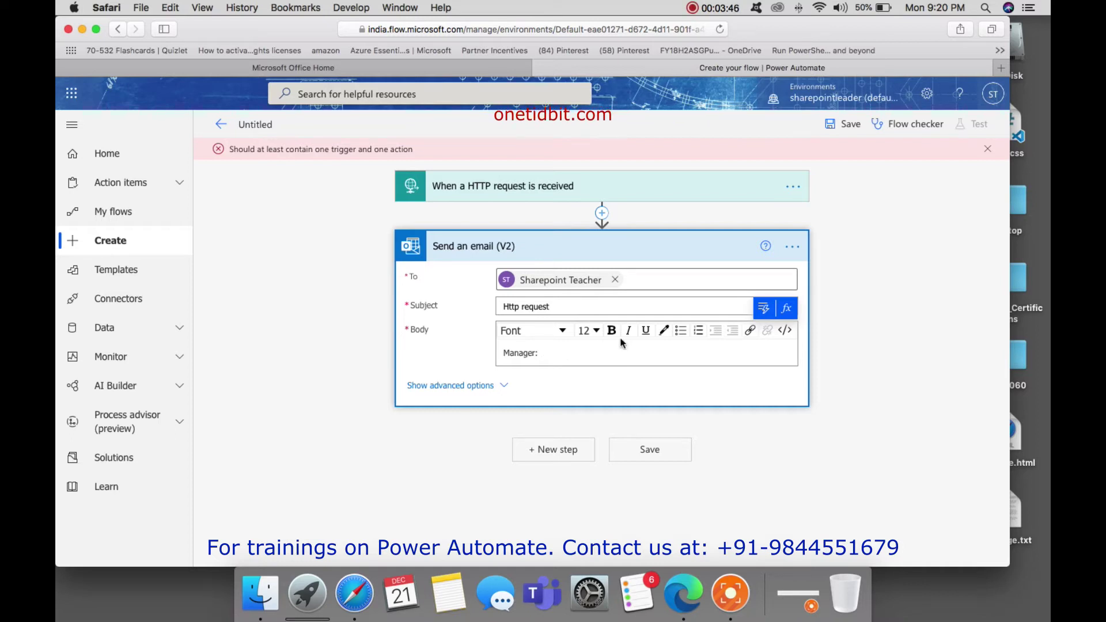
{"action": "left_click", "coordinate": [764, 309]}
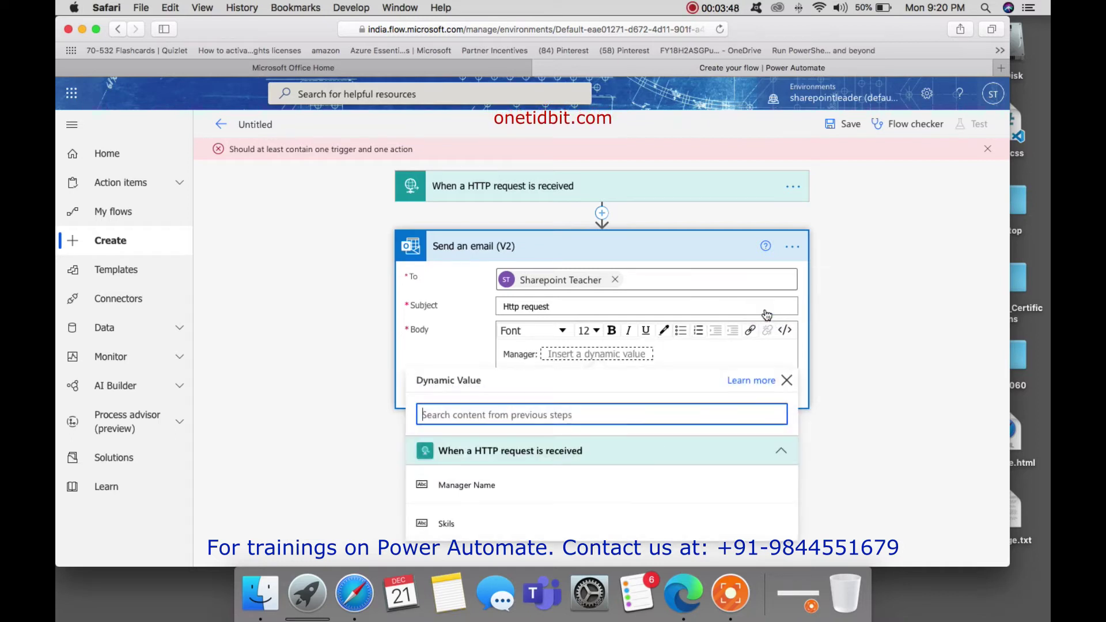
{"action": "left_click", "coordinate": [513, 491]}
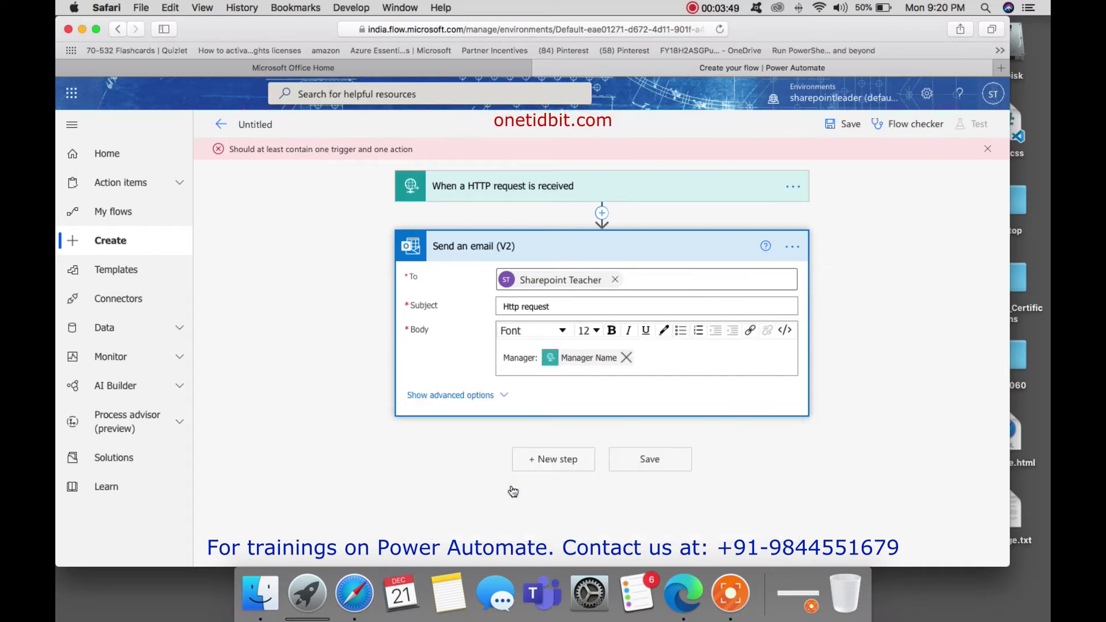
{"action": "left_click", "coordinate": [662, 354]}
{"action": "key", "text": "Return"}
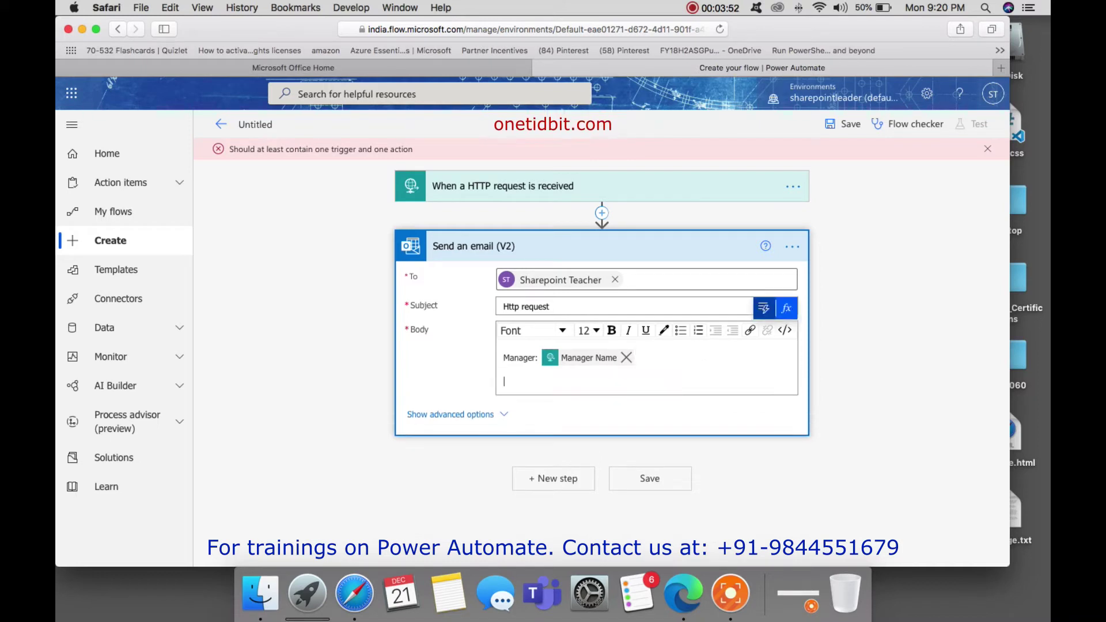
{"action": "type", "text": "Skill:"}
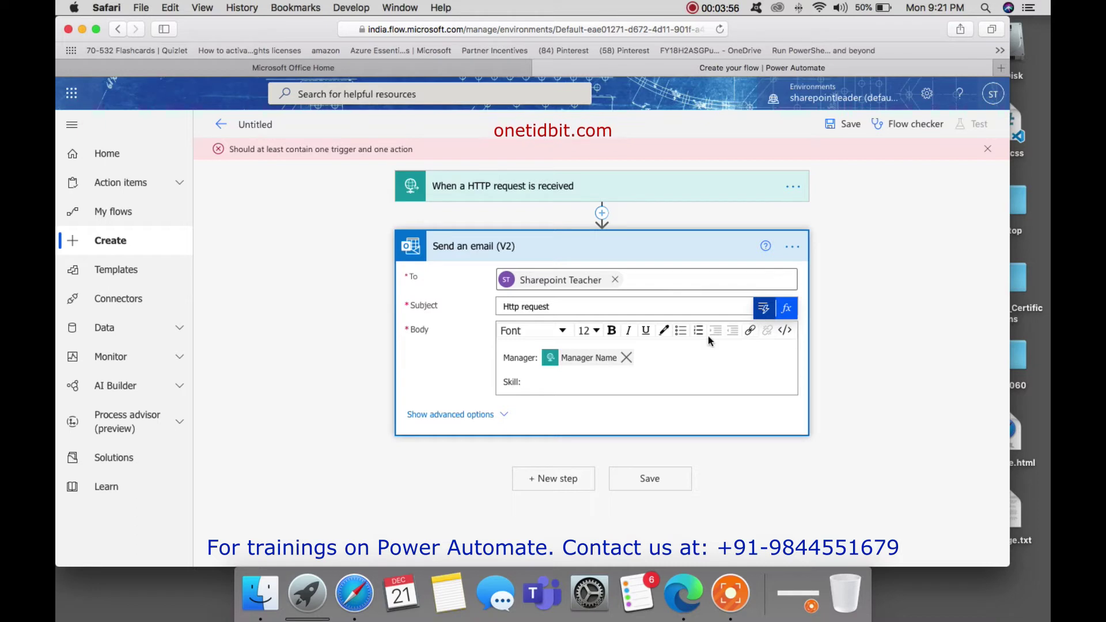
{"action": "left_click", "coordinate": [762, 308]}
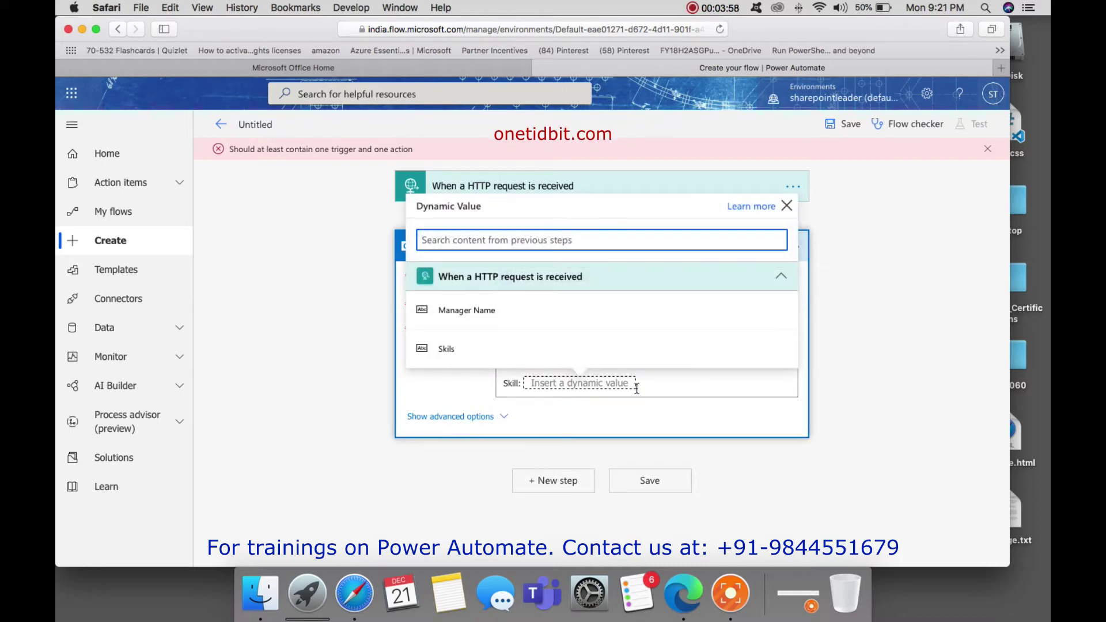
{"action": "left_click", "coordinate": [463, 355]}
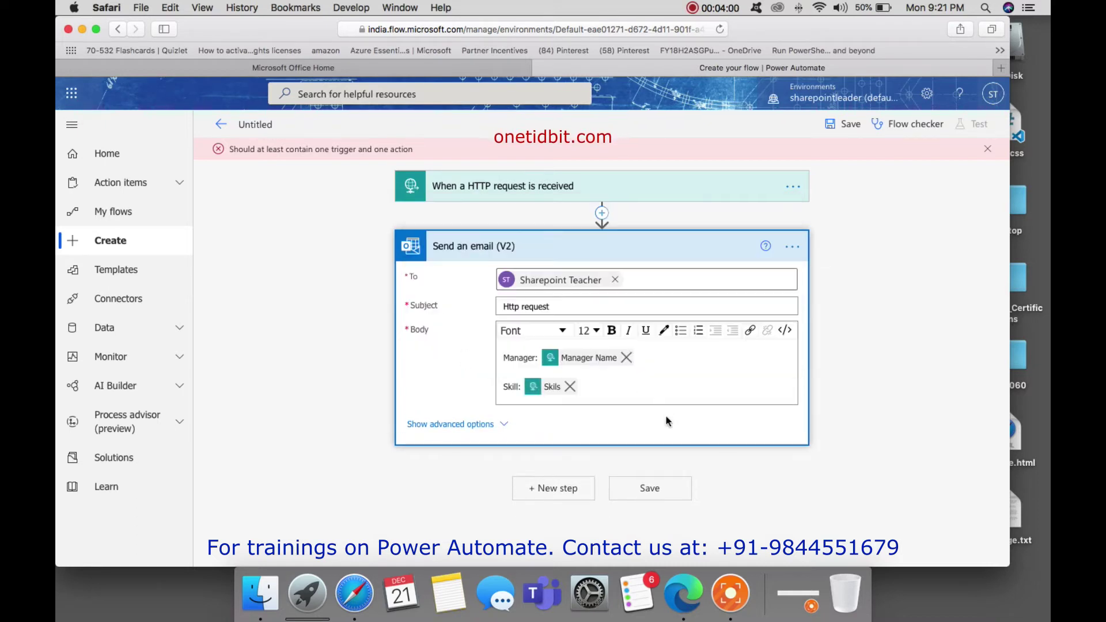
{"action": "left_click", "coordinate": [653, 489]}
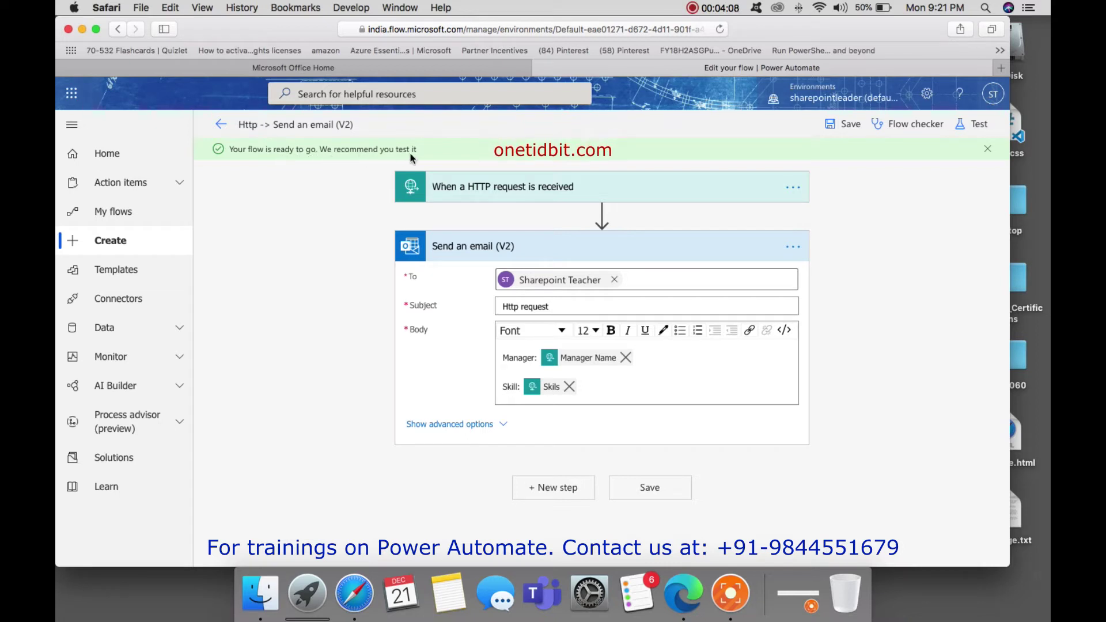
- Run a manual test of the flow so it waits for the incoming HTTP request
{"action": "left_click", "coordinate": [973, 126]}
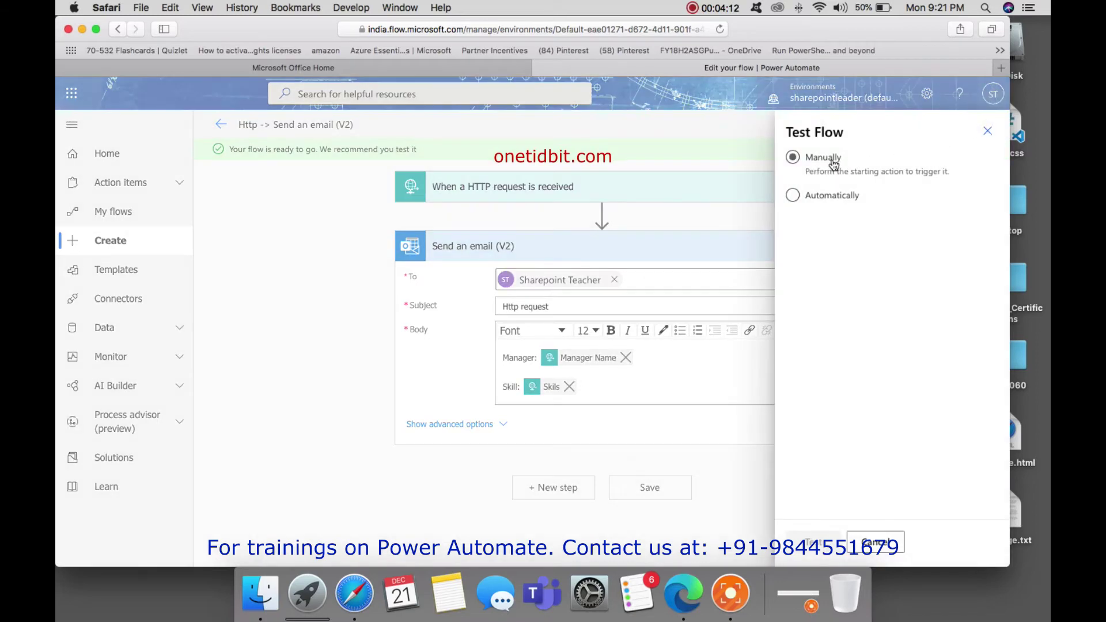
{"action": "left_click", "coordinate": [828, 194]}
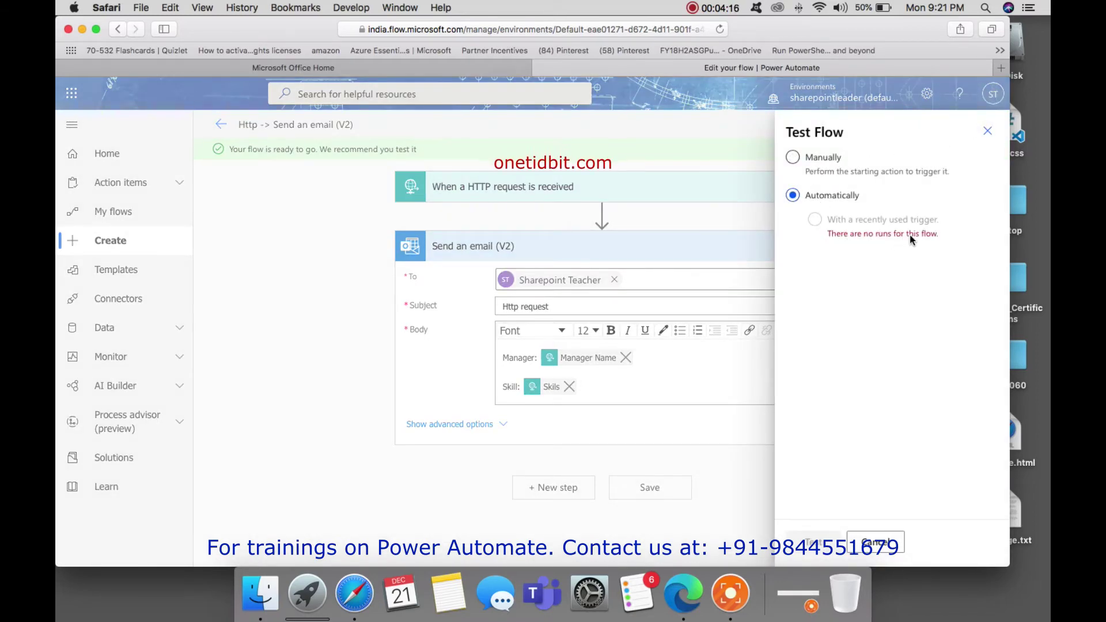
{"action": "left_click", "coordinate": [817, 158]}
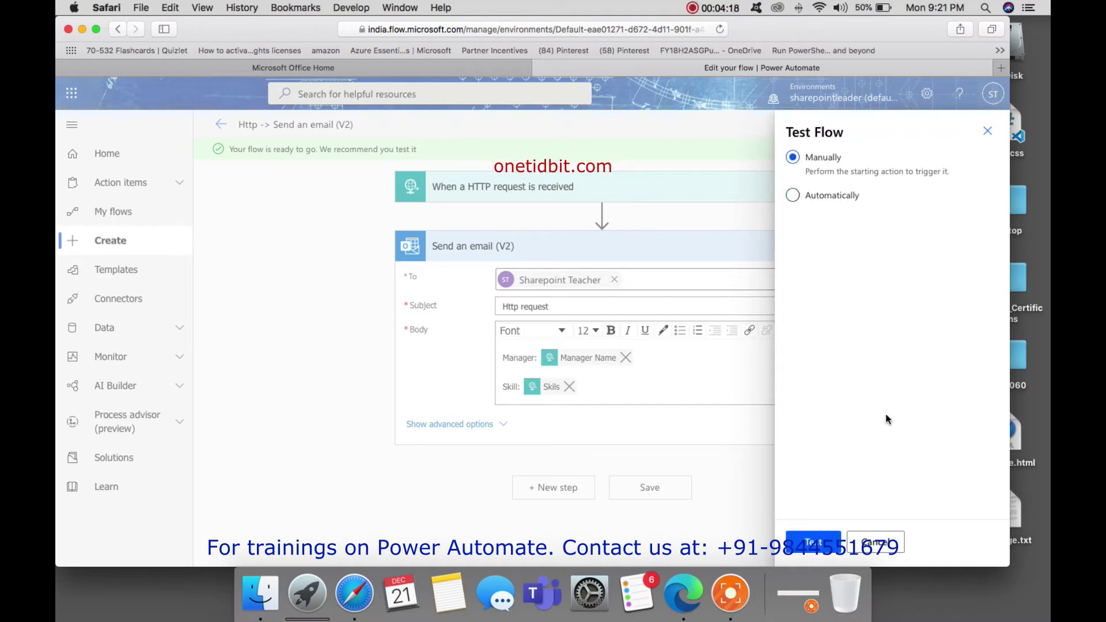
{"action": "left_click", "coordinate": [819, 545]}
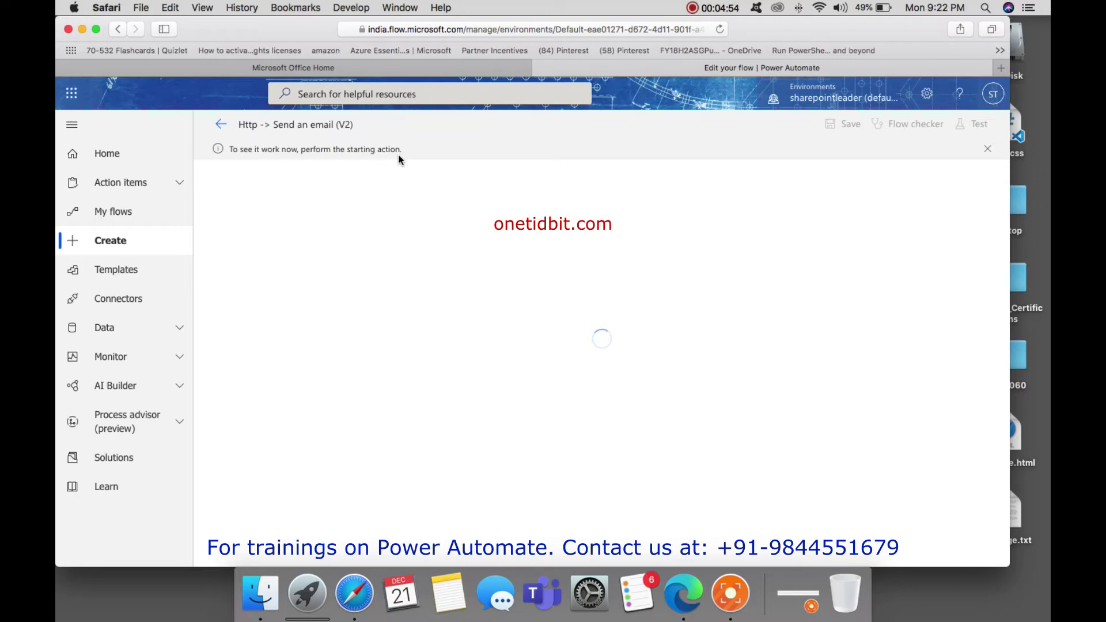
{"action": "left_click", "coordinate": [685, 576]}
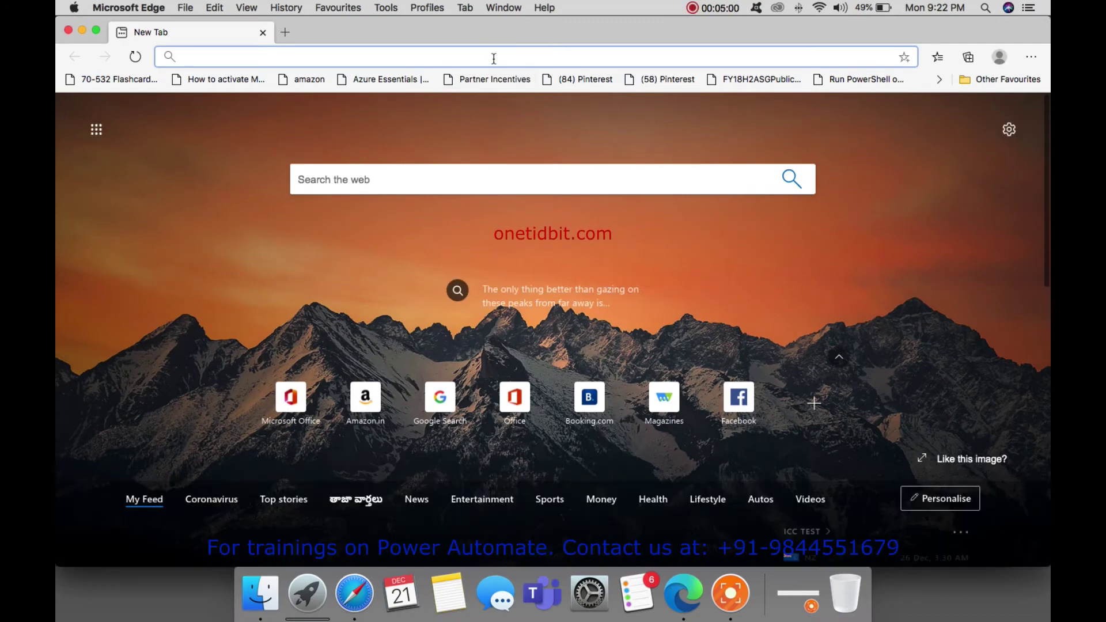
- Search Bing for 'postman' and browse the official Postman website's products
{"action": "type", "text": "post"}
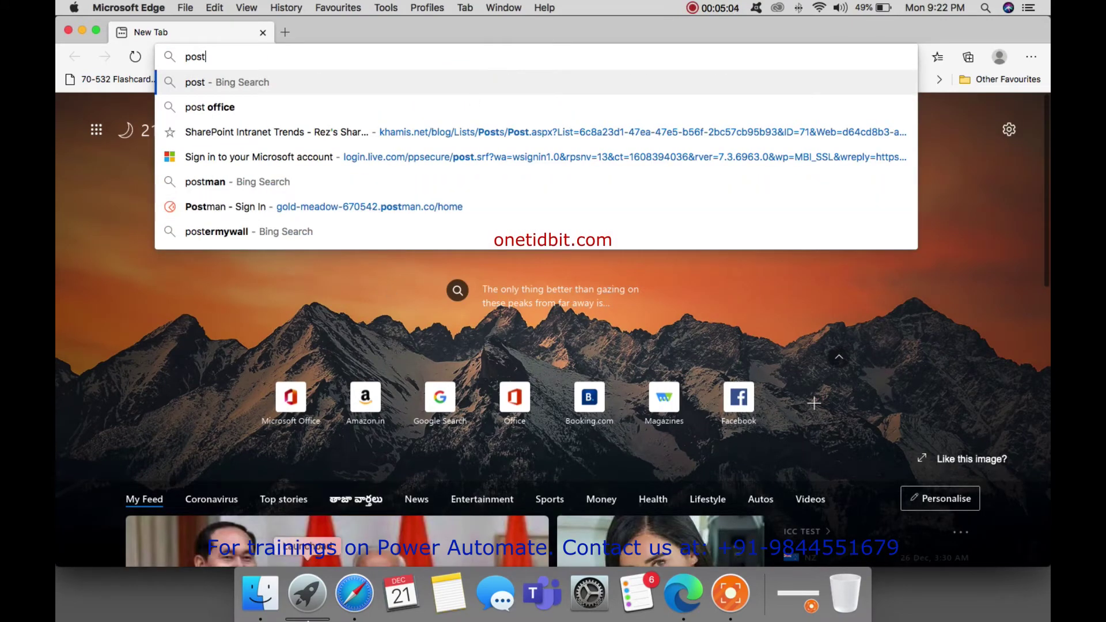
{"action": "left_click", "coordinate": [311, 596]}
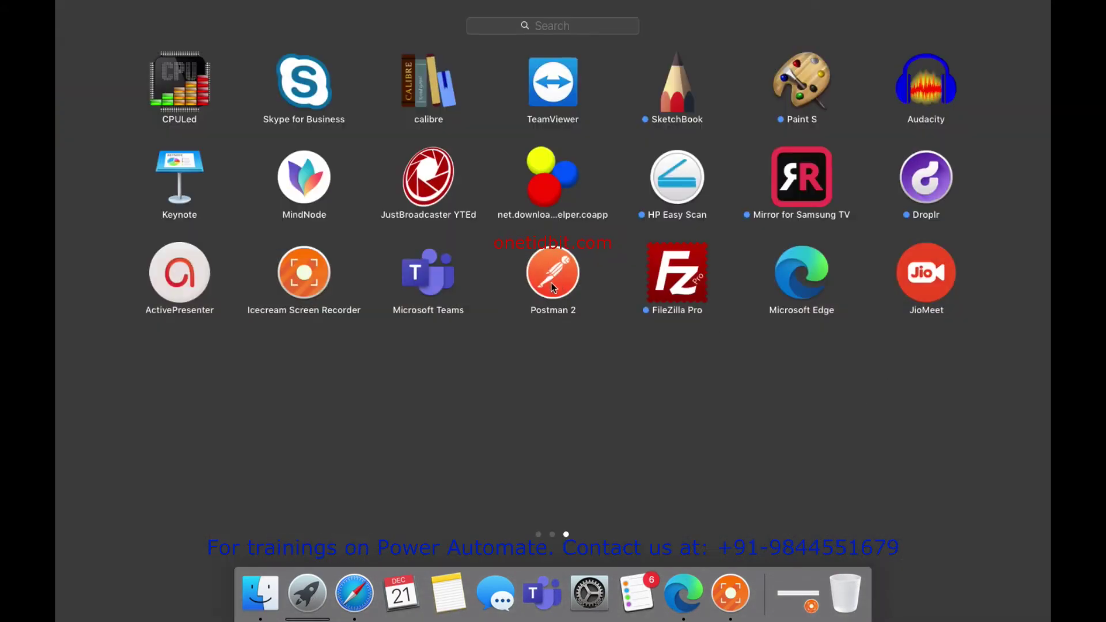
{"action": "left_click", "coordinate": [696, 588]}
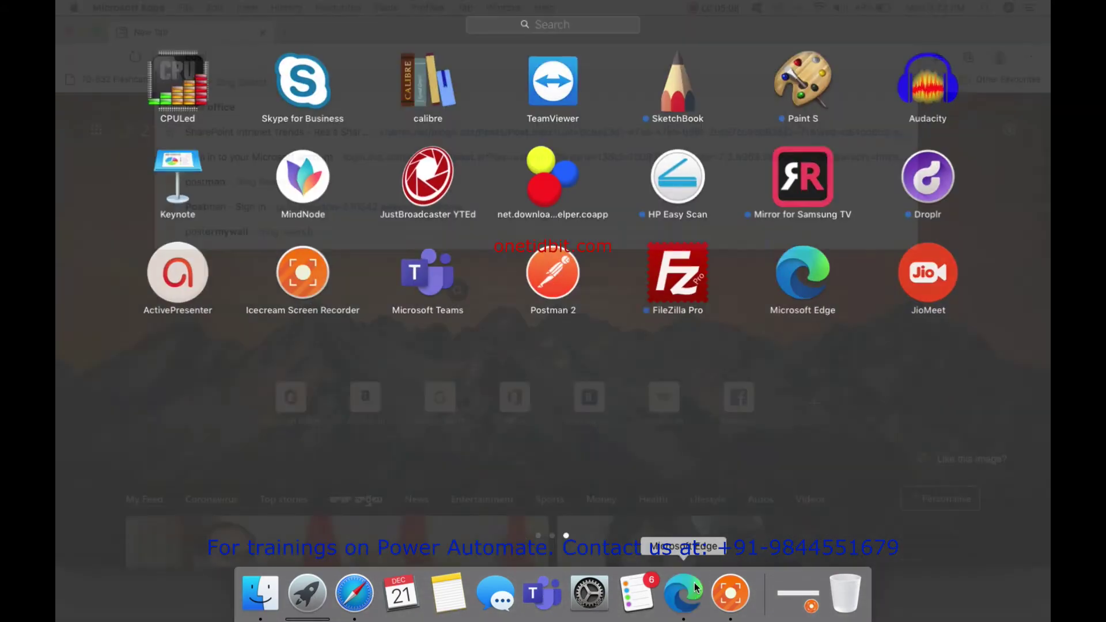
{"action": "type", "text": "ma"}
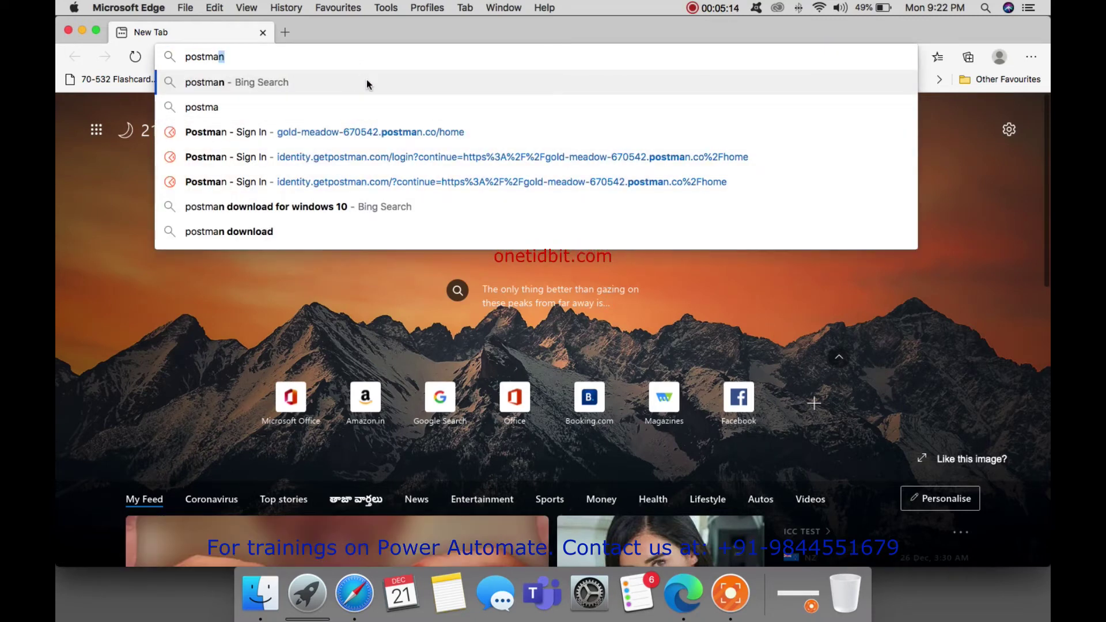
{"action": "type", "text": "n"}
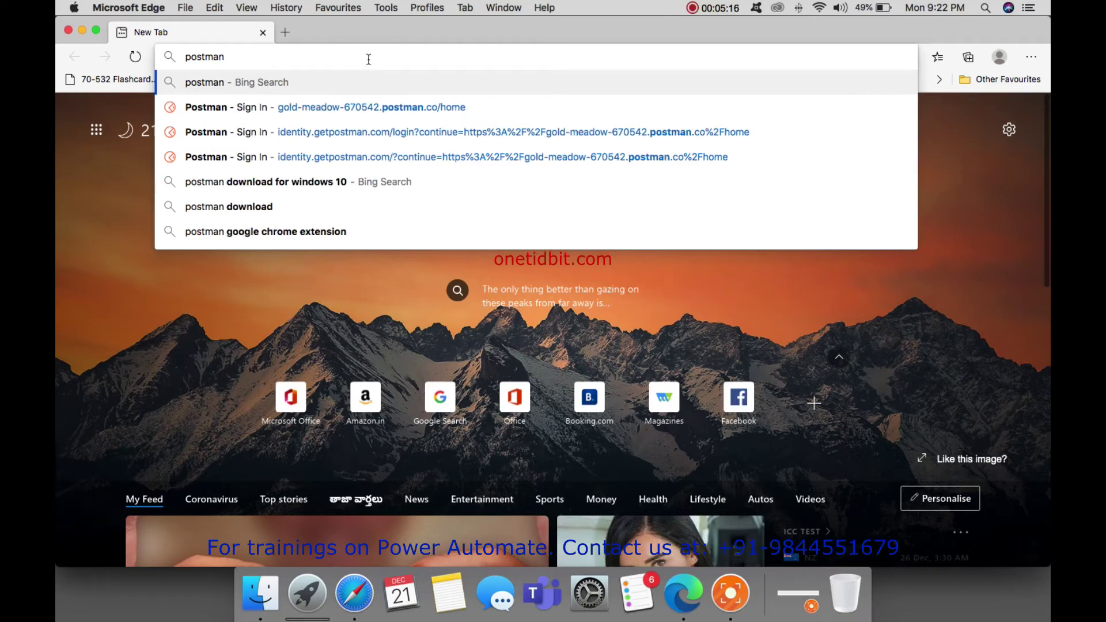
{"action": "key", "text": "Return"}
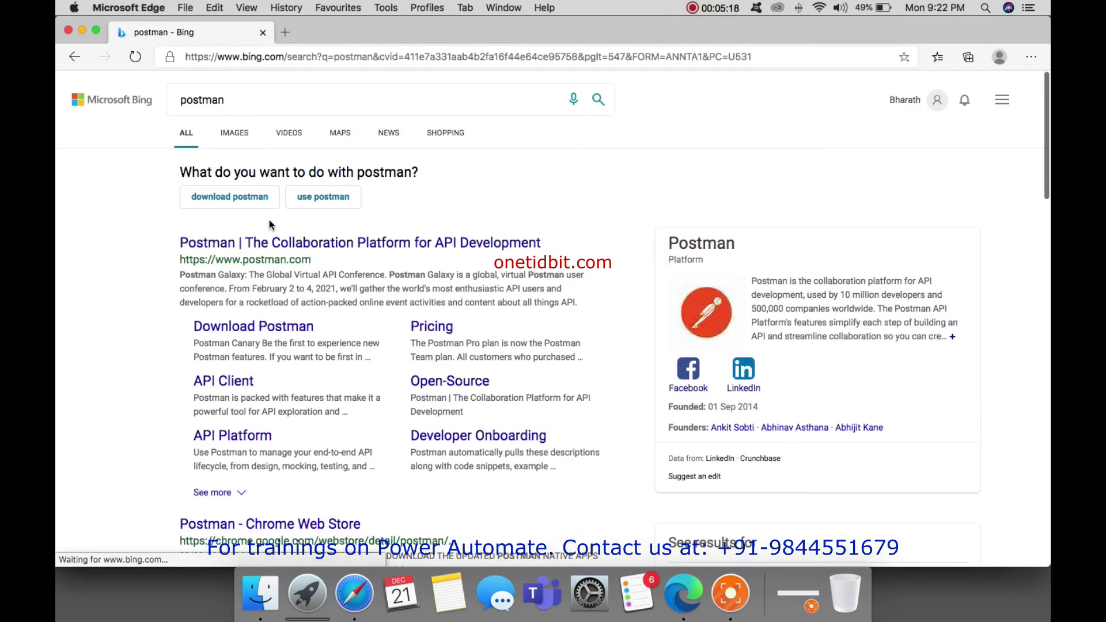
{"action": "left_click", "coordinate": [311, 244]}
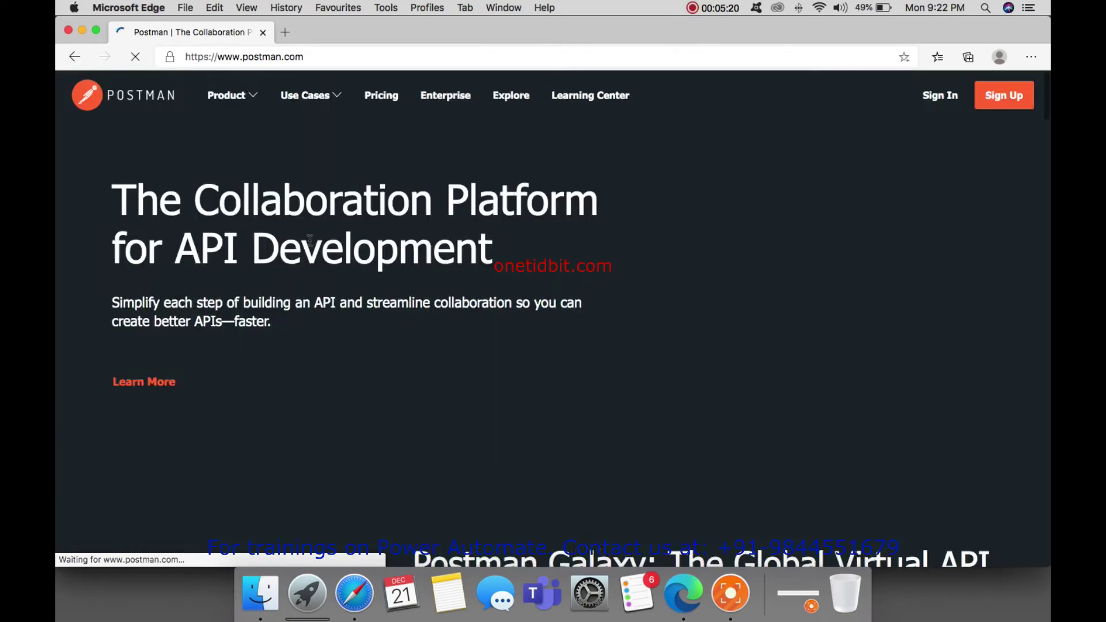
{"action": "scroll", "coordinate": [435, 236], "scroll_direction": "down", "scroll_amount": 10}
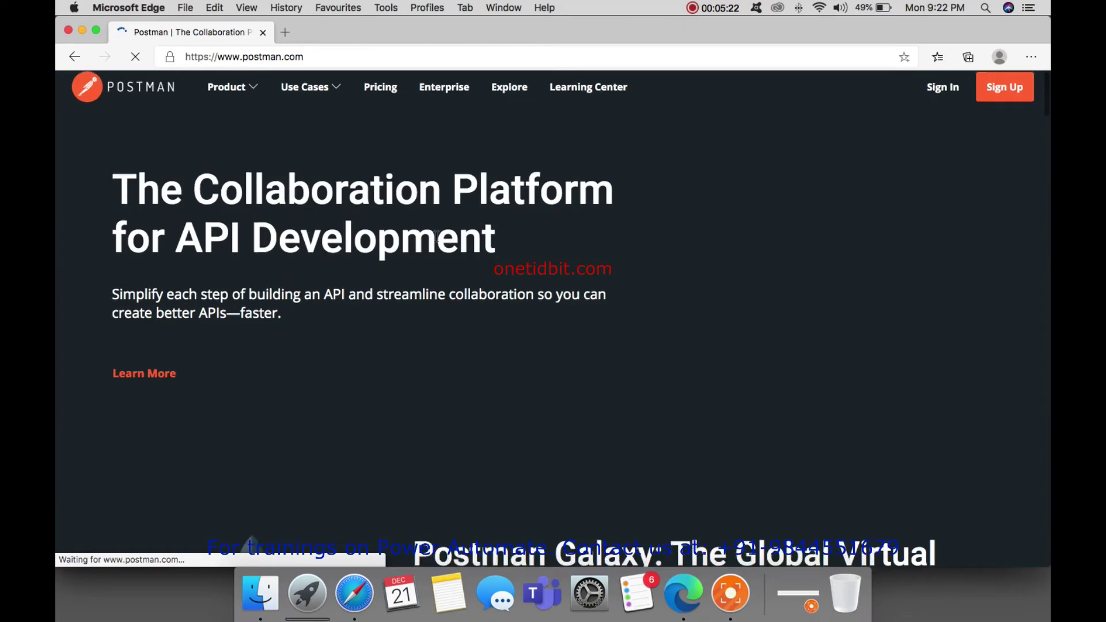
{"action": "scroll", "coordinate": [436, 236], "scroll_direction": "down", "scroll_amount": 15}
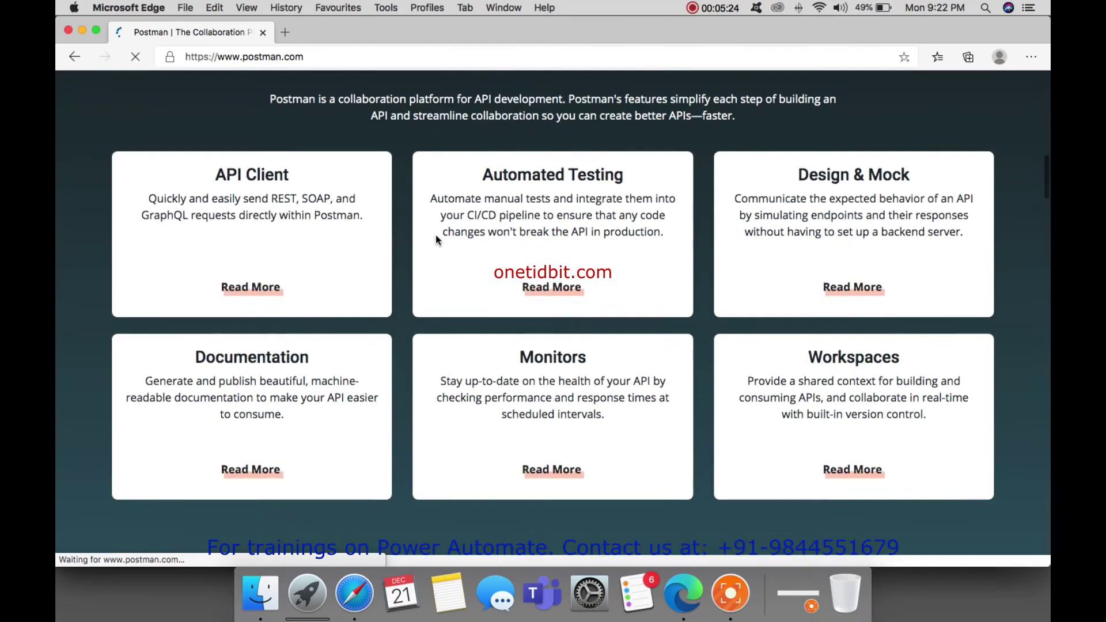
{"action": "scroll", "coordinate": [435, 234], "scroll_direction": "up", "scroll_amount": 20}
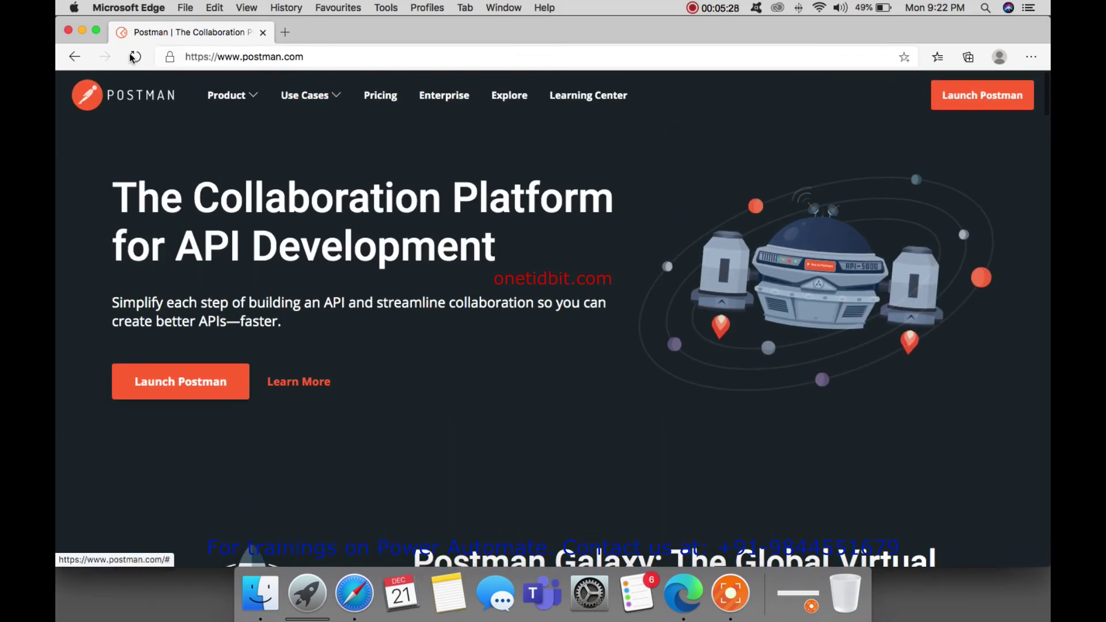
{"action": "left_click", "coordinate": [255, 100]}
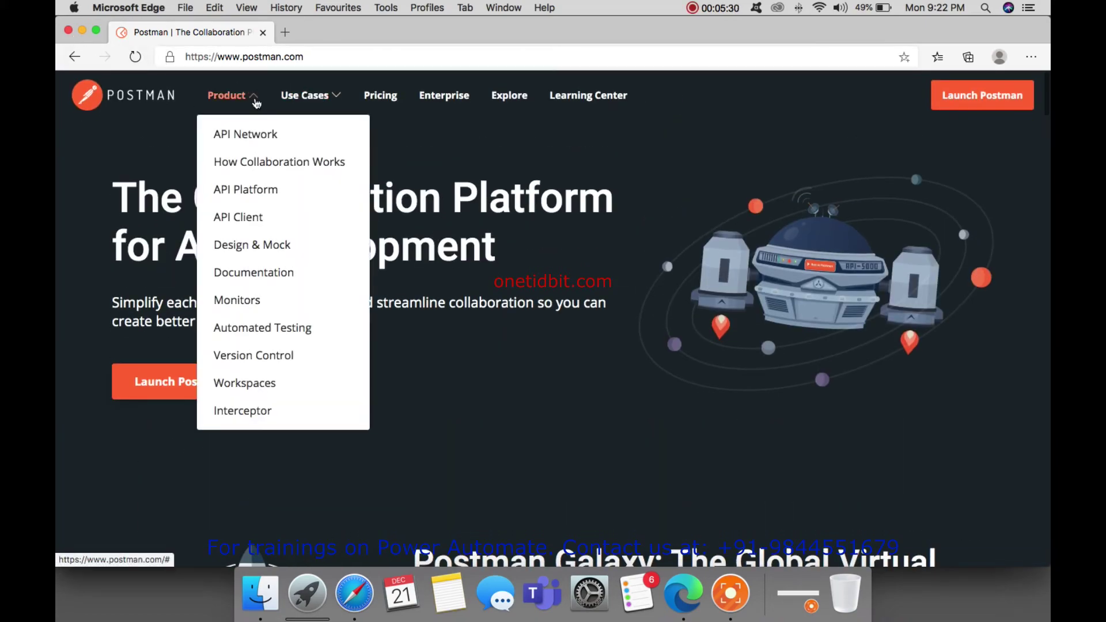
{"action": "left_click", "coordinate": [75, 56]}
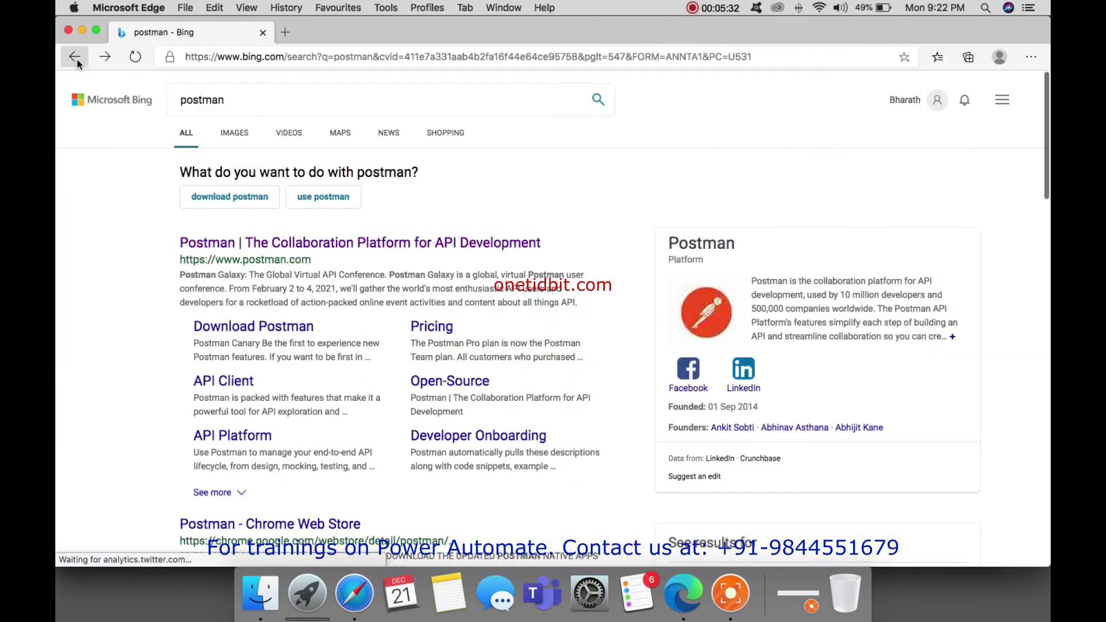
- Search 'postman apple mac', open Download Postman, dismiss cookies and choose Try the Web Version
{"action": "left_click", "coordinate": [316, 99]}
{"action": "type", "text": "a"}
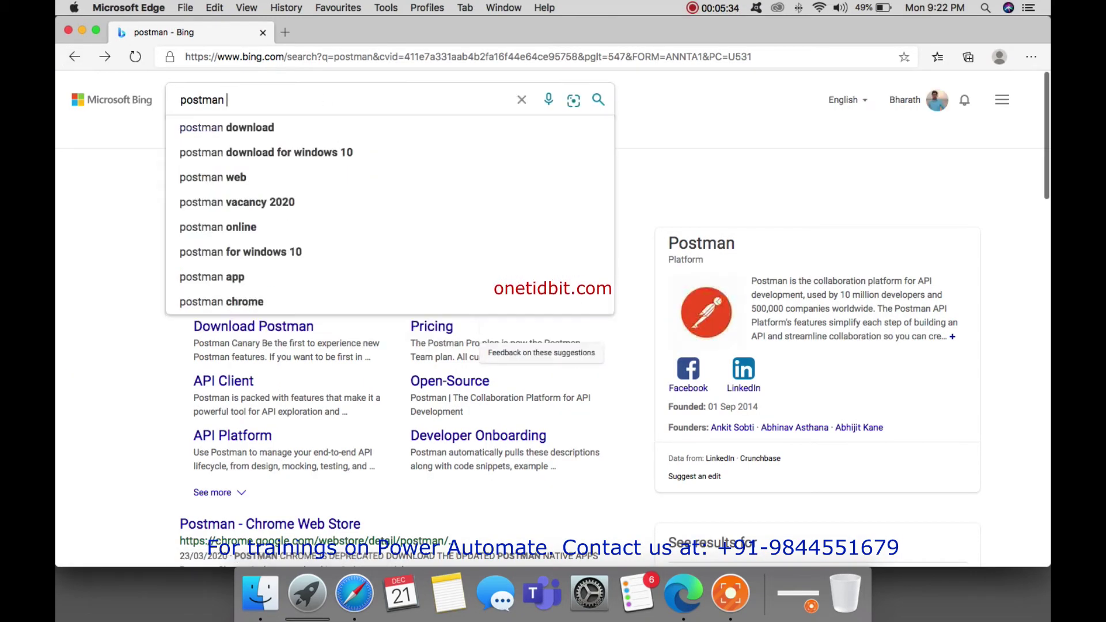
{"action": "type", "text": "pple mac"}
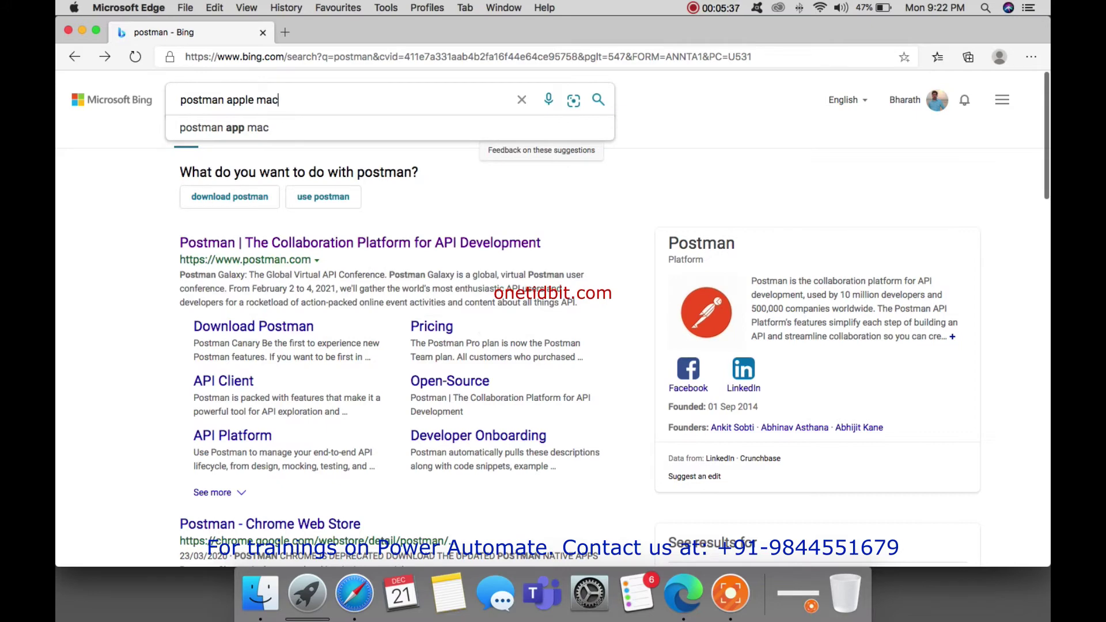
{"action": "key", "text": "Return"}
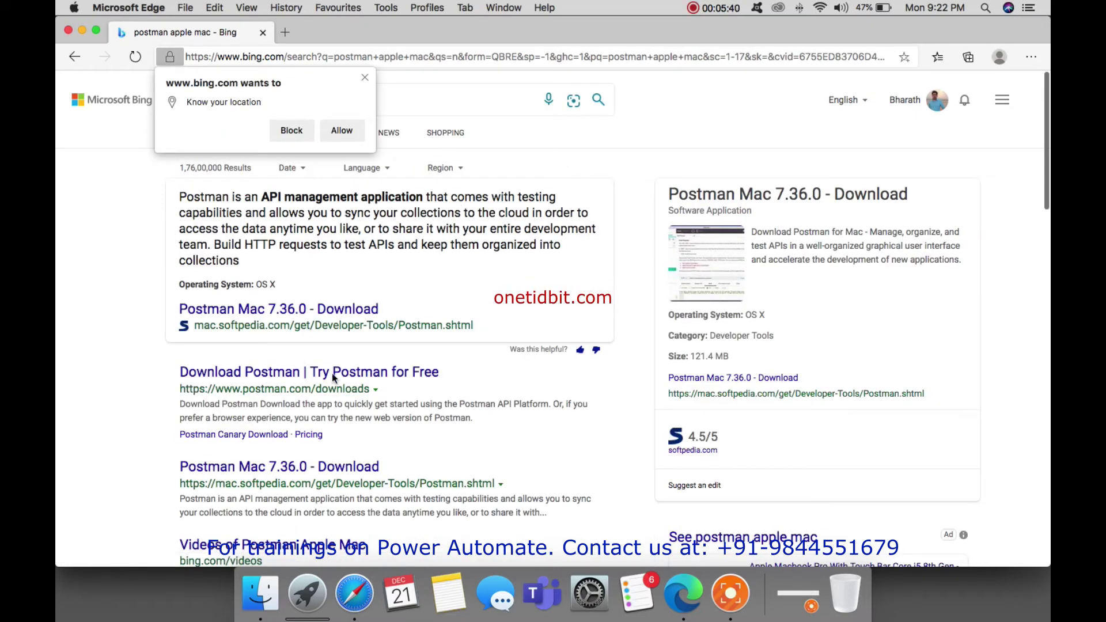
{"action": "left_click", "coordinate": [313, 372]}
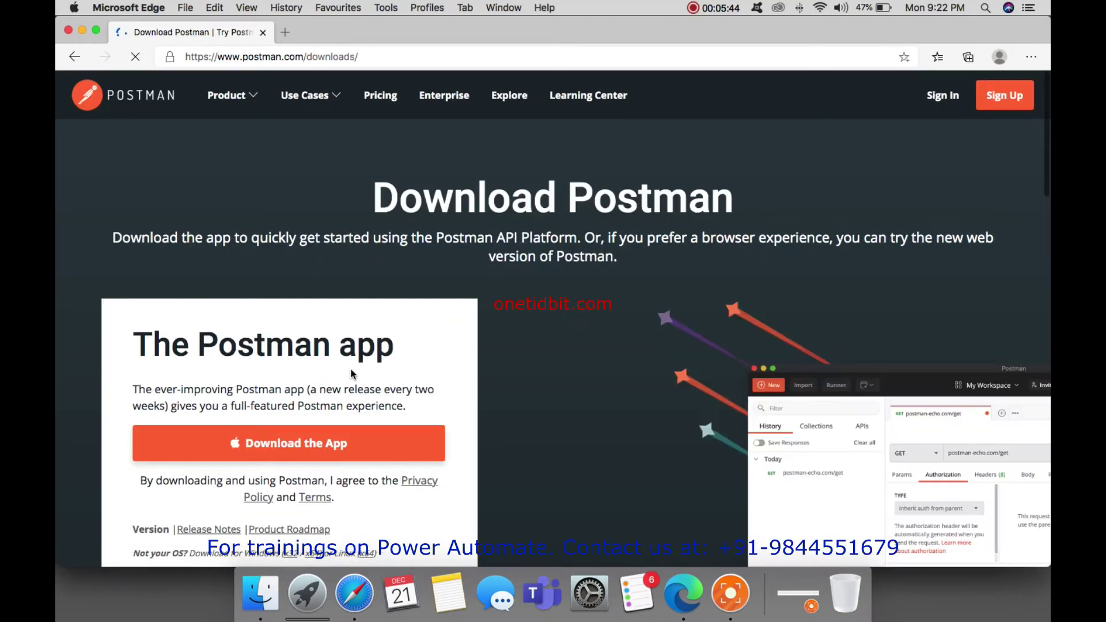
{"action": "scroll", "coordinate": [309, 361], "scroll_direction": "down", "scroll_amount": 3}
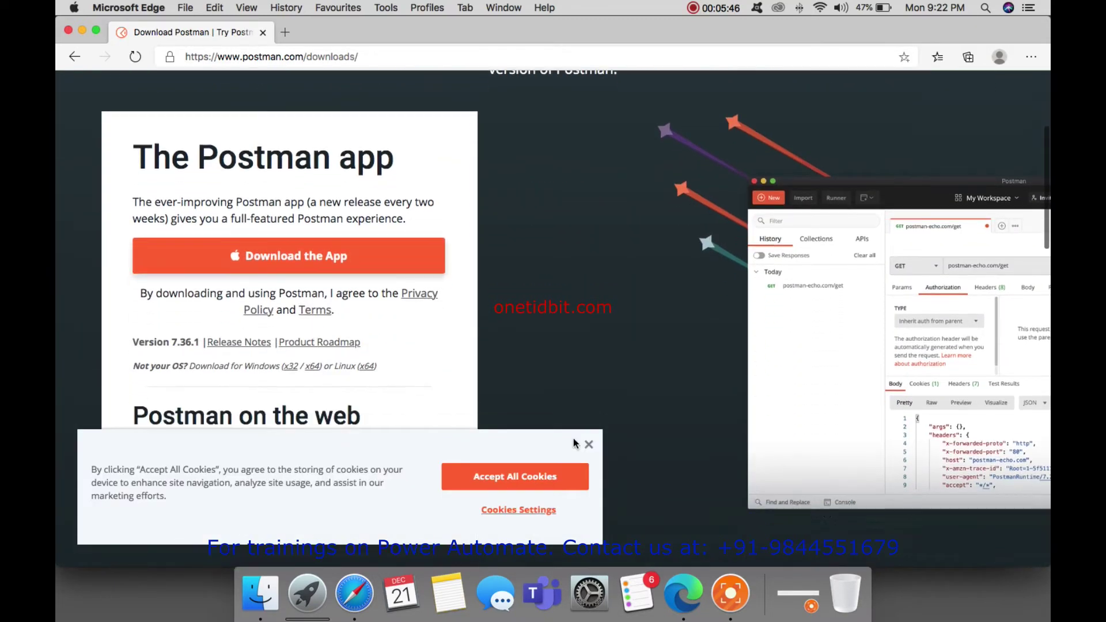
{"action": "left_click", "coordinate": [590, 446]}
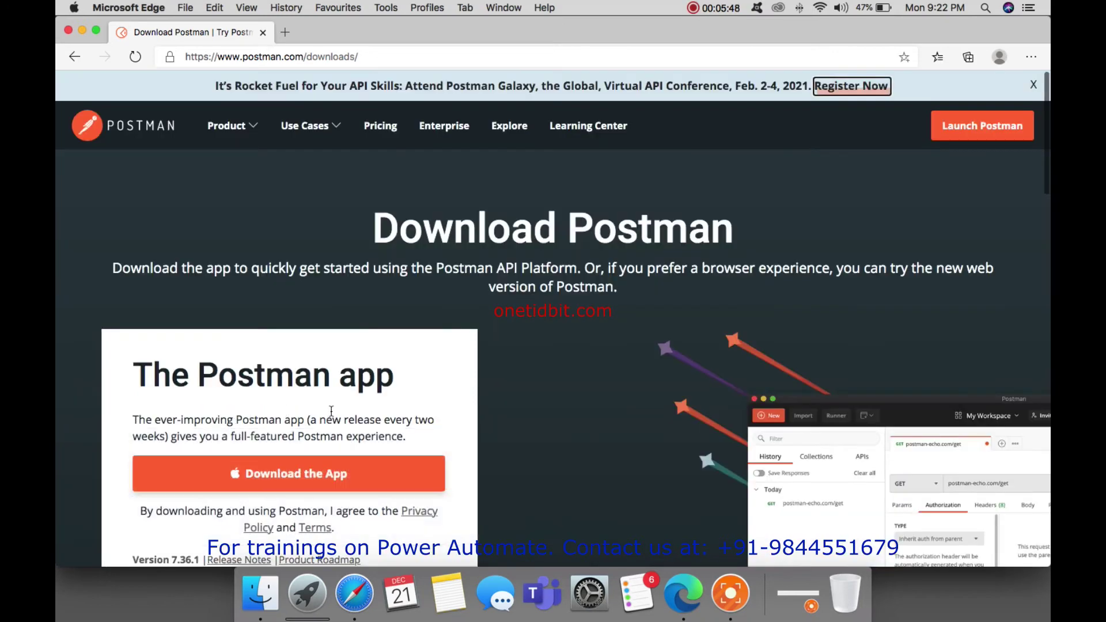
{"action": "scroll", "coordinate": [210, 417], "scroll_direction": "down", "scroll_amount": 5}
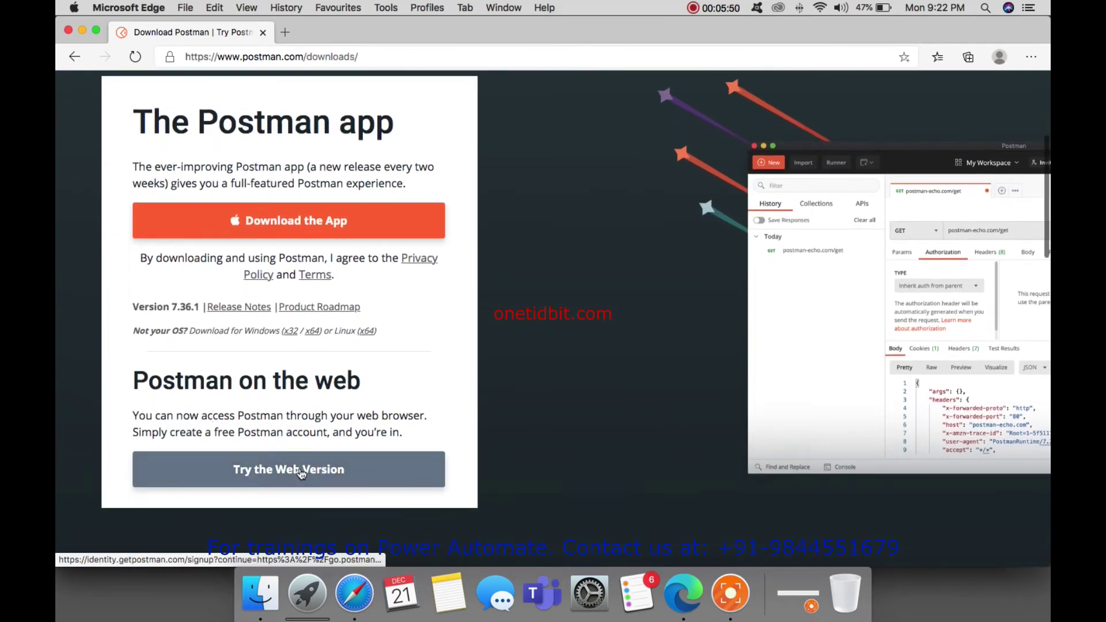
{"action": "left_click", "coordinate": [300, 473]}
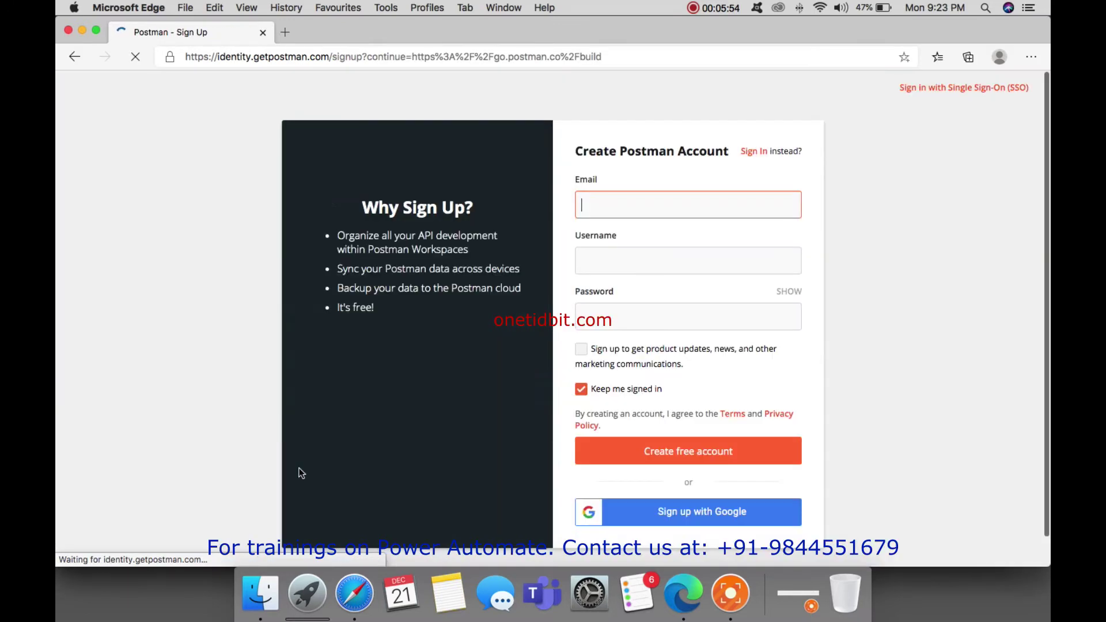
- Sign up for Postman with the Google account and open the Workspaces list
{"action": "scroll", "coordinate": [707, 266], "scroll_direction": "down", "scroll_amount": 1}
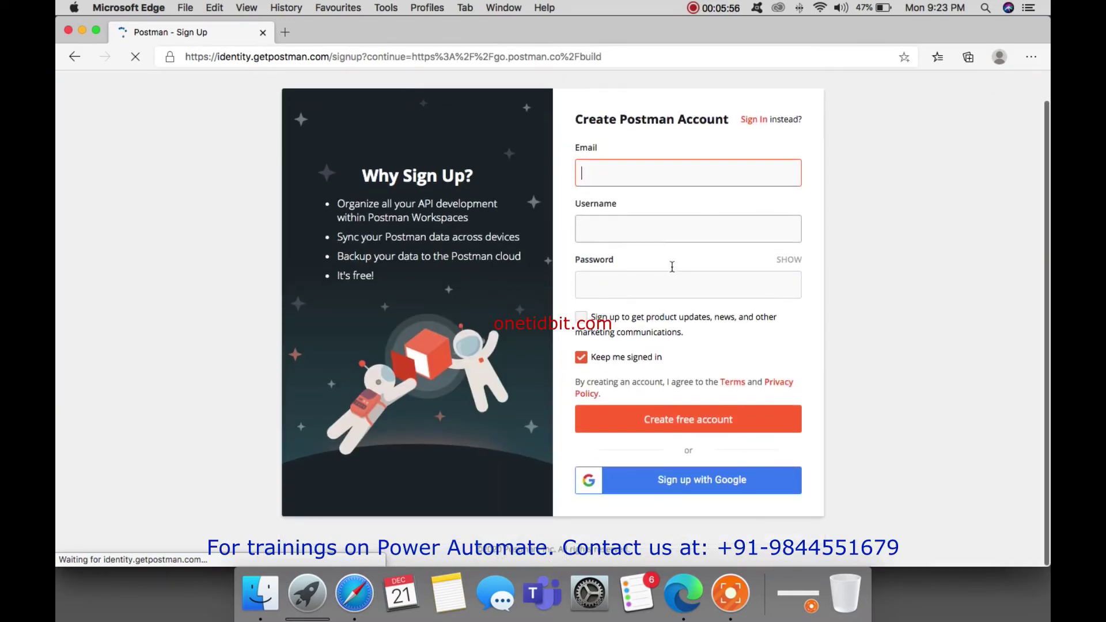
{"action": "left_click", "coordinate": [731, 481]}
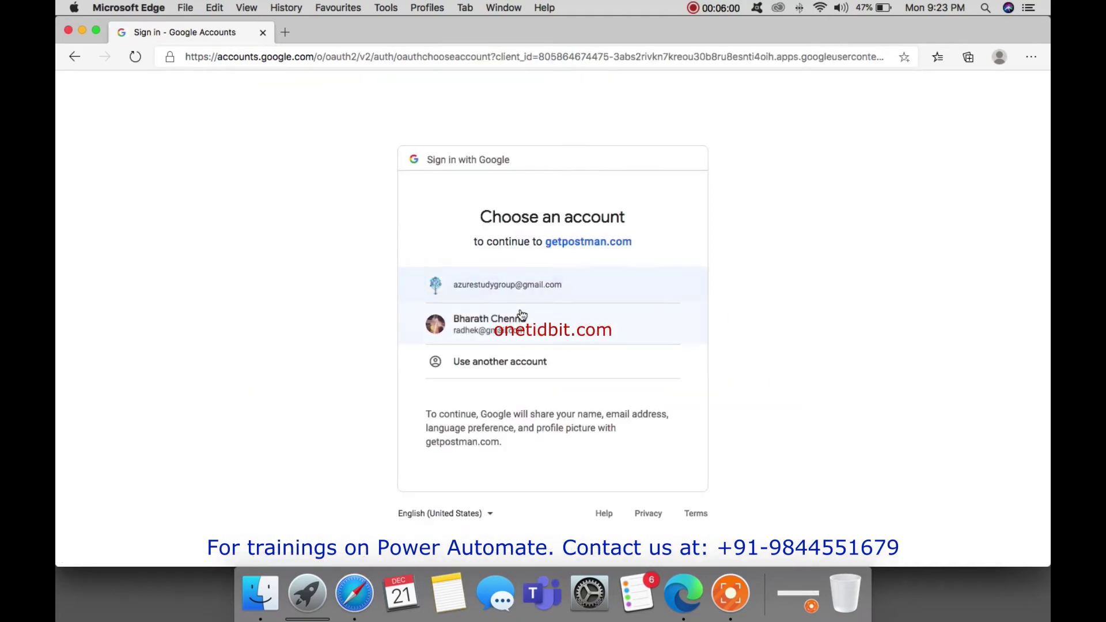
{"action": "left_click", "coordinate": [511, 316]}
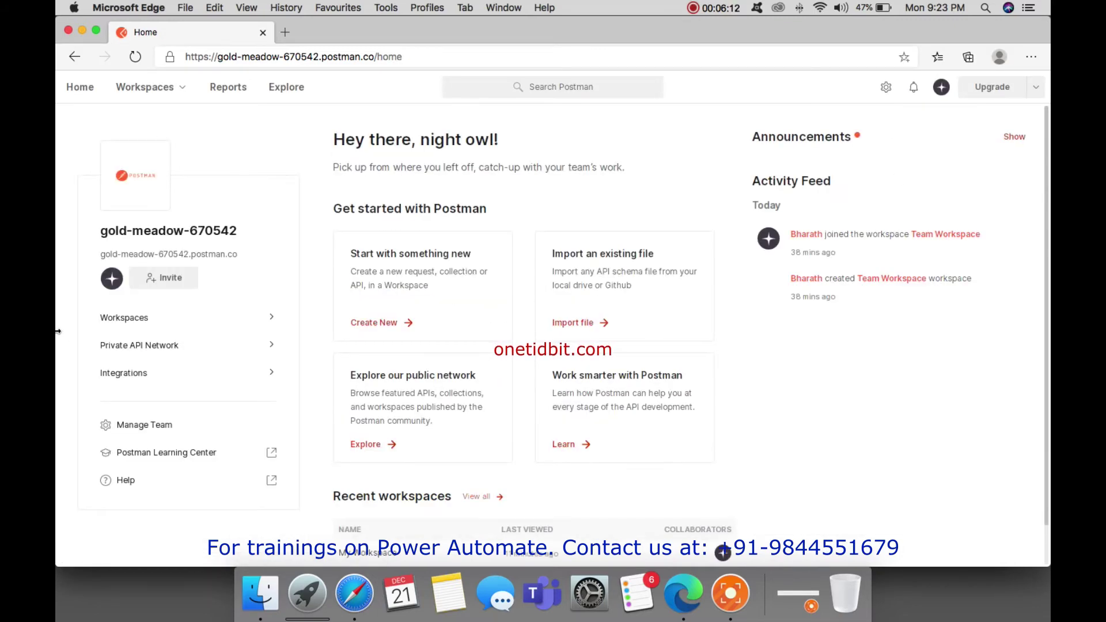
{"action": "left_click", "coordinate": [182, 88]}
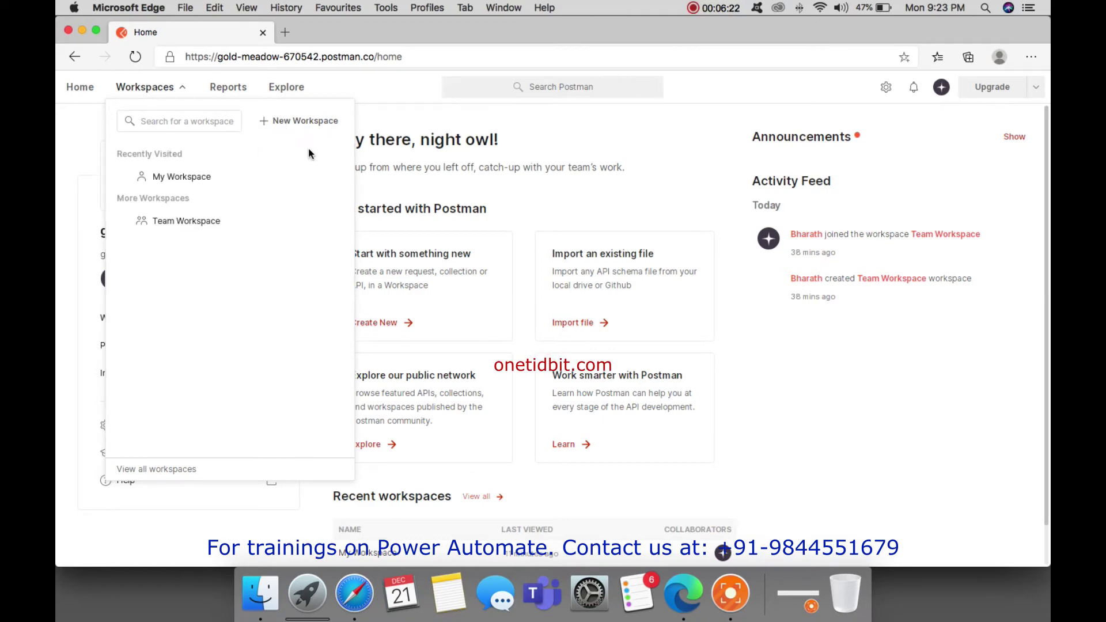
- In My Workspace, create a new request with method POST, then return to the flow
{"action": "left_click", "coordinate": [354, 593]}
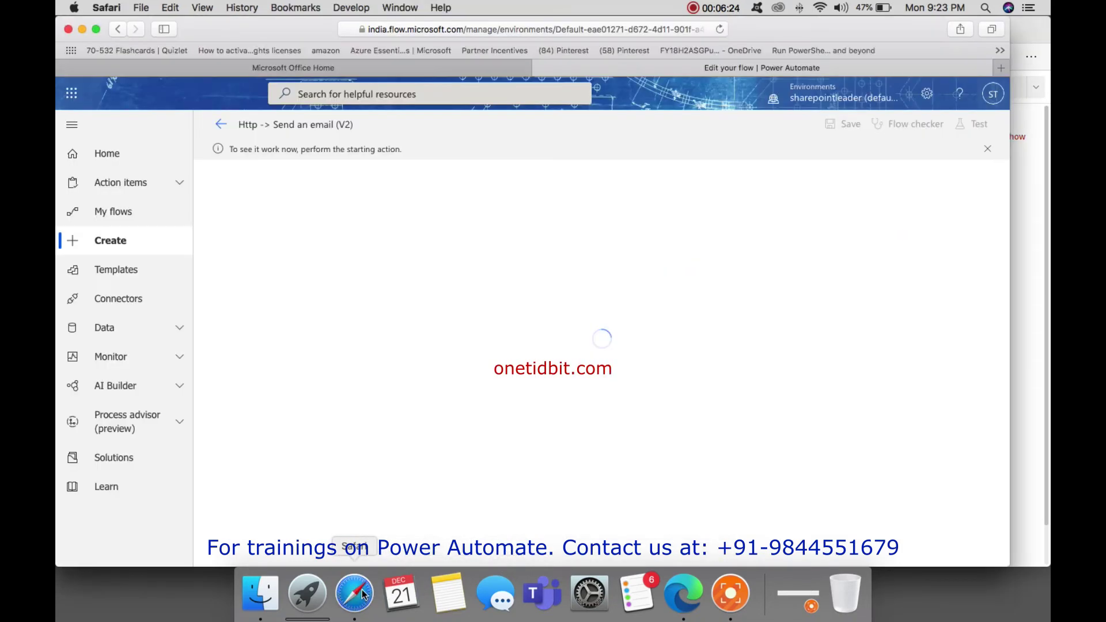
{"action": "left_click", "coordinate": [683, 591]}
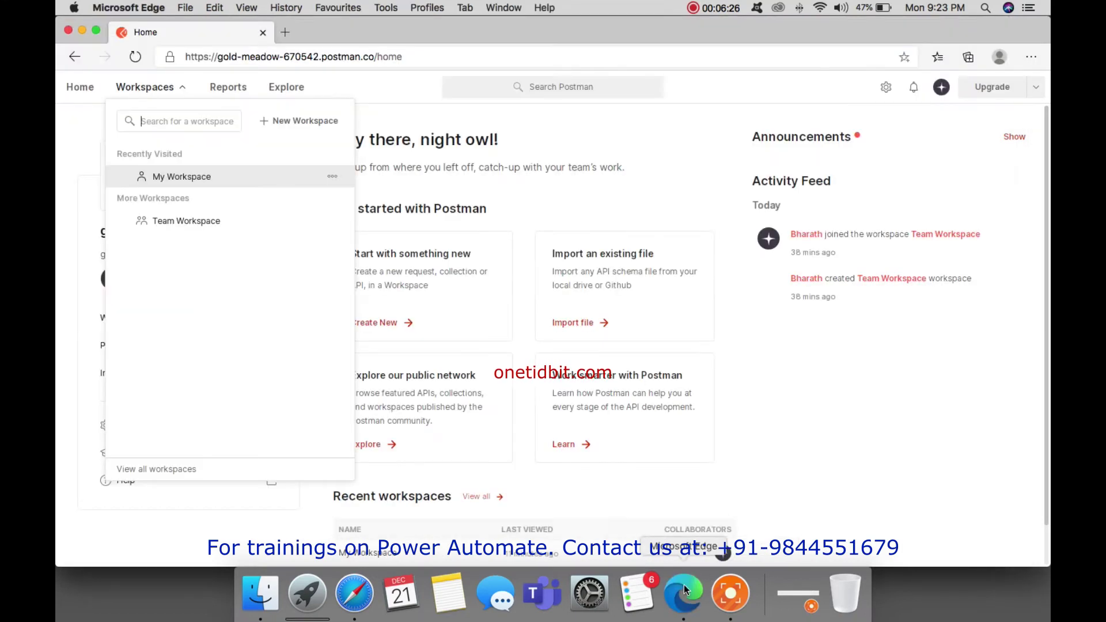
{"action": "left_click", "coordinate": [189, 177]}
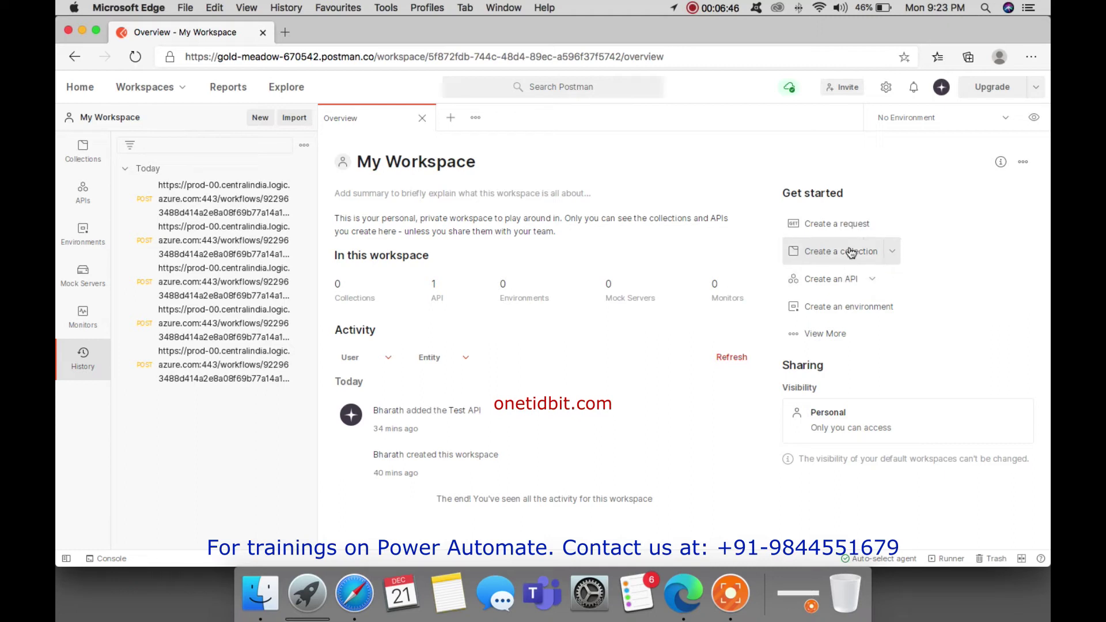
{"action": "left_click", "coordinate": [851, 229]}
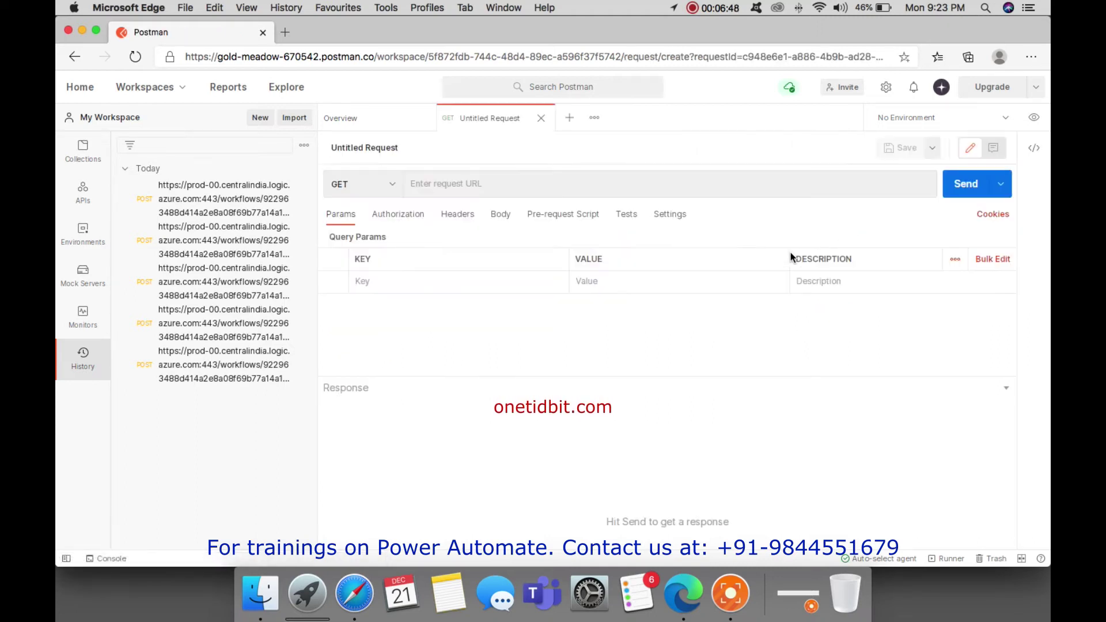
{"action": "left_click", "coordinate": [391, 185]}
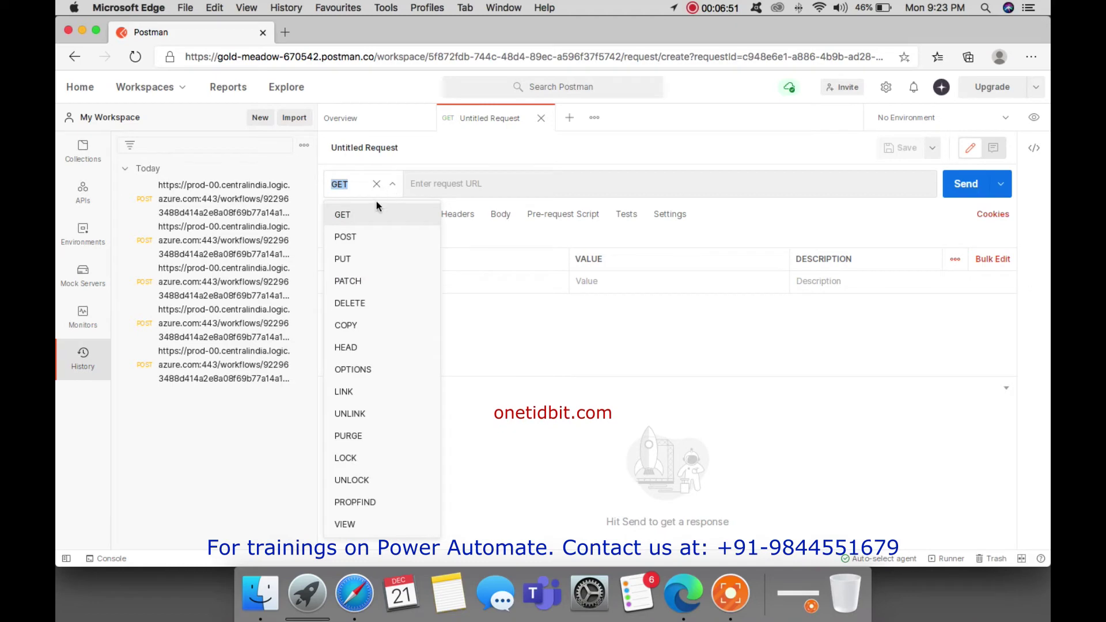
{"action": "left_click", "coordinate": [362, 241]}
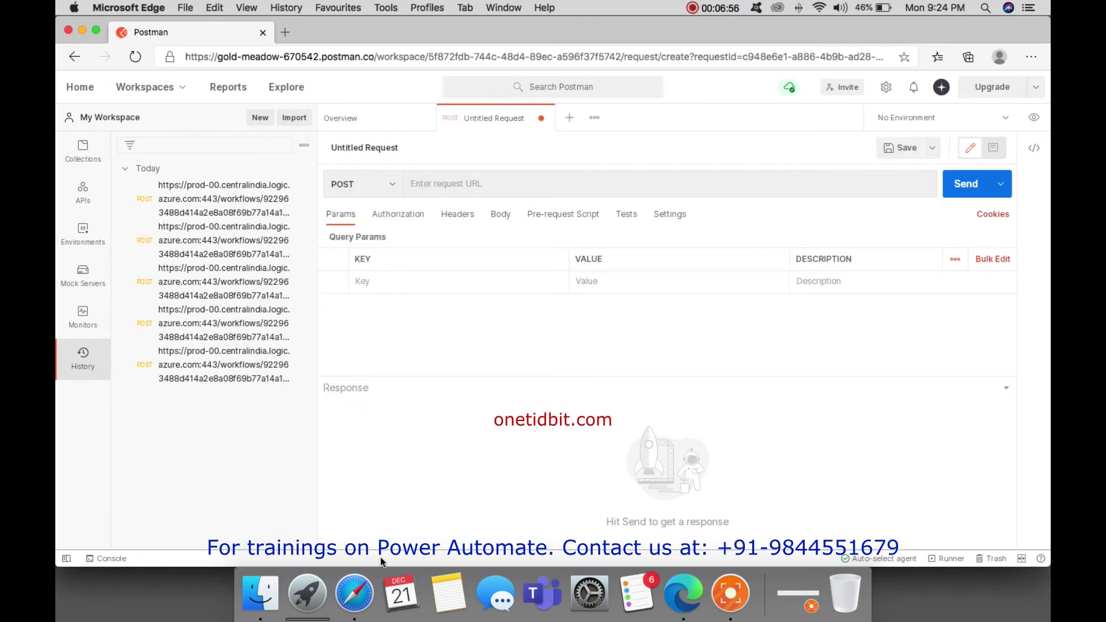
{"action": "left_click", "coordinate": [345, 587]}
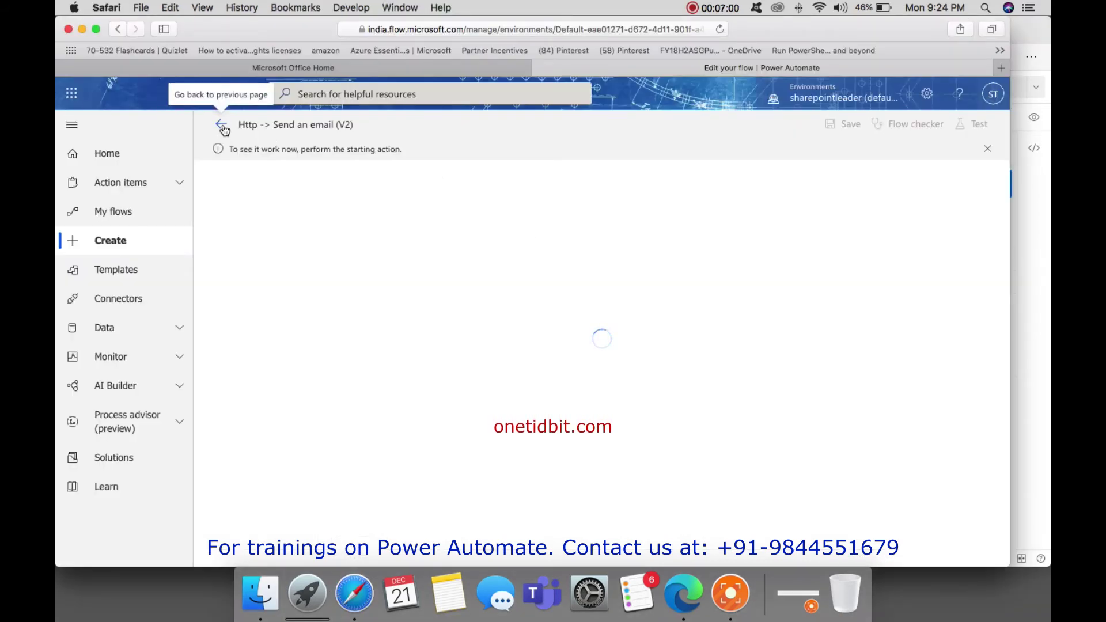
- Reopen the Http -> Send an email (V2) flow for editing and expand its HTTP trigger to show the POST URL
{"action": "left_click", "coordinate": [223, 127]}
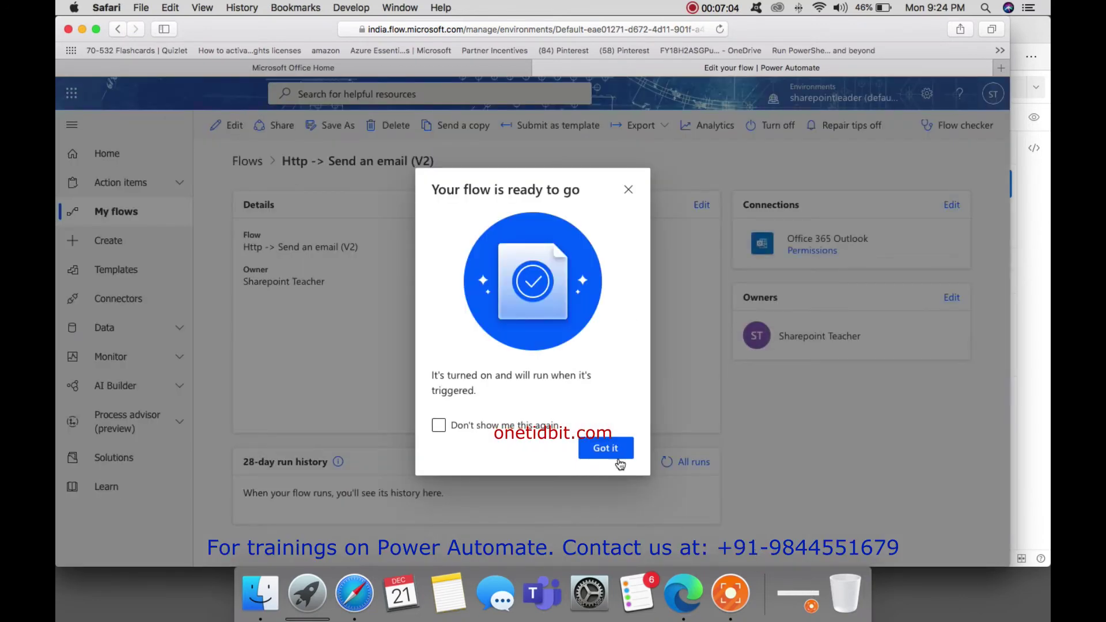
{"action": "left_click", "coordinate": [608, 449]}
{"action": "left_click", "coordinate": [233, 127]}
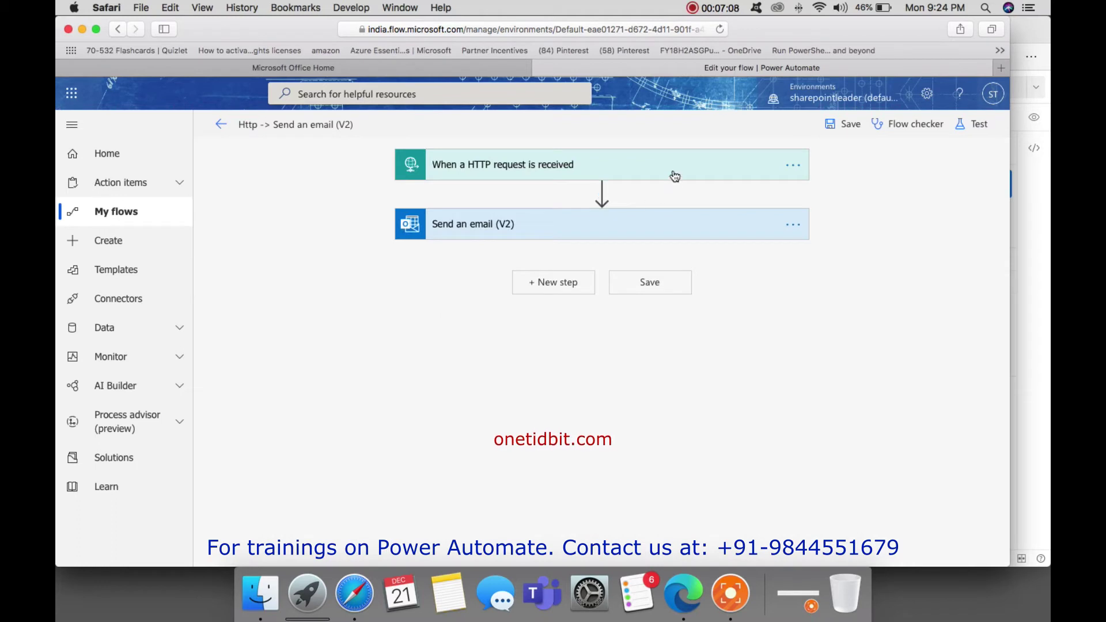
{"action": "left_click", "coordinate": [673, 175]}
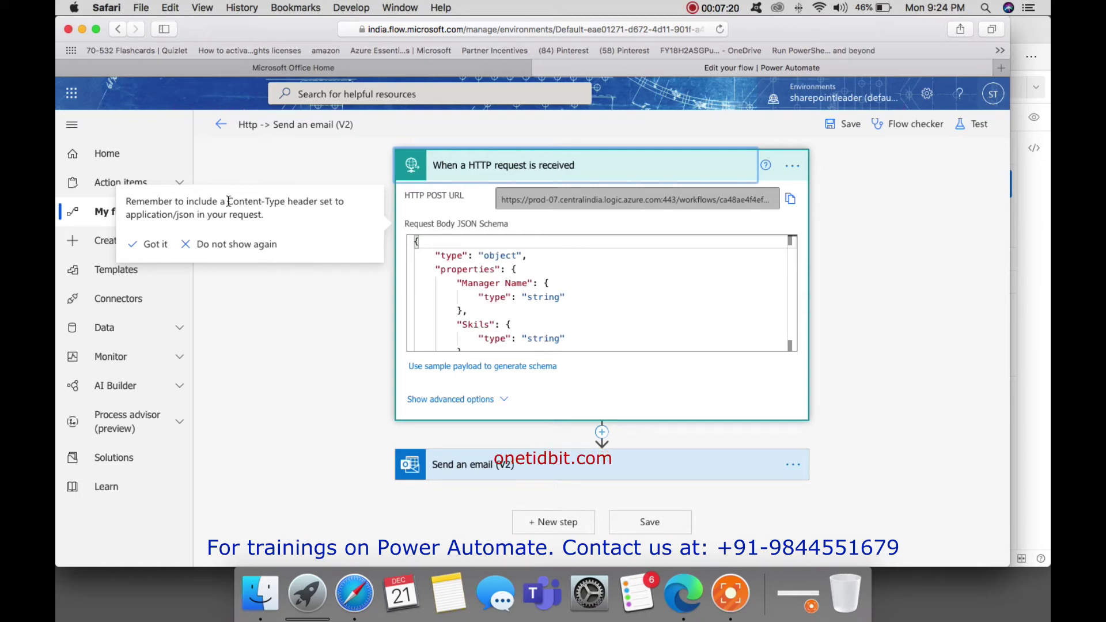
- Copy the 'Content-Type header set to application/json' tip into a new Safari tab for reference
{"action": "left_click_drag", "start_coordinate": [231, 201], "coordinate": [193, 212]}
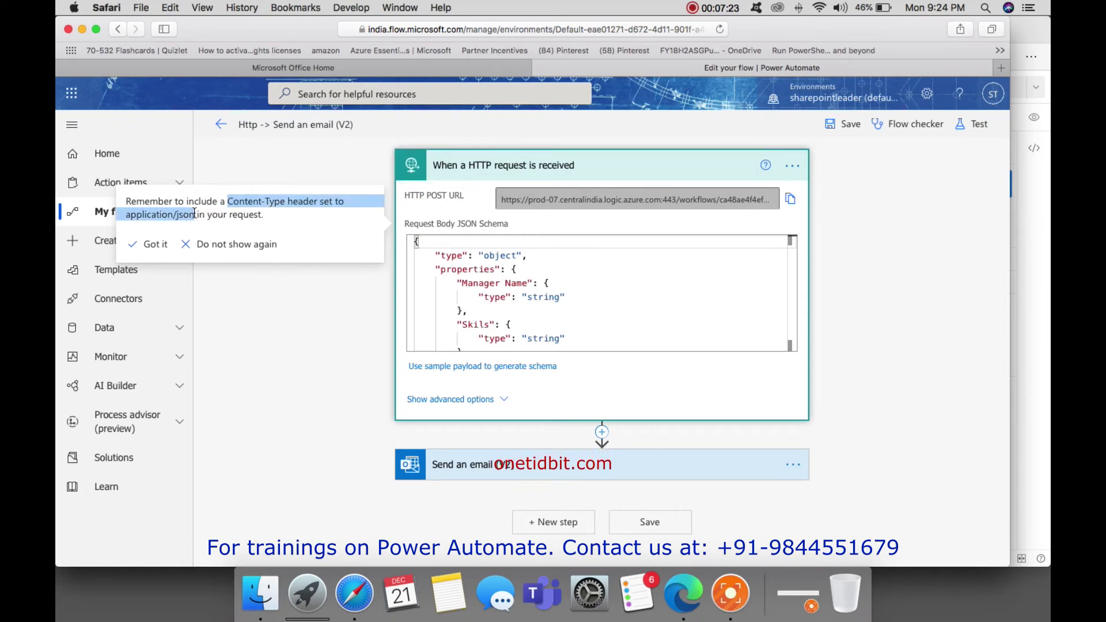
{"action": "right_click", "coordinate": [312, 203]}
{"action": "left_click", "coordinate": [377, 244]}
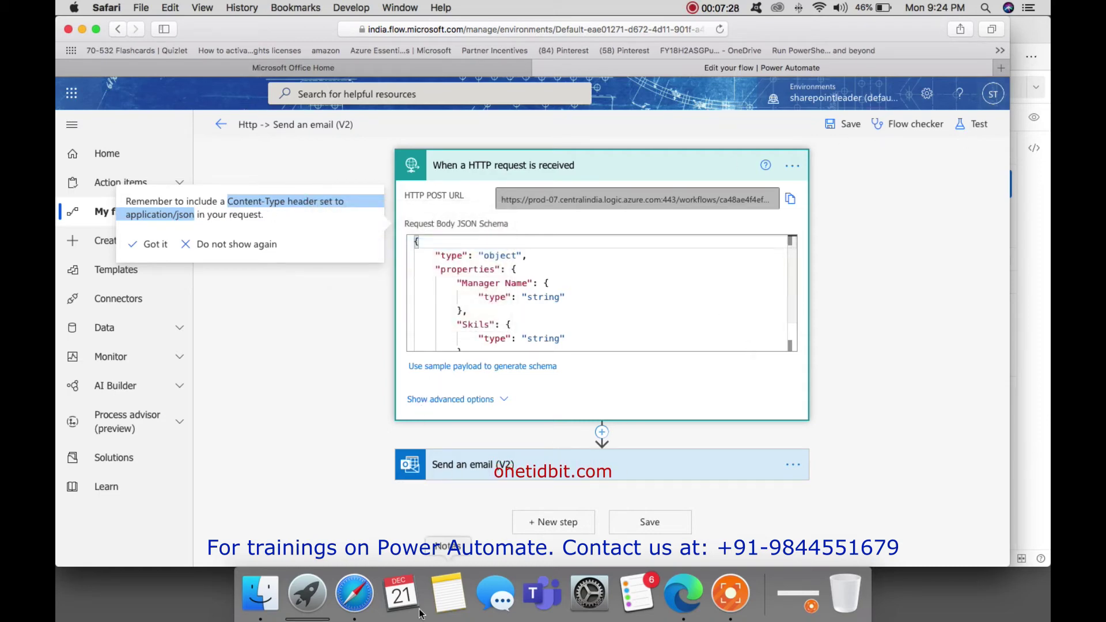
{"action": "left_click", "coordinate": [1001, 67]}
{"action": "key", "text": "super+v"}
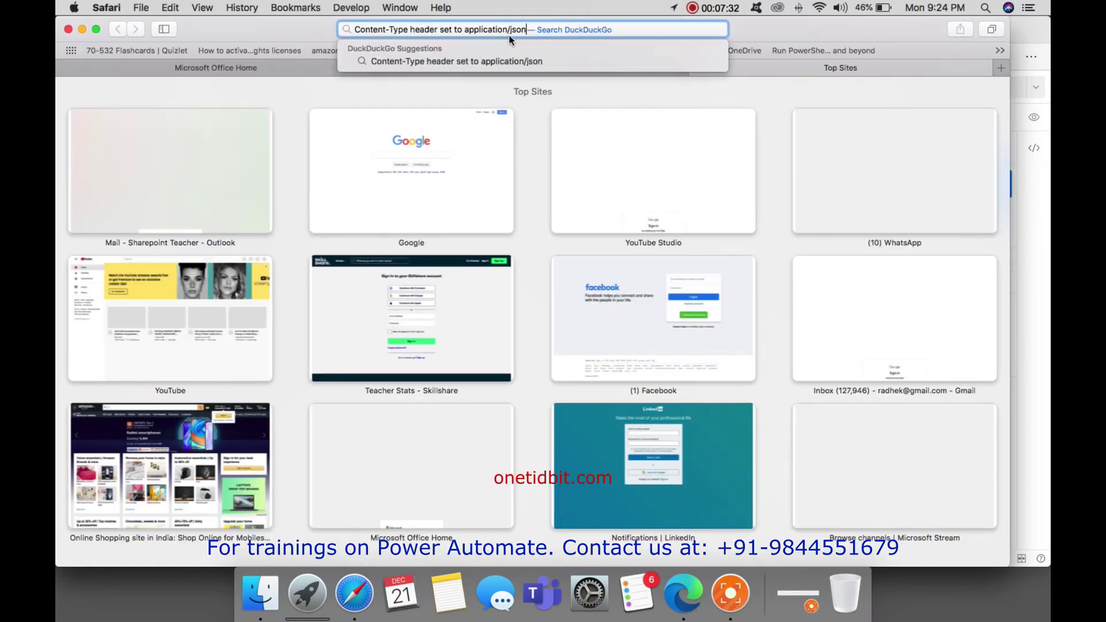
{"action": "left_click", "coordinate": [265, 64]}
{"action": "left_click", "coordinate": [552, 66]}
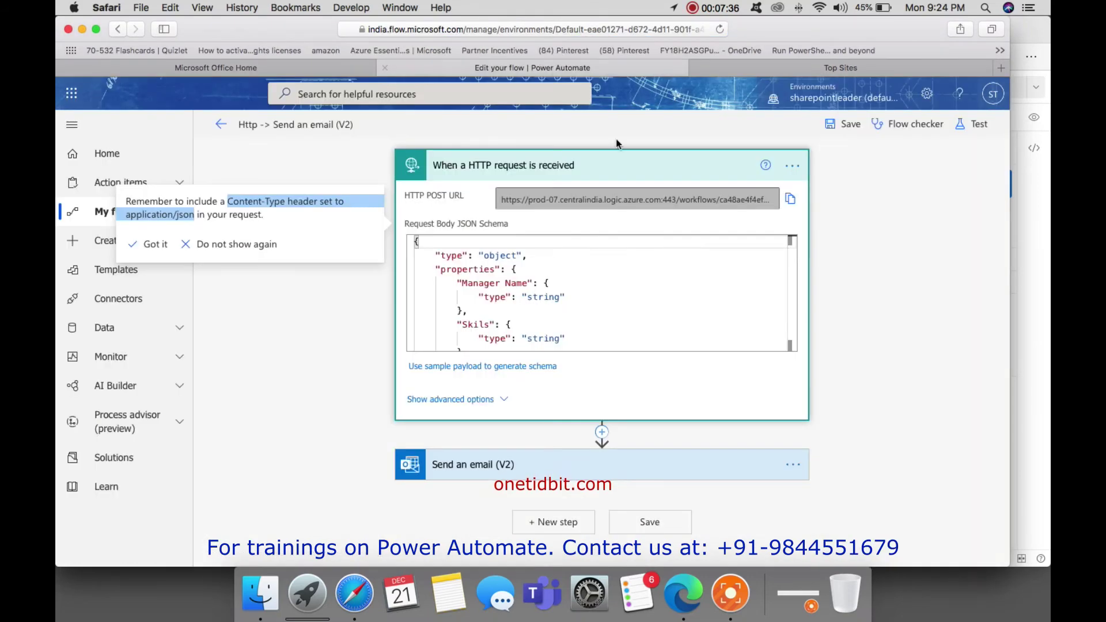
- Paste the flow's HTTP POST URL into Postman's POST request, filling the api-version, sp, sv and sig parameters
{"action": "left_click", "coordinate": [791, 199]}
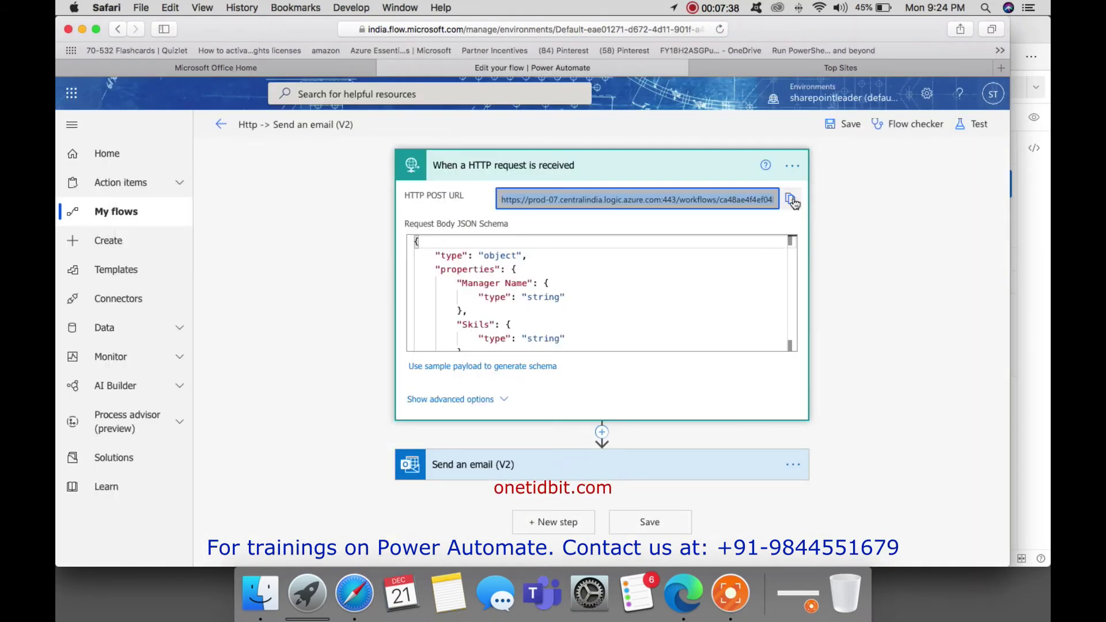
{"action": "left_click", "coordinate": [683, 593]}
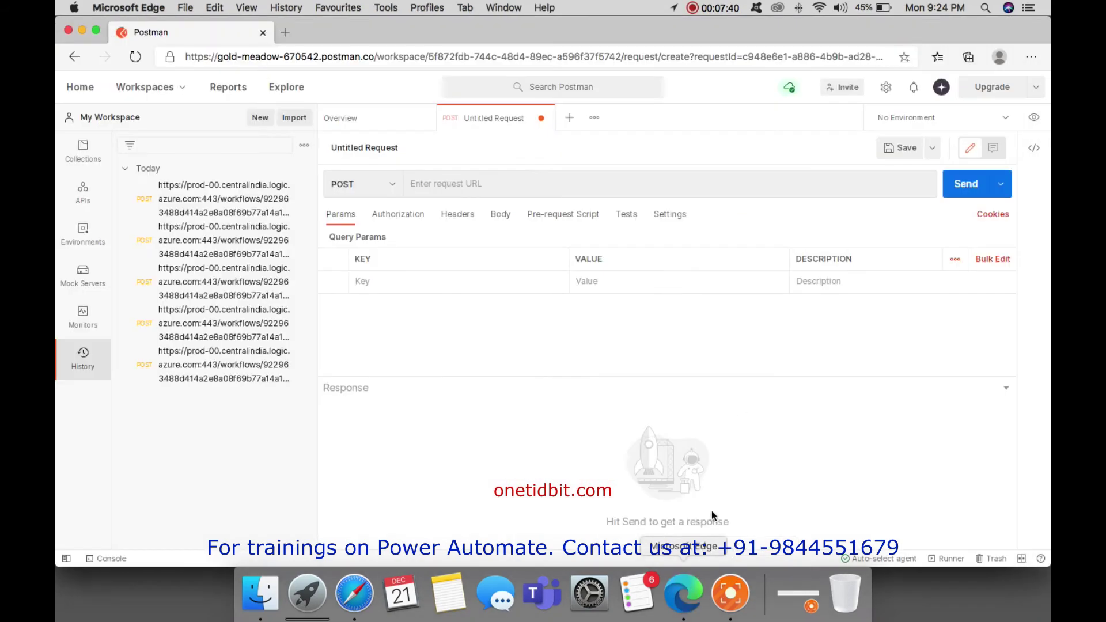
{"action": "left_click", "coordinate": [392, 184]}
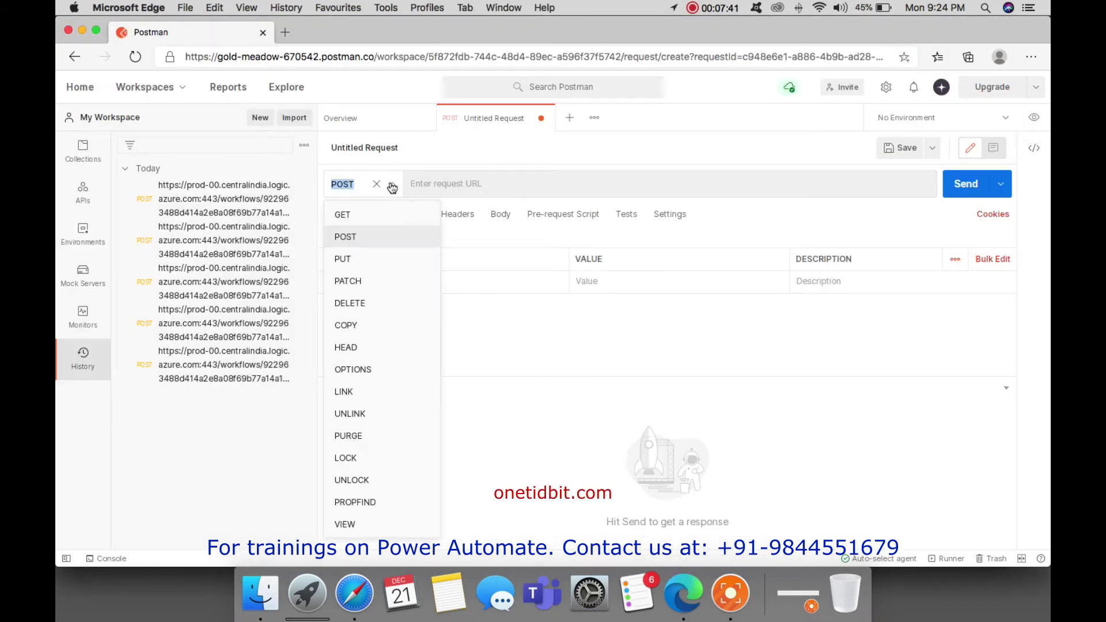
{"action": "left_click", "coordinate": [377, 147]}
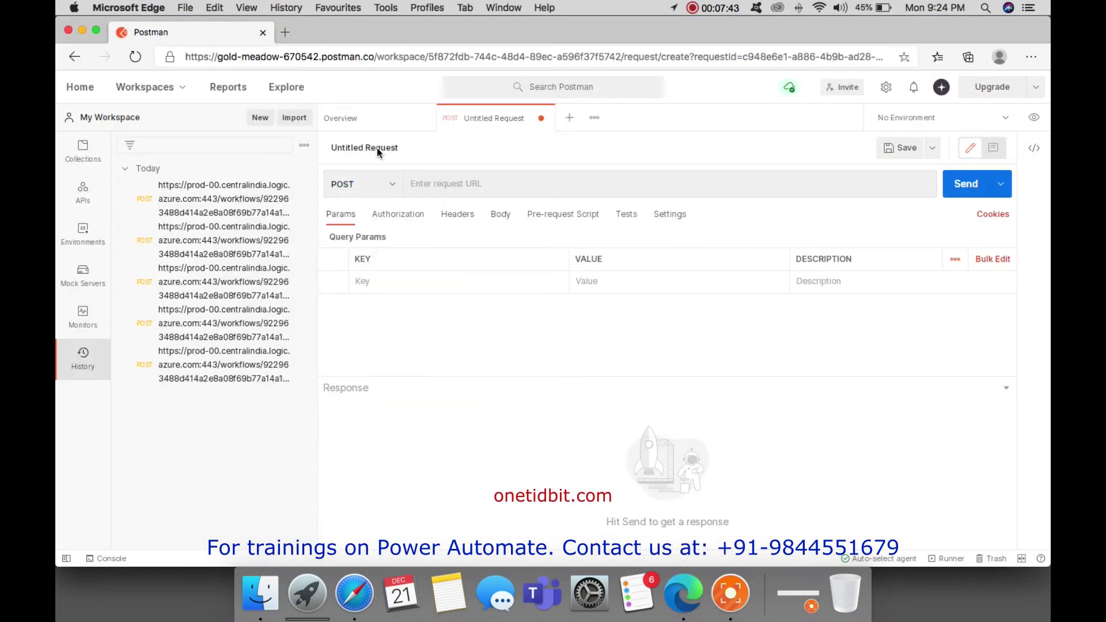
{"action": "left_click", "coordinate": [393, 184]}
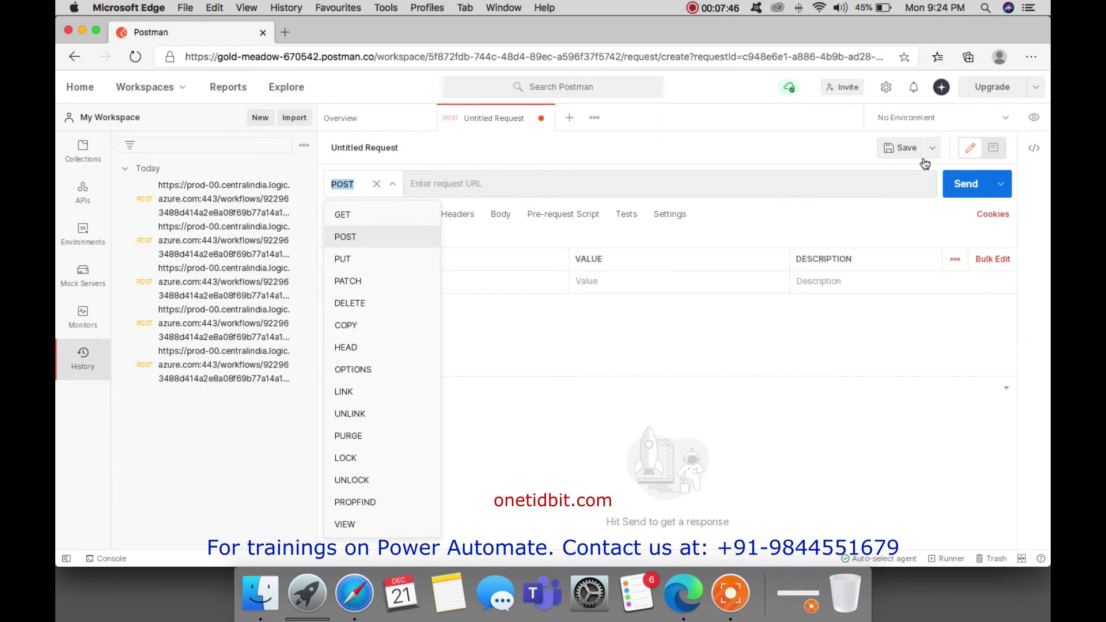
{"action": "left_click", "coordinate": [357, 238]}
{"action": "left_click", "coordinate": [487, 184]}
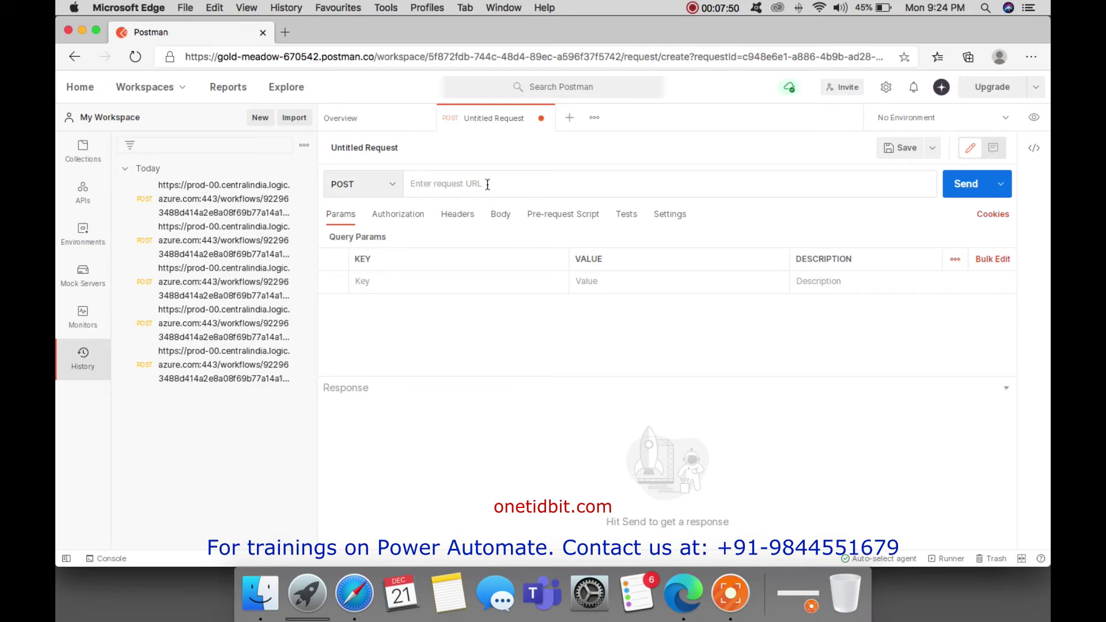
{"action": "key", "text": "super+v"}
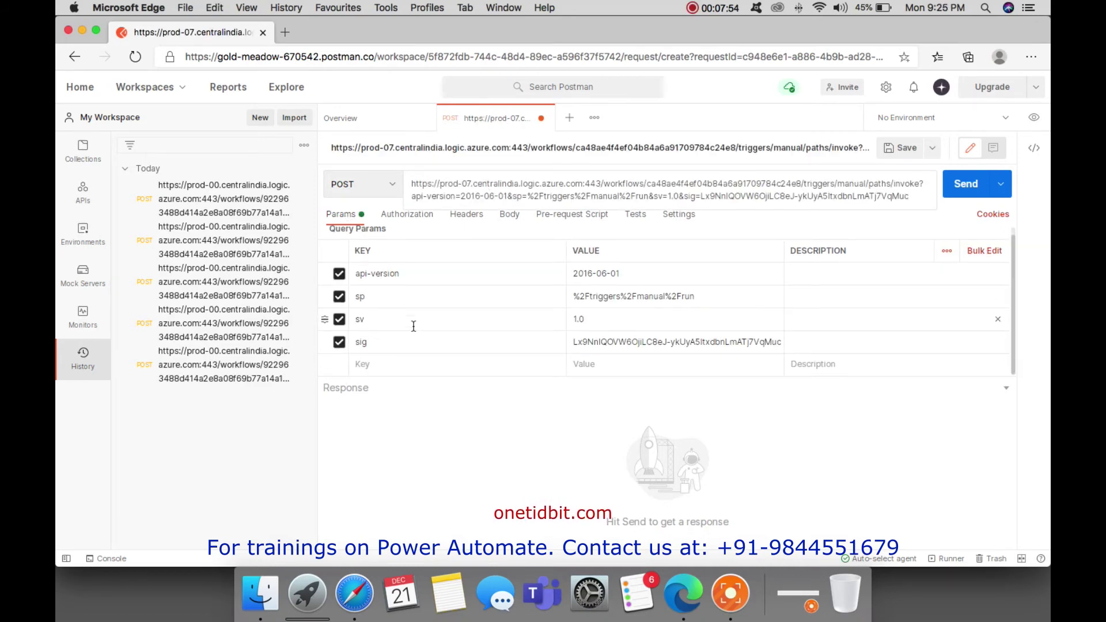
{"action": "scroll", "coordinate": [403, 339], "scroll_direction": "down", "scroll_amount": 1}
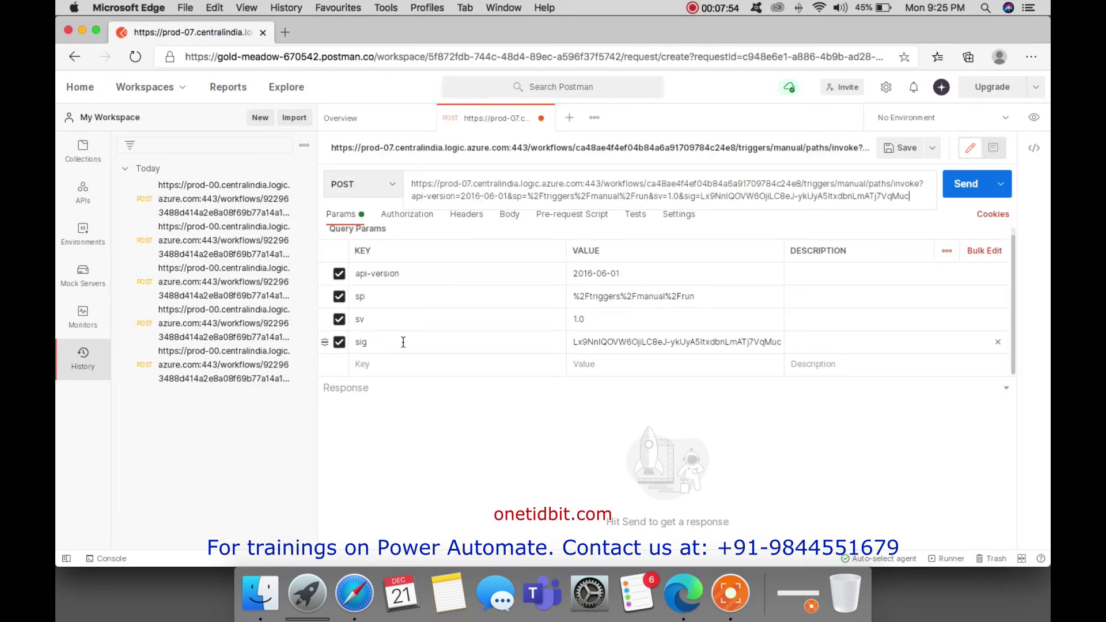
{"action": "left_click", "coordinate": [363, 583]}
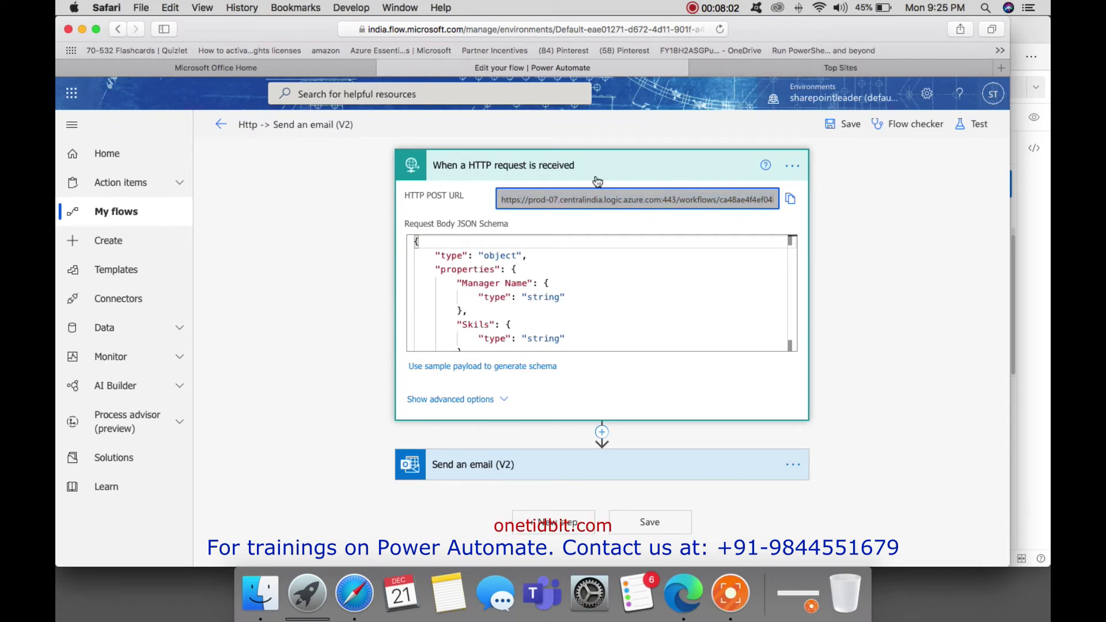
- Add a Content-Type key to the Postman Params, copied from the saved tip text
{"action": "left_click", "coordinate": [840, 68]}
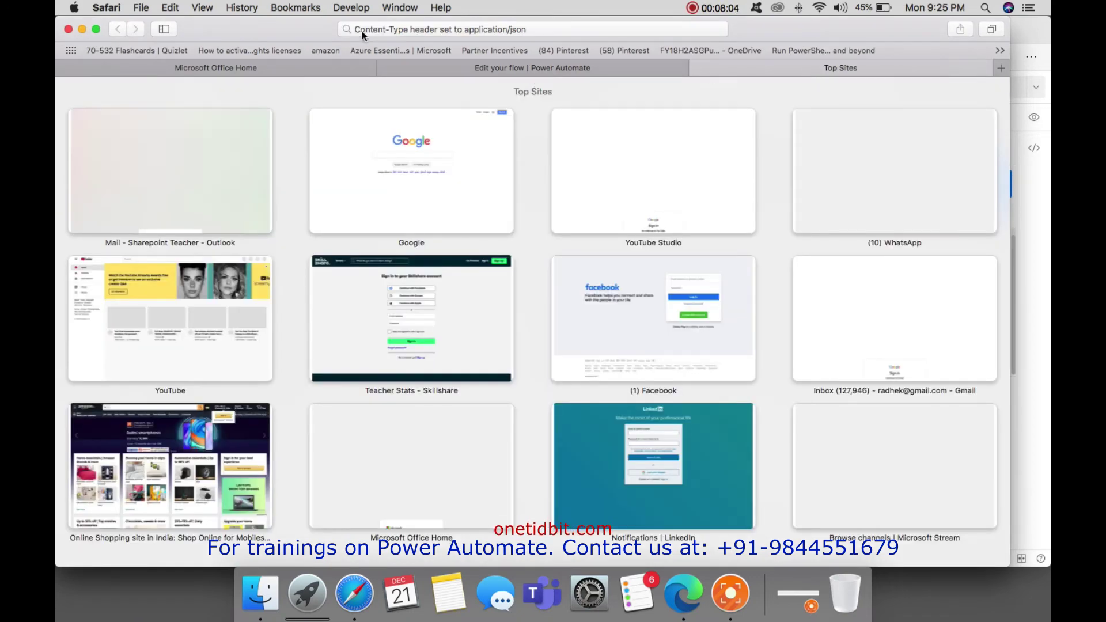
{"action": "left_click", "coordinate": [405, 28]}
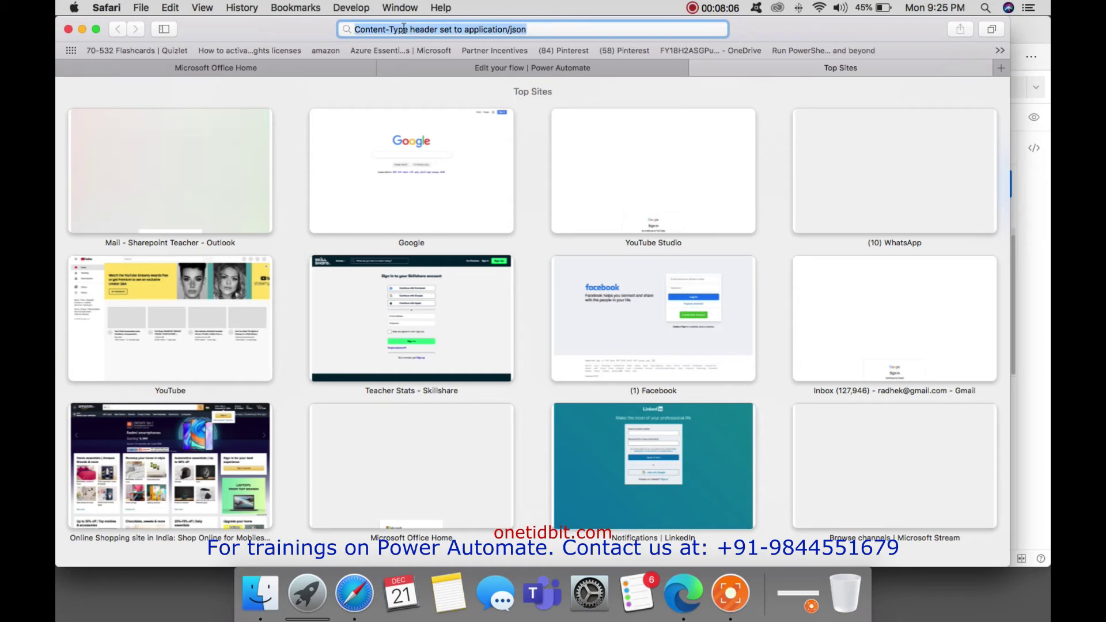
{"action": "left_click", "coordinate": [406, 29]}
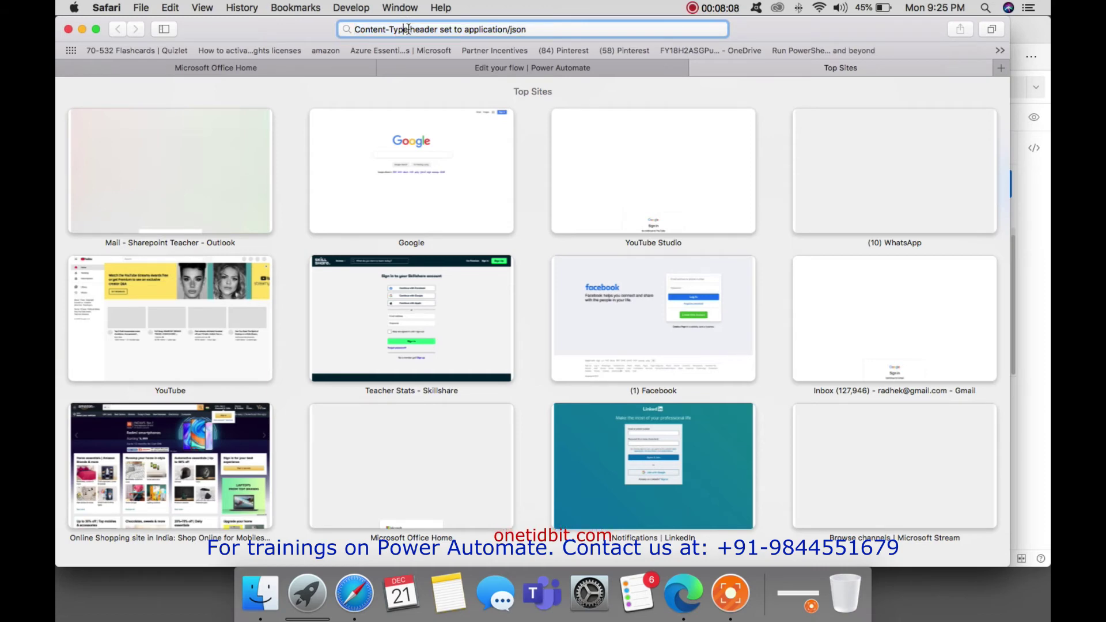
{"action": "left_click_drag", "start_coordinate": [408, 28], "coordinate": [353, 28]}
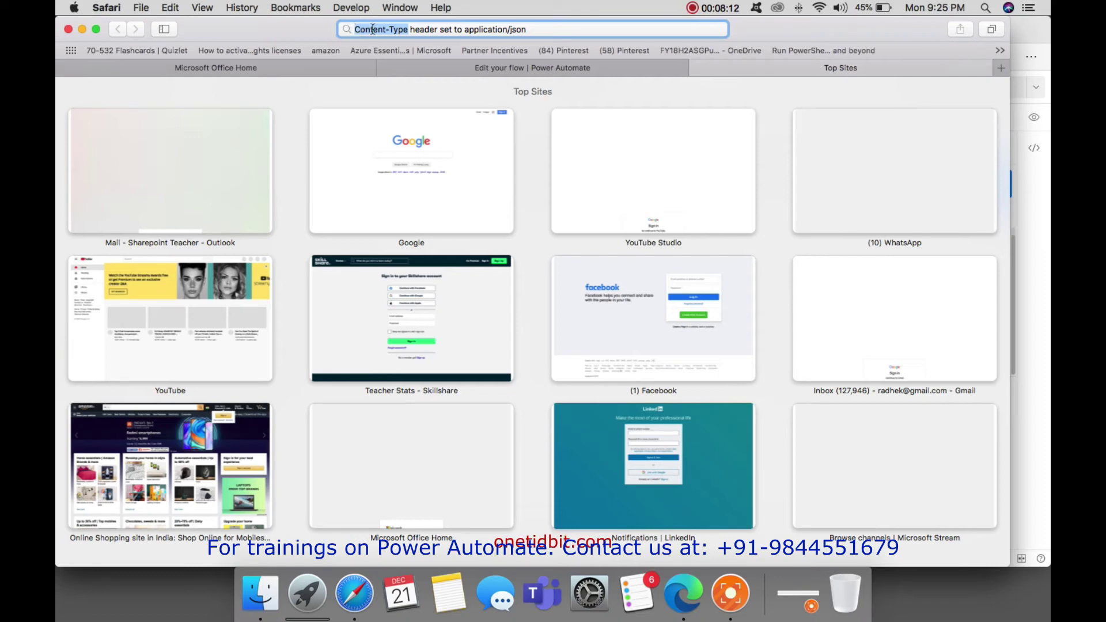
{"action": "right_click", "coordinate": [373, 29]}
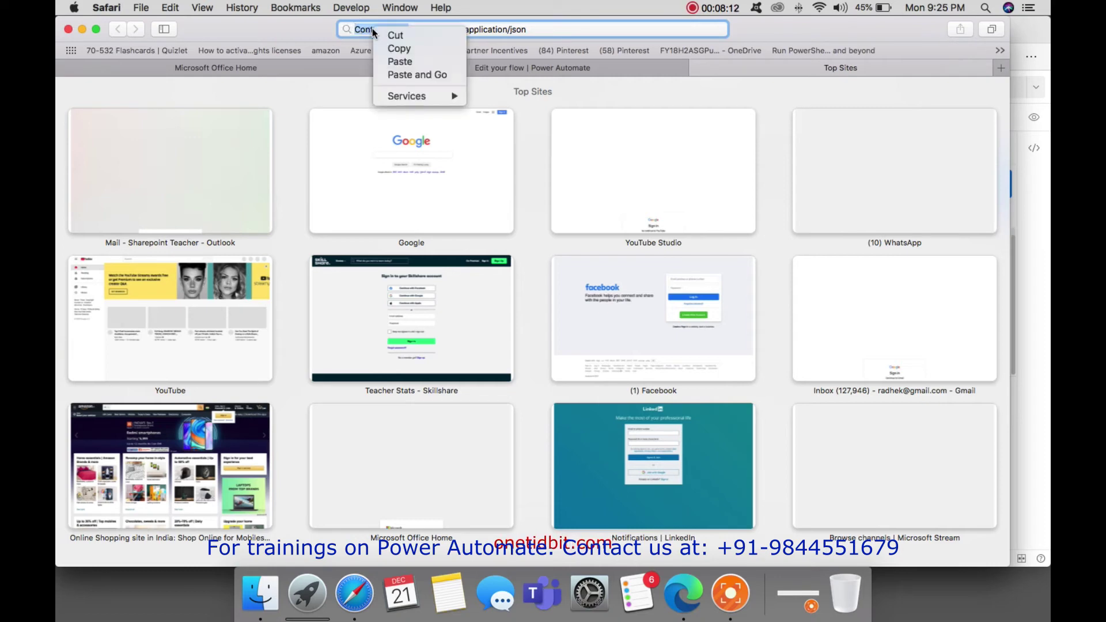
{"action": "left_click", "coordinate": [409, 52]}
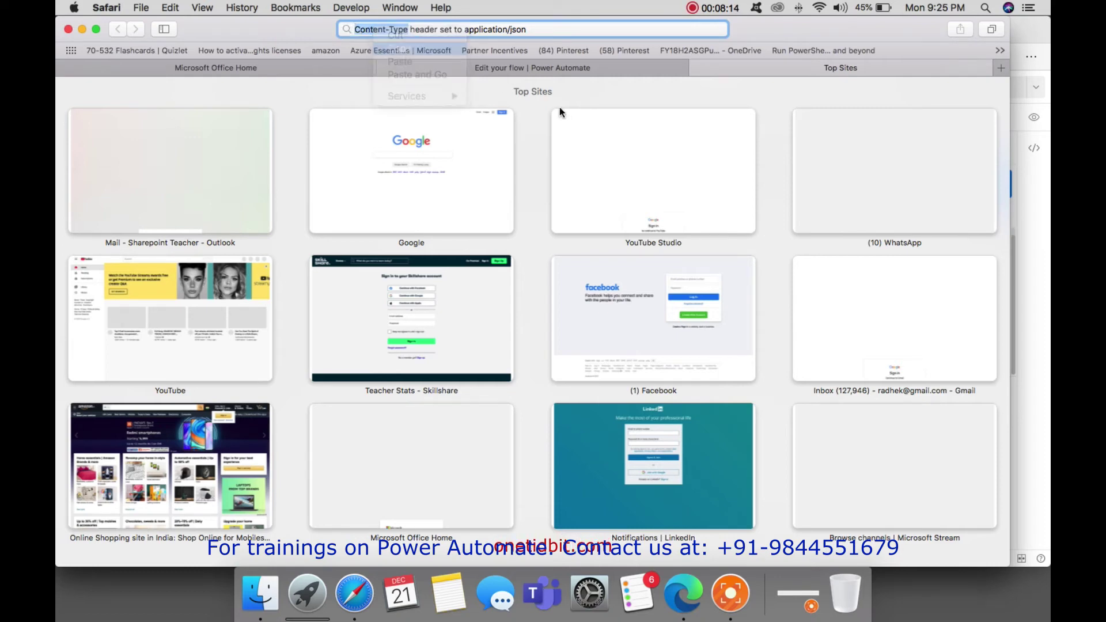
{"action": "left_click", "coordinate": [686, 586]}
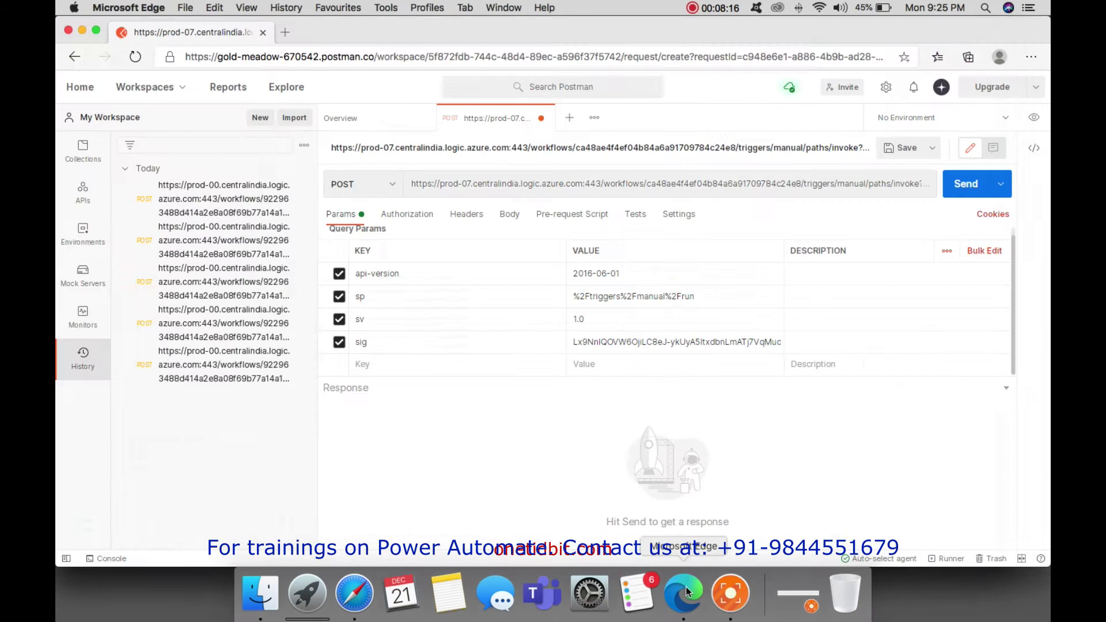
{"action": "left_click", "coordinate": [397, 364]}
{"action": "key", "text": "super+v"}
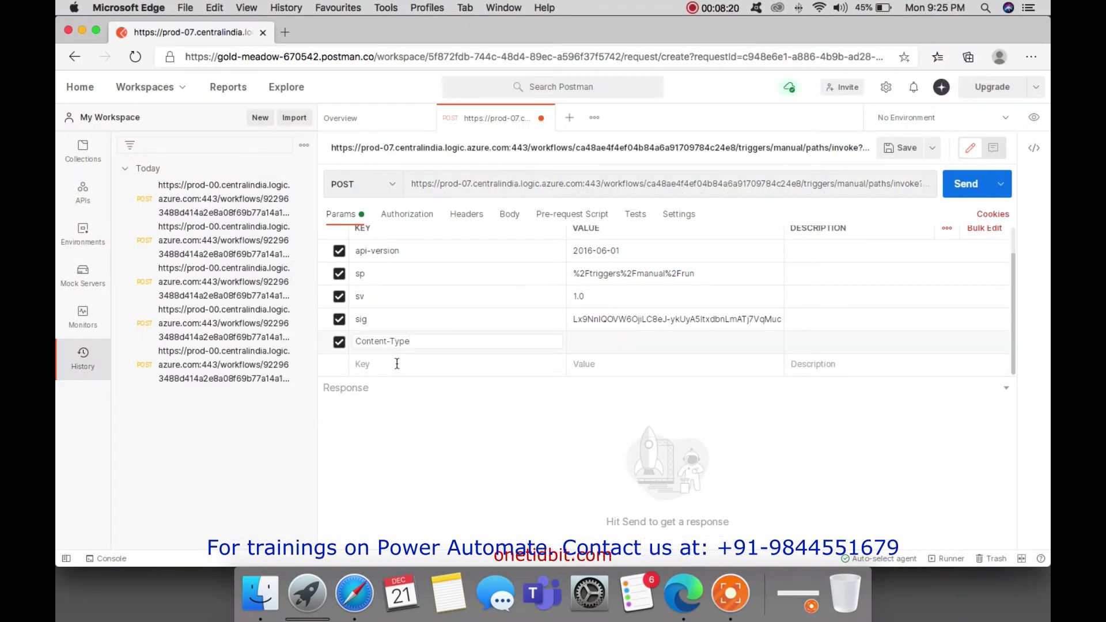
{"action": "key", "text": "Tab"}
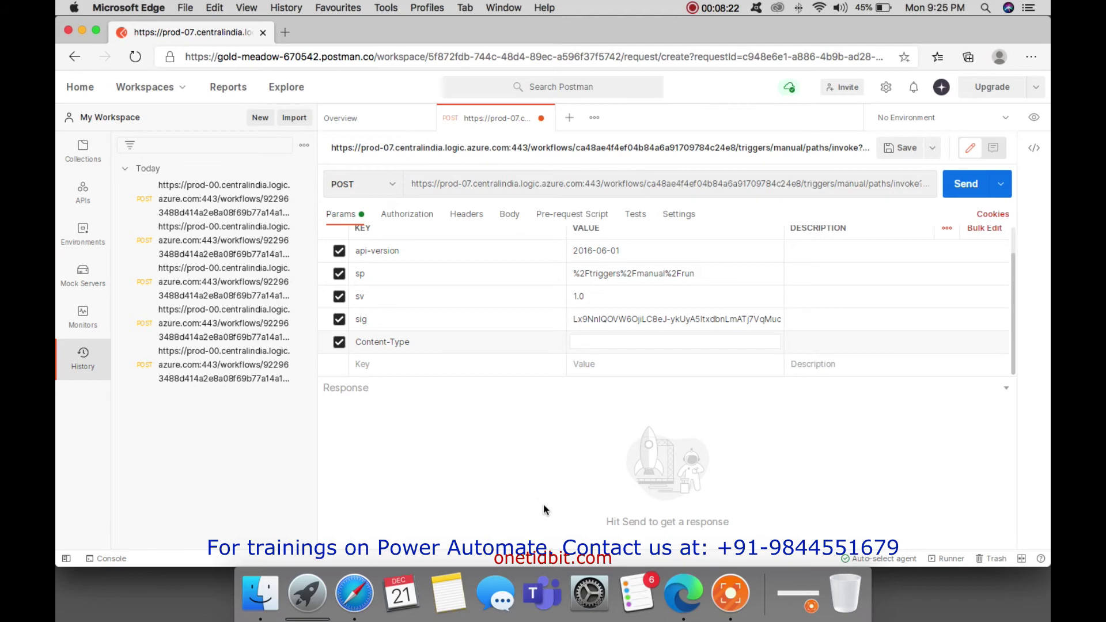
- Set the Content-Type parameter's value to application/json and show the Body section
{"action": "left_click", "coordinate": [354, 593]}
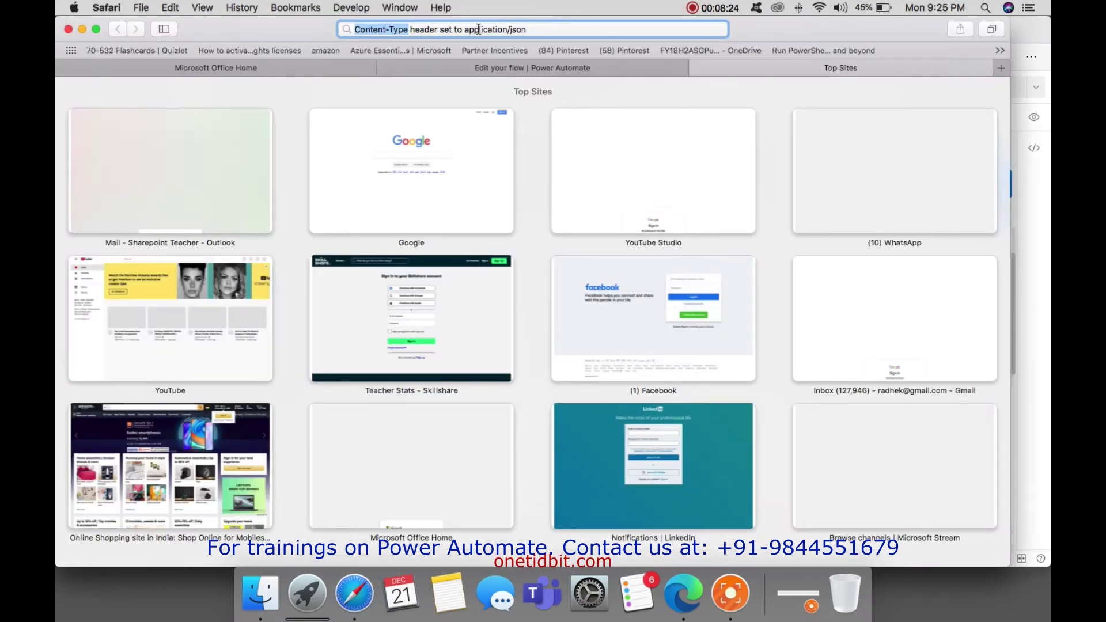
{"action": "left_click_drag", "start_coordinate": [464, 29], "coordinate": [525, 31]}
{"action": "right_click", "coordinate": [518, 30]}
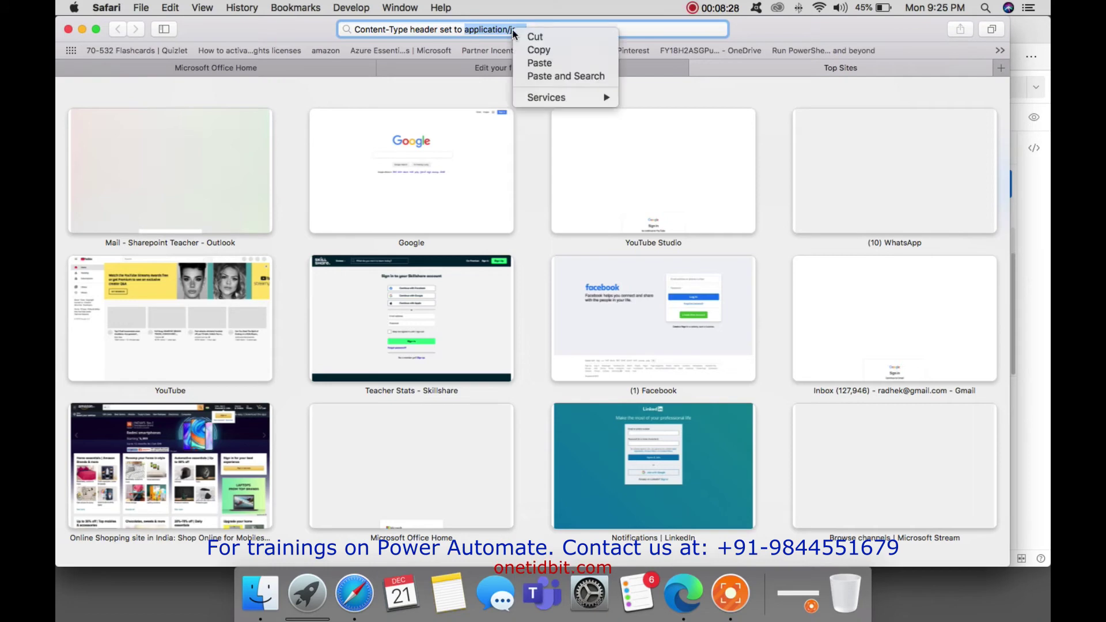
{"action": "left_click", "coordinate": [561, 50]}
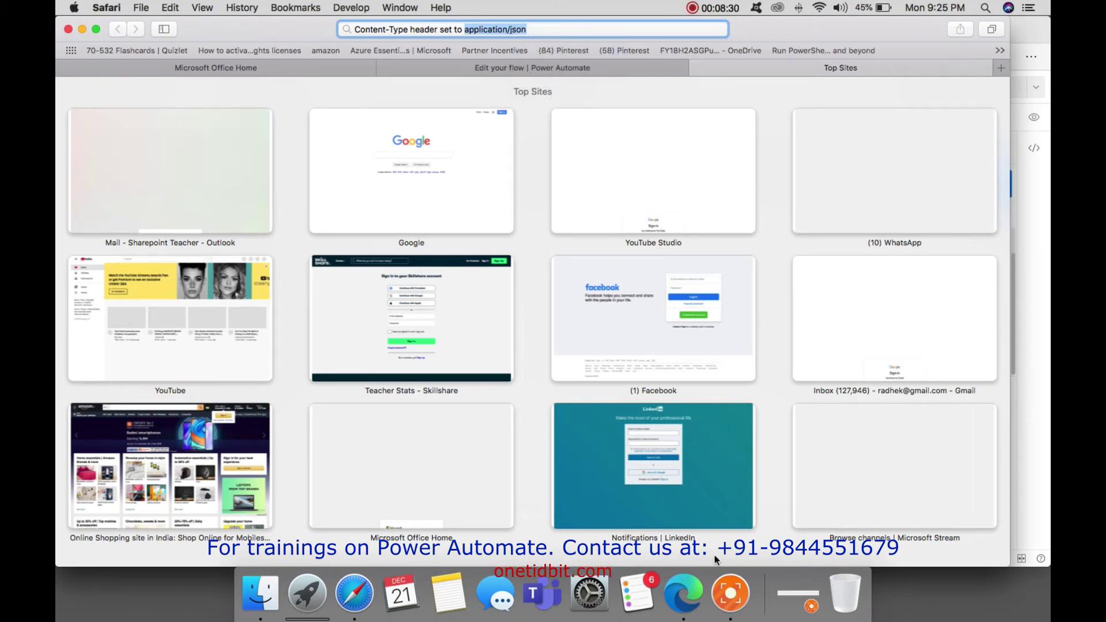
{"action": "left_click", "coordinate": [684, 588]}
{"action": "left_click", "coordinate": [615, 342]}
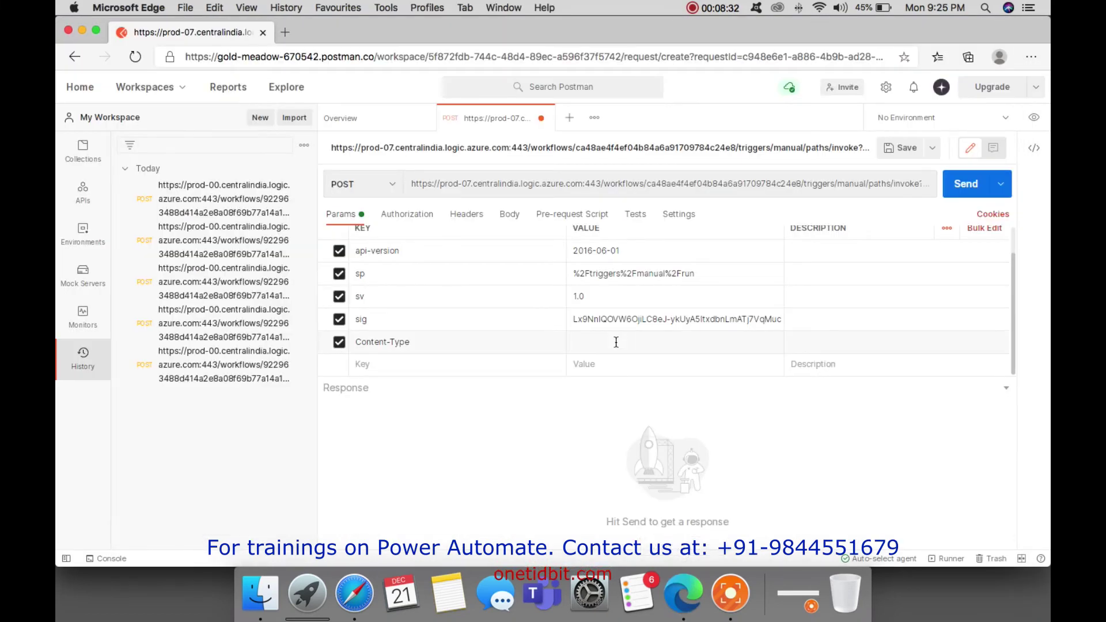
{"action": "key", "text": "super+v"}
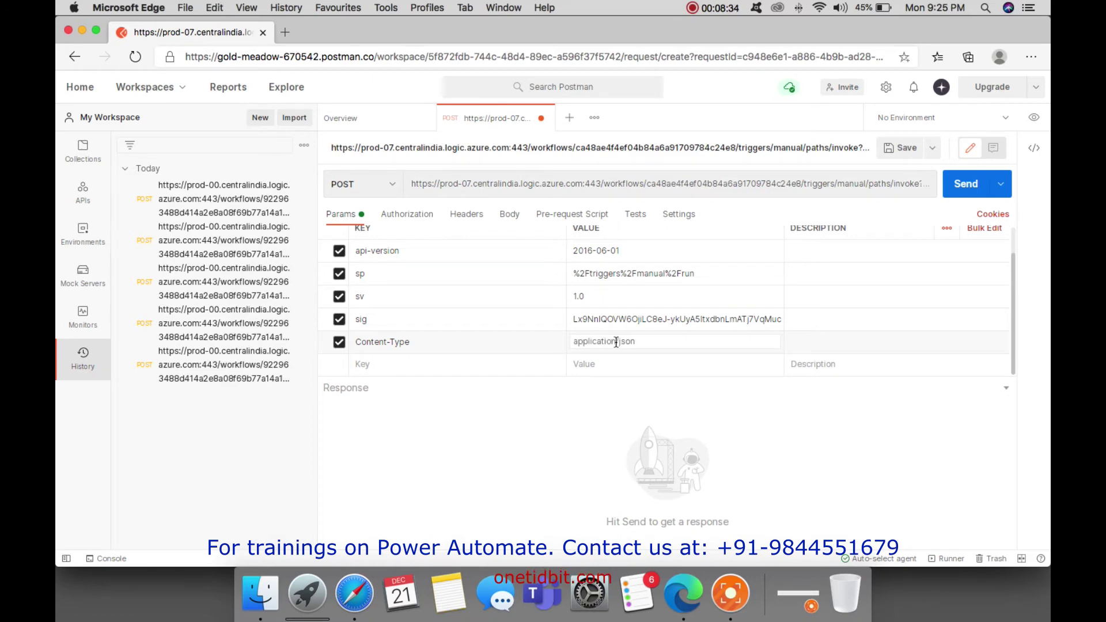
{"action": "left_click", "coordinate": [862, 410]}
{"action": "scroll", "coordinate": [574, 252], "scroll_direction": "up", "scroll_amount": 2}
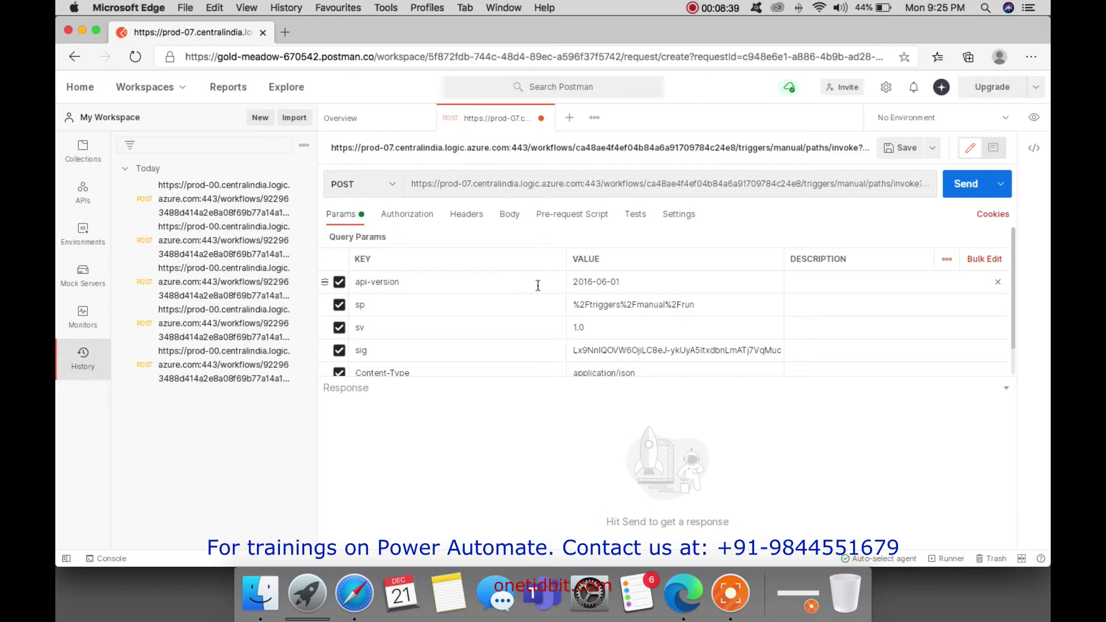
{"action": "left_click", "coordinate": [509, 216]}
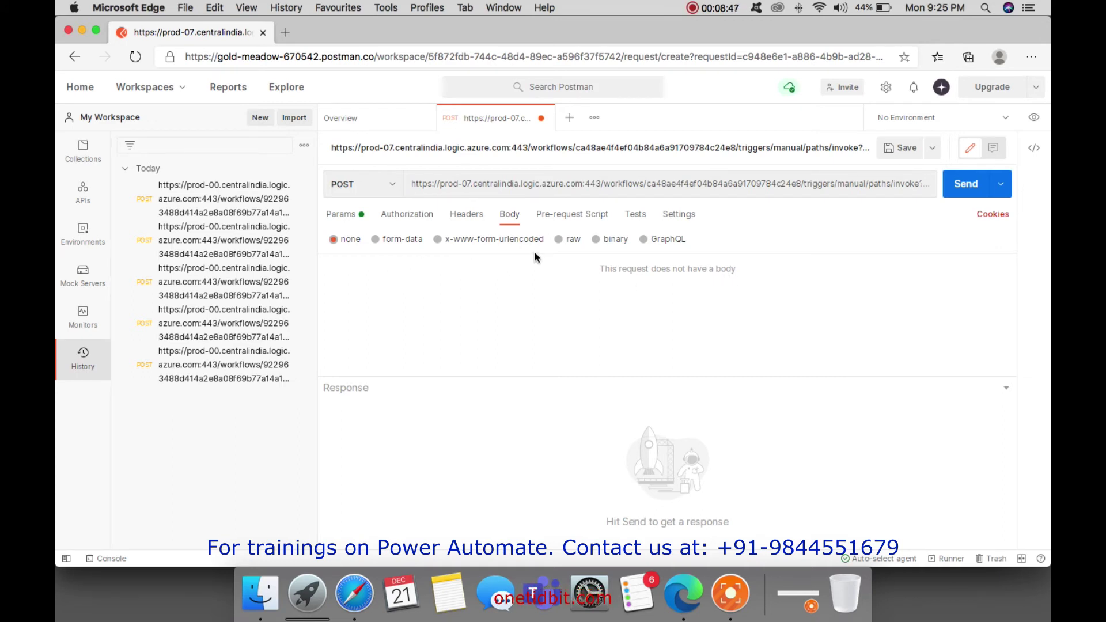
- Choose a raw request body and start it with a bracket and blank lines
{"action": "left_click", "coordinate": [558, 239]}
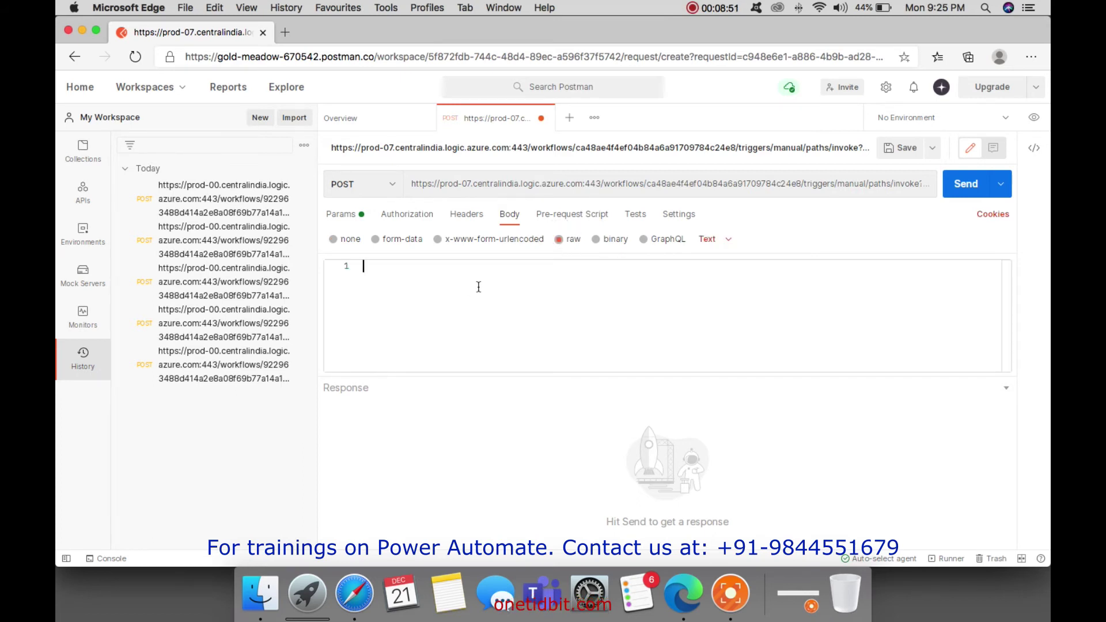
{"action": "key", "text": "Return"}
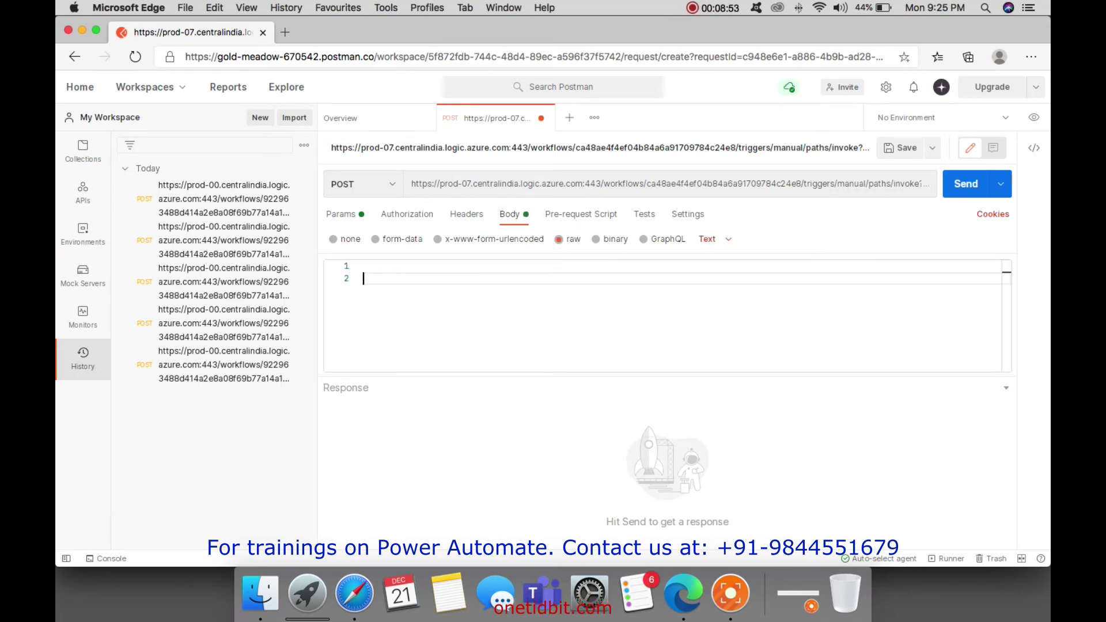
{"action": "type", "text": "["}
{"action": "key", "text": "Return"}
{"action": "key", "text": "Return"}
{"action": "key", "text": "Up"}
{"action": "key", "text": "Up"}
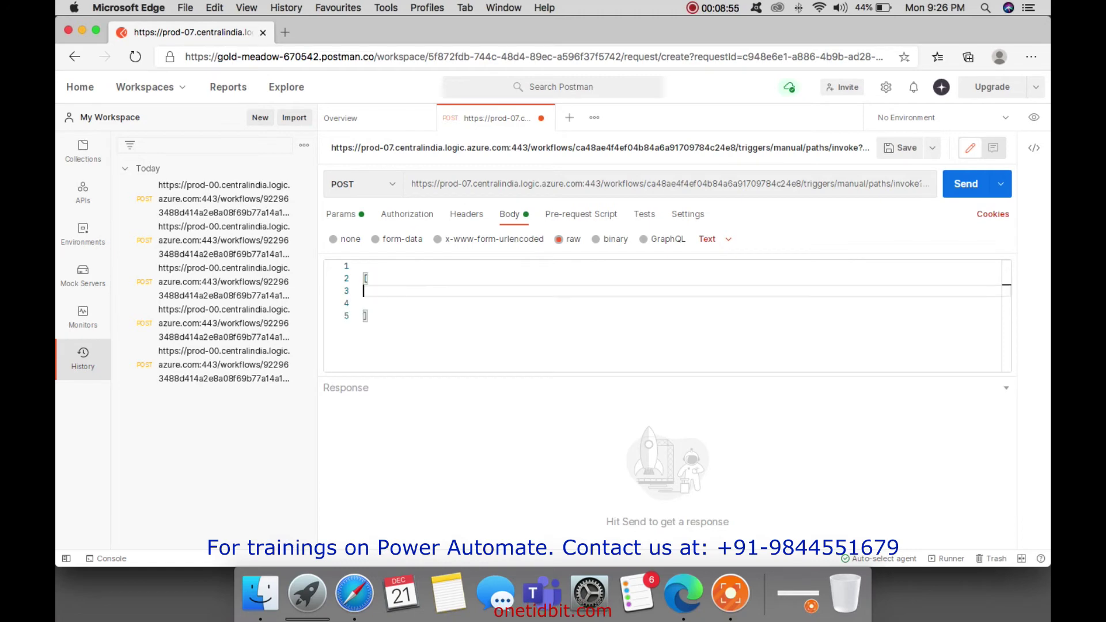
{"action": "key", "text": "Return"}
{"action": "key", "text": "Return"}
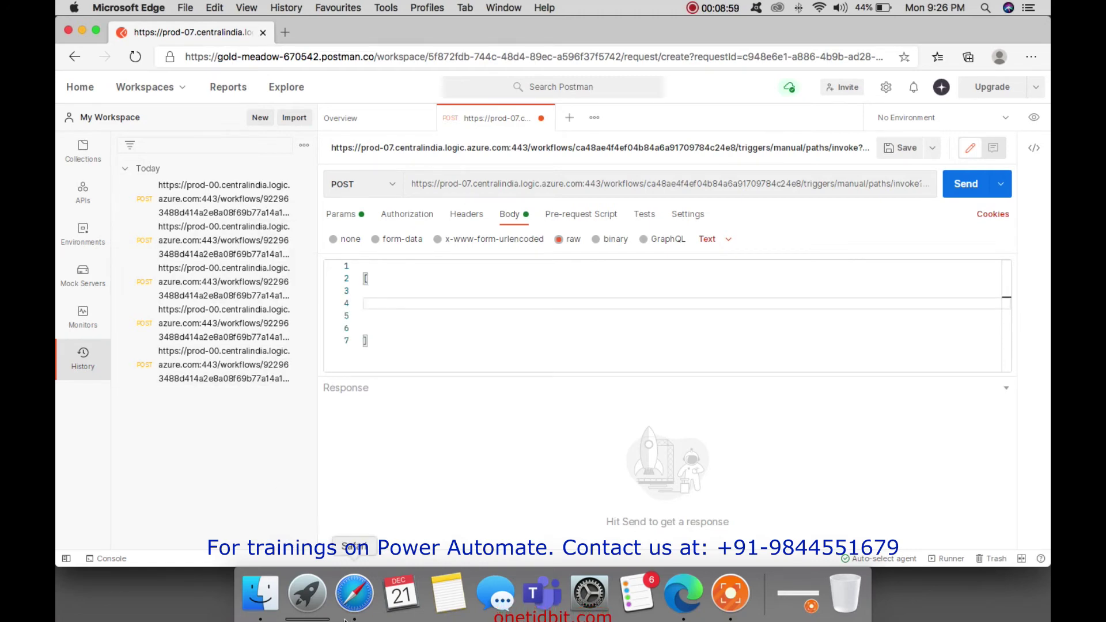
- Fill the body with the schema's "Manager Name" key, the manager's name, and "Skills":"SharePoint"
{"action": "left_click", "coordinate": [354, 593]}
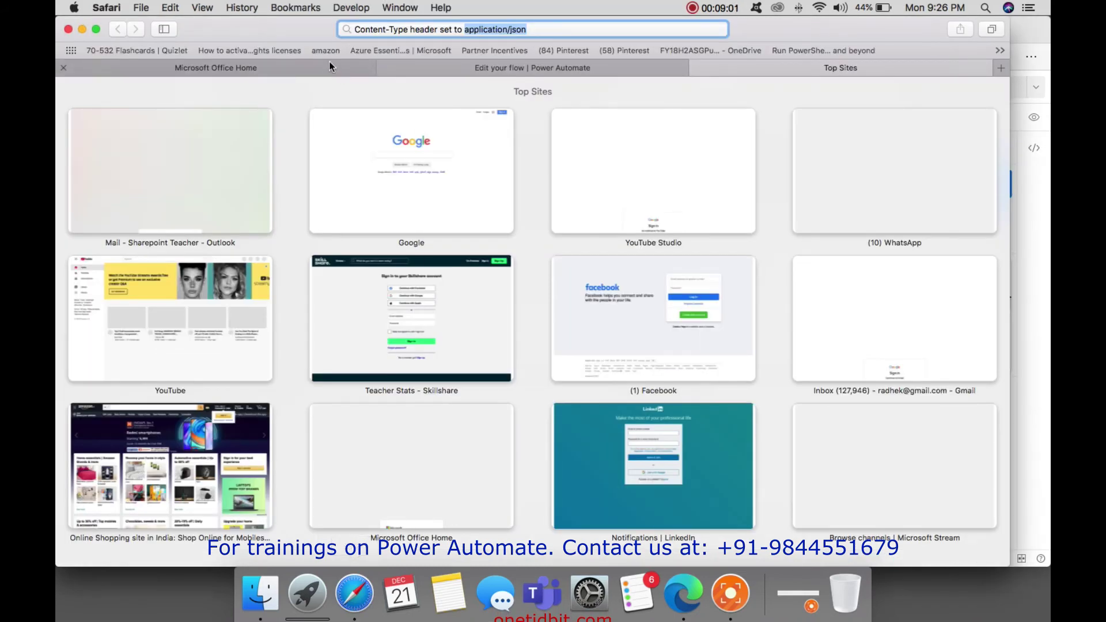
{"action": "left_click", "coordinate": [448, 73]}
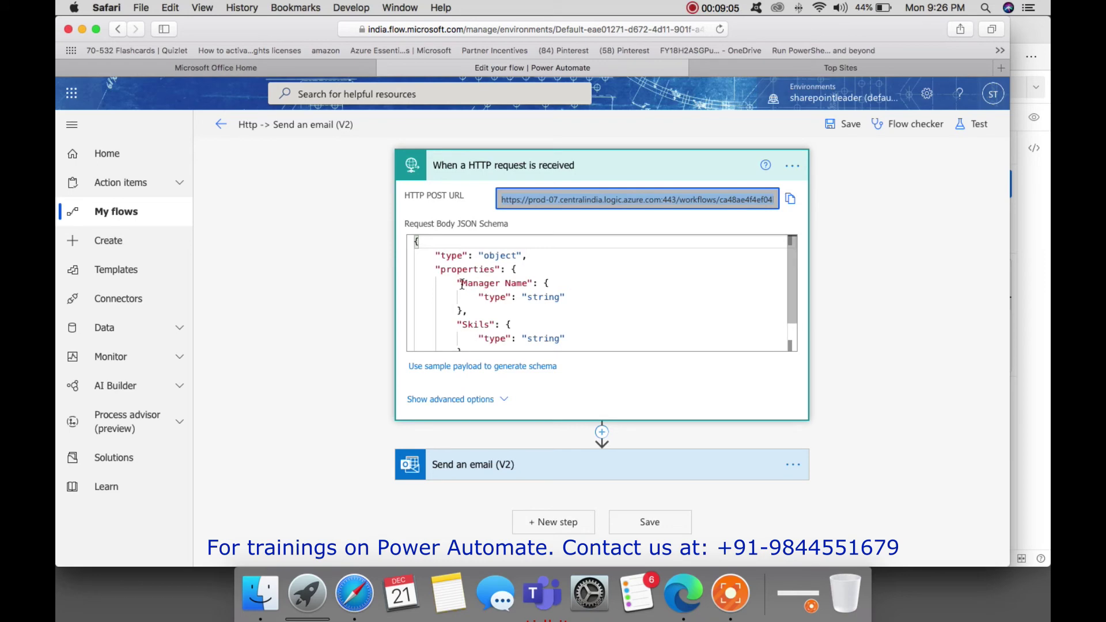
{"action": "left_click_drag", "start_coordinate": [457, 283], "coordinate": [531, 286]}
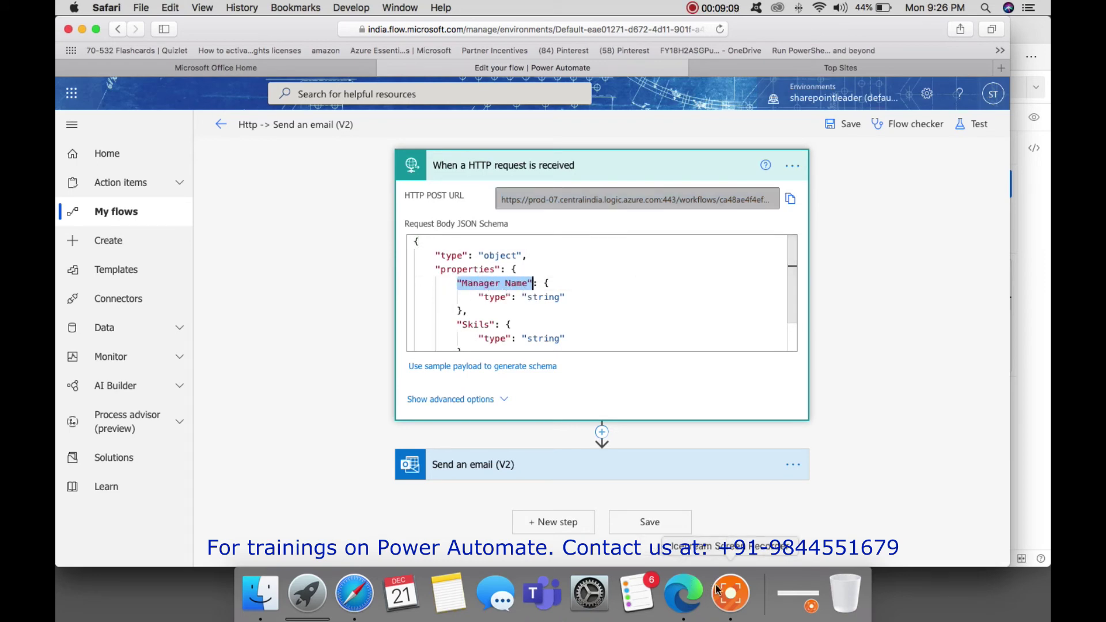
{"action": "left_click", "coordinate": [677, 587]}
{"action": "key", "text": "super+v"}
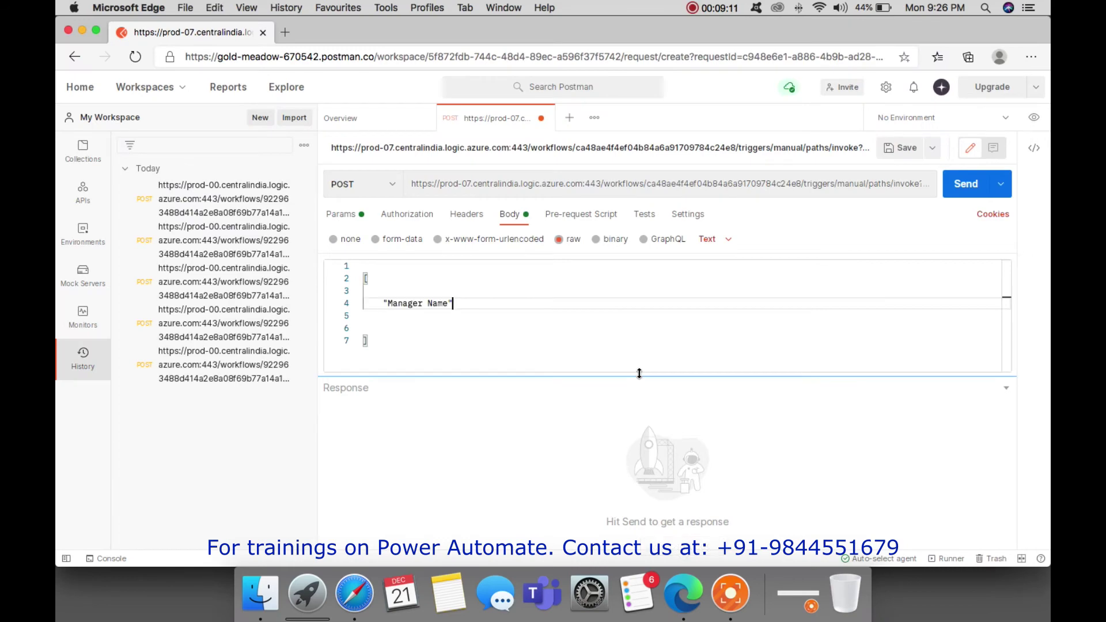
{"action": "type", "text": ":\"Bharath\","}
{"action": "key", "text": "Return"}
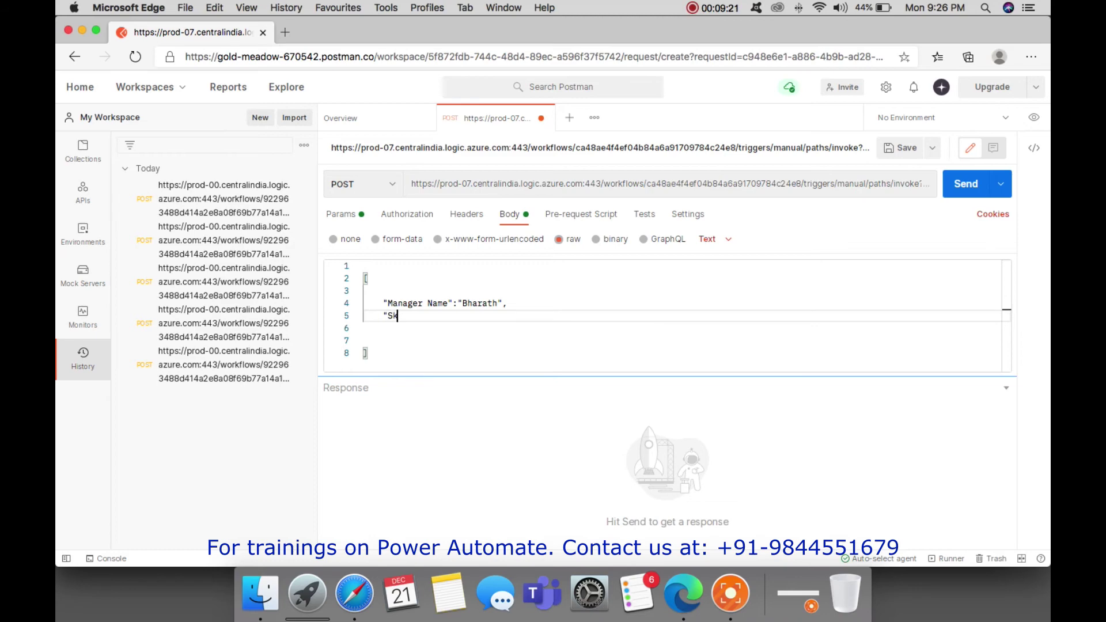
{"action": "type", "text": "\"Skills\":\"SharePoint\""}
- Switch the raw body format from Text to JSON and replace the square brackets with curly braces
{"action": "left_click", "coordinate": [729, 242]}
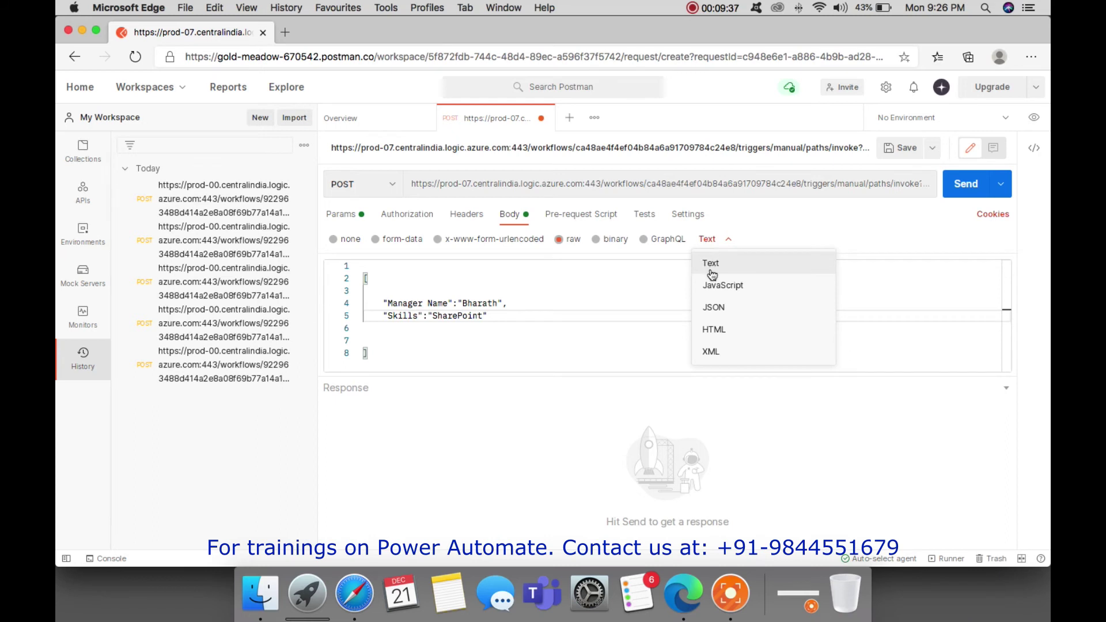
{"action": "left_click", "coordinate": [729, 314]}
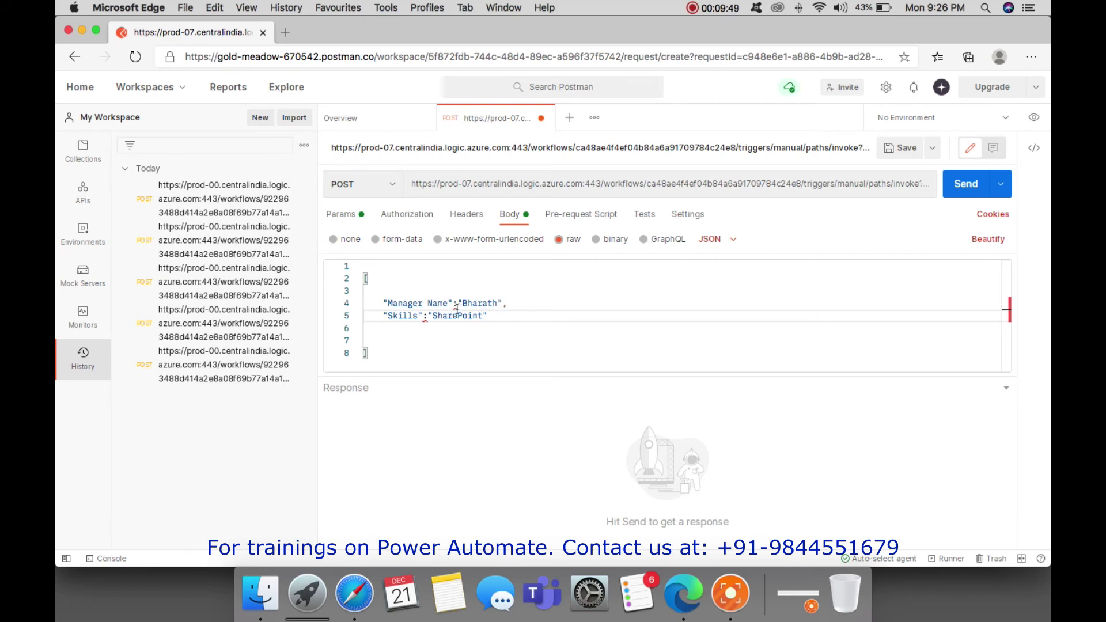
{"action": "mouse_move", "coordinate": [456, 308]}
{"action": "left_click", "coordinate": [433, 356]}
{"action": "left_click", "coordinate": [389, 280]}
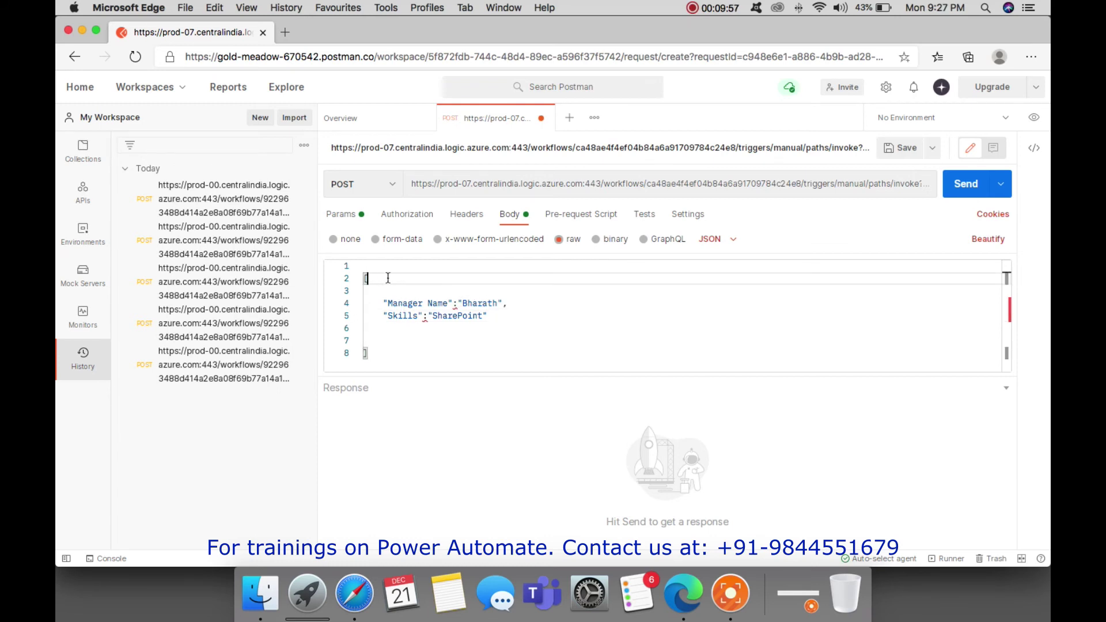
{"action": "key", "text": "BackSpace"}
{"action": "type", "text": "{"}
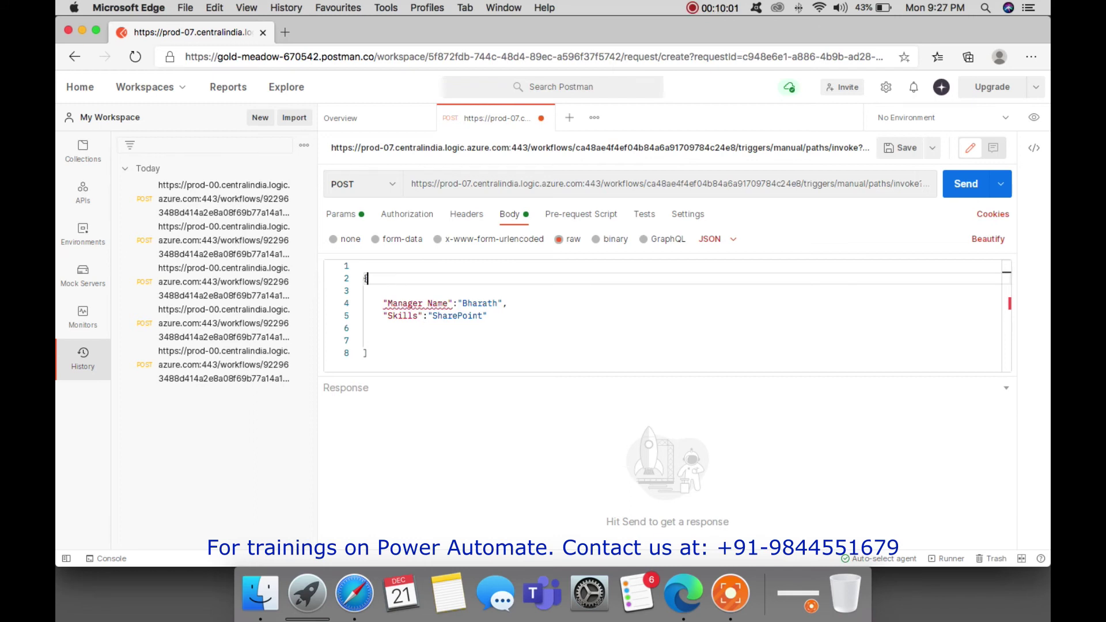
{"action": "left_click", "coordinate": [368, 353]}
{"action": "key", "text": "BackSpace"}
{"action": "type", "text": "}"}
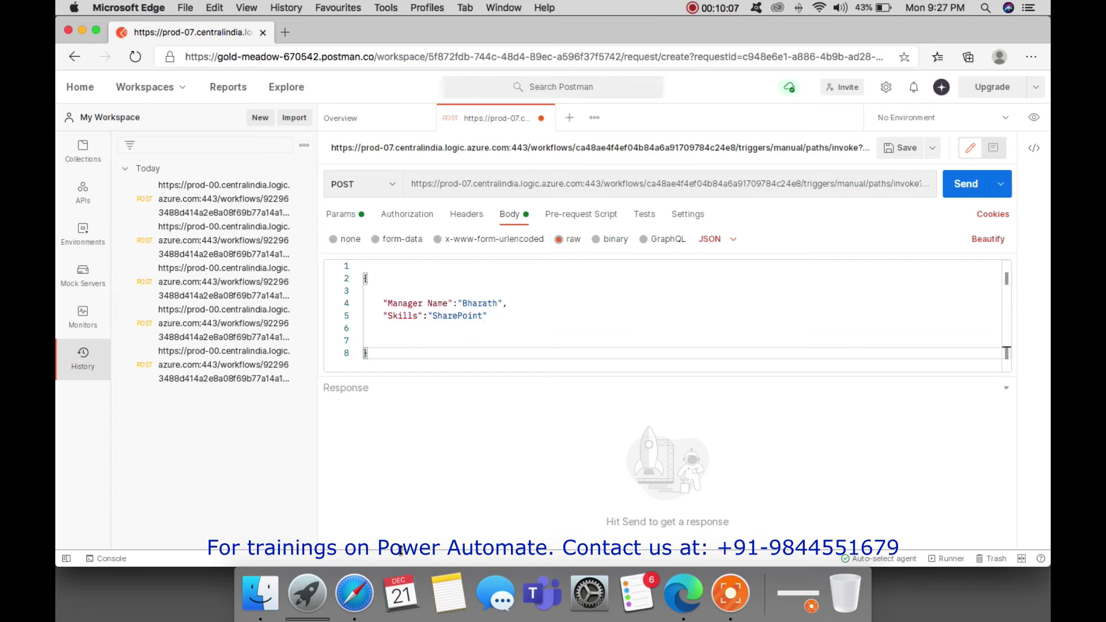
{"action": "left_click", "coordinate": [357, 583]}
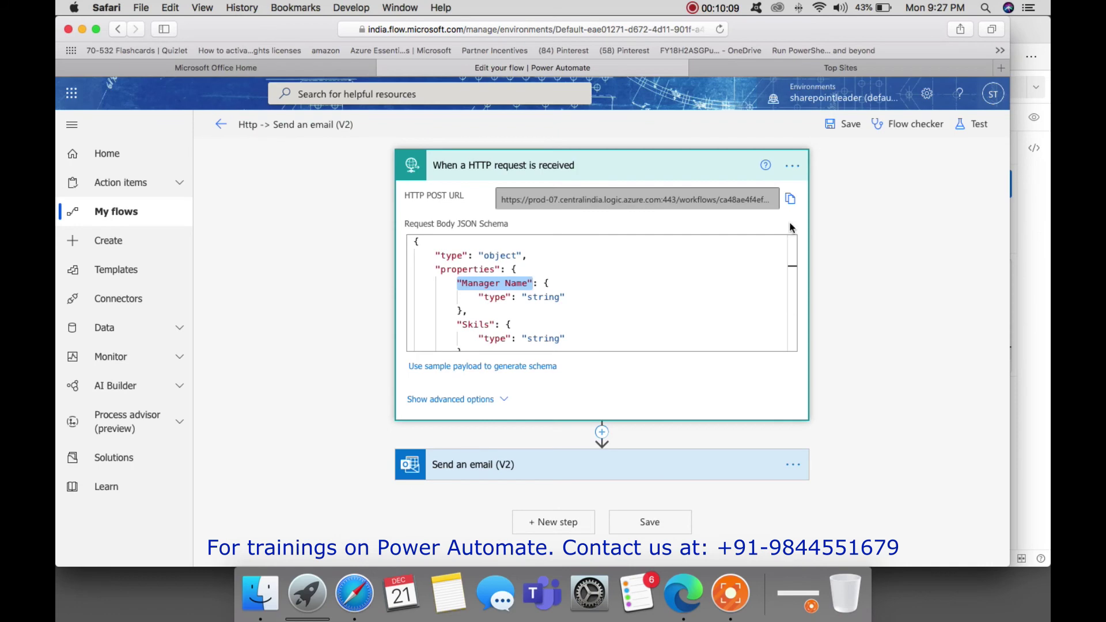
- Run a manual test of the flow so it waits for the HTTP trigger
{"action": "left_click", "coordinate": [979, 125]}
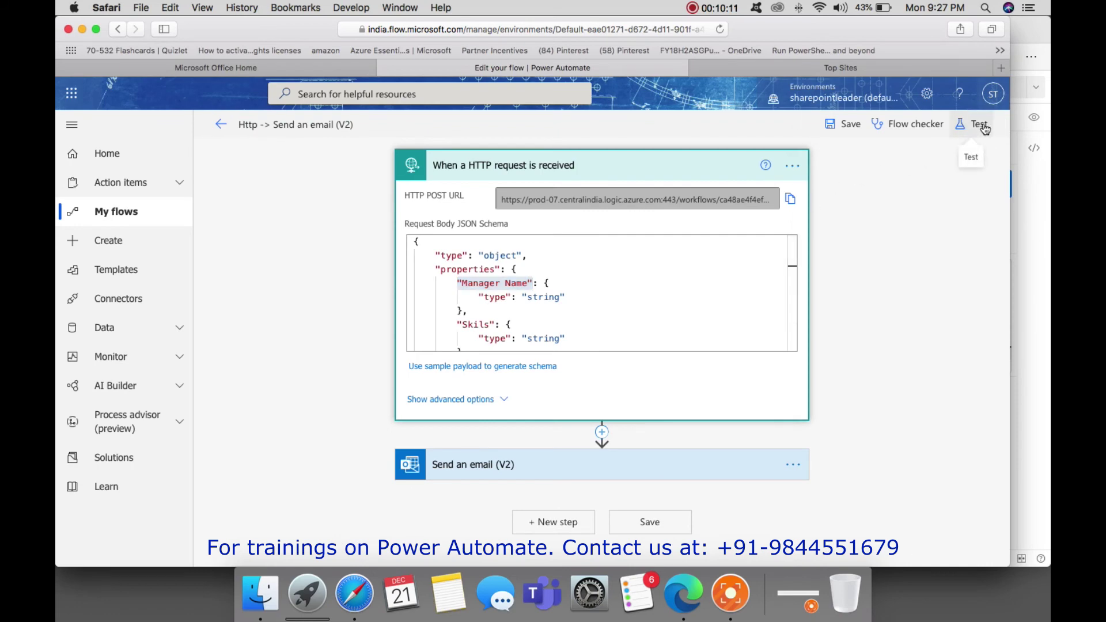
{"action": "left_click", "coordinate": [836, 157]}
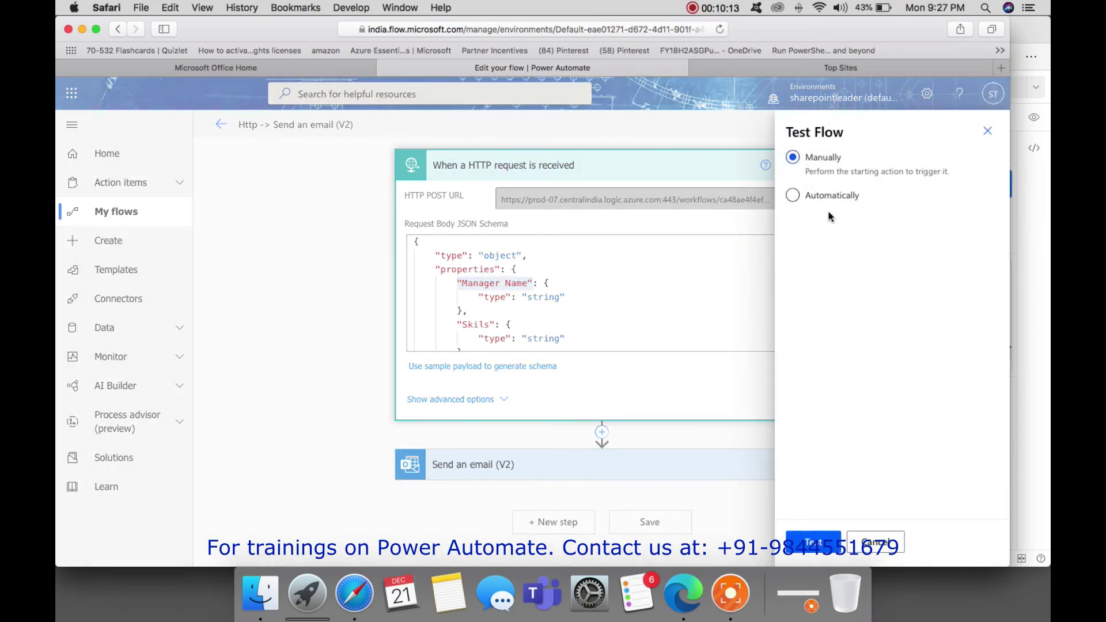
{"action": "left_click", "coordinate": [826, 544]}
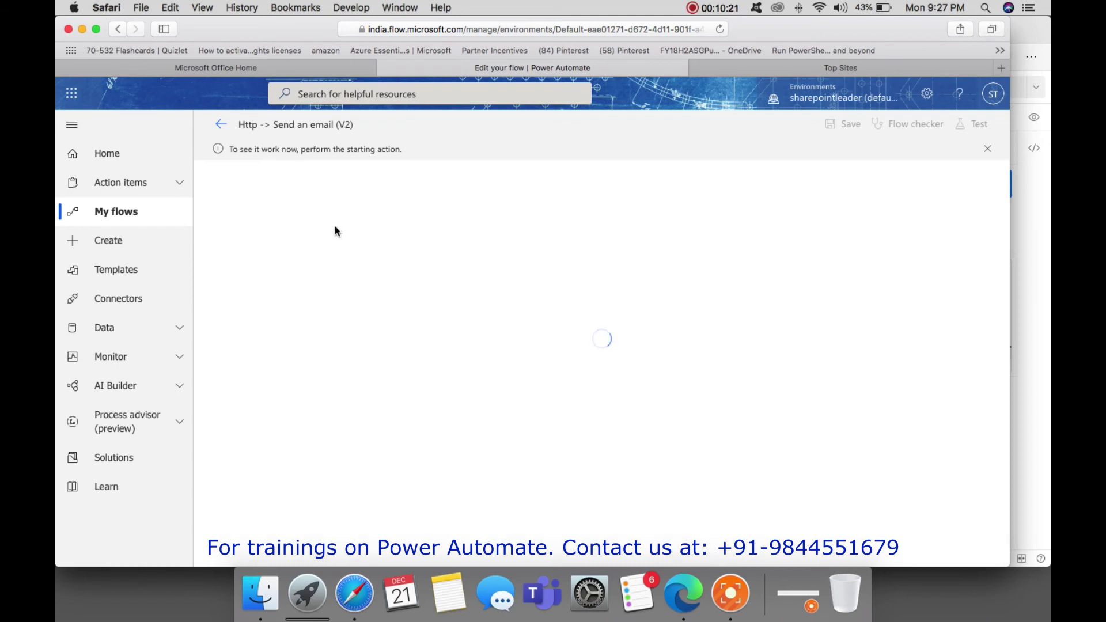
- Send the POST request from Postman, get 202 Accepted, and view the successful flow run
{"action": "left_click", "coordinate": [692, 586]}
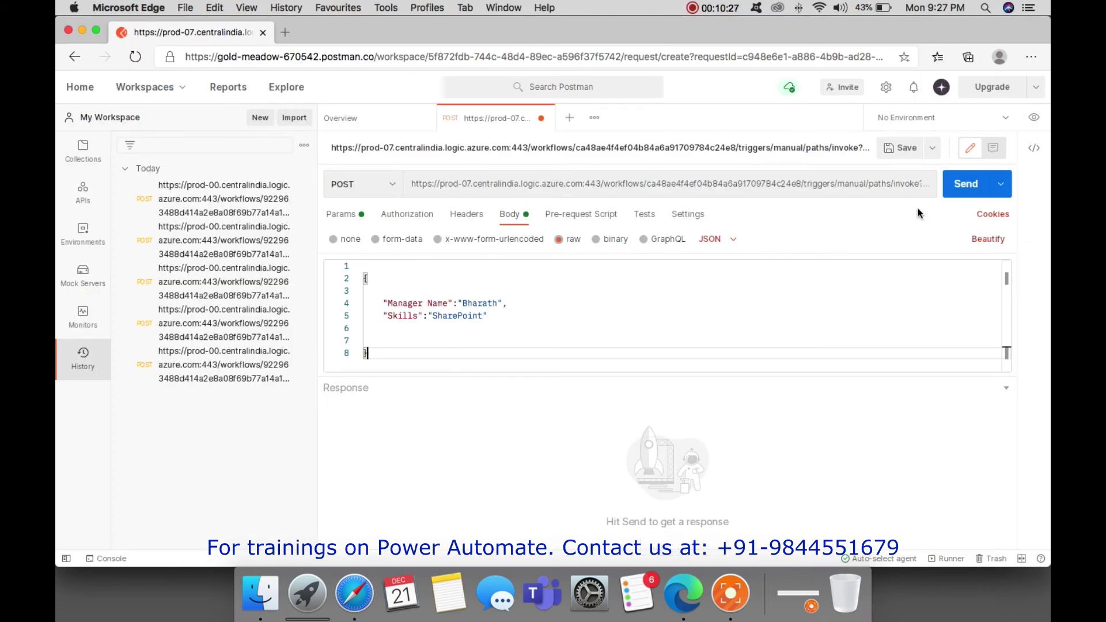
{"action": "left_click", "coordinate": [965, 185]}
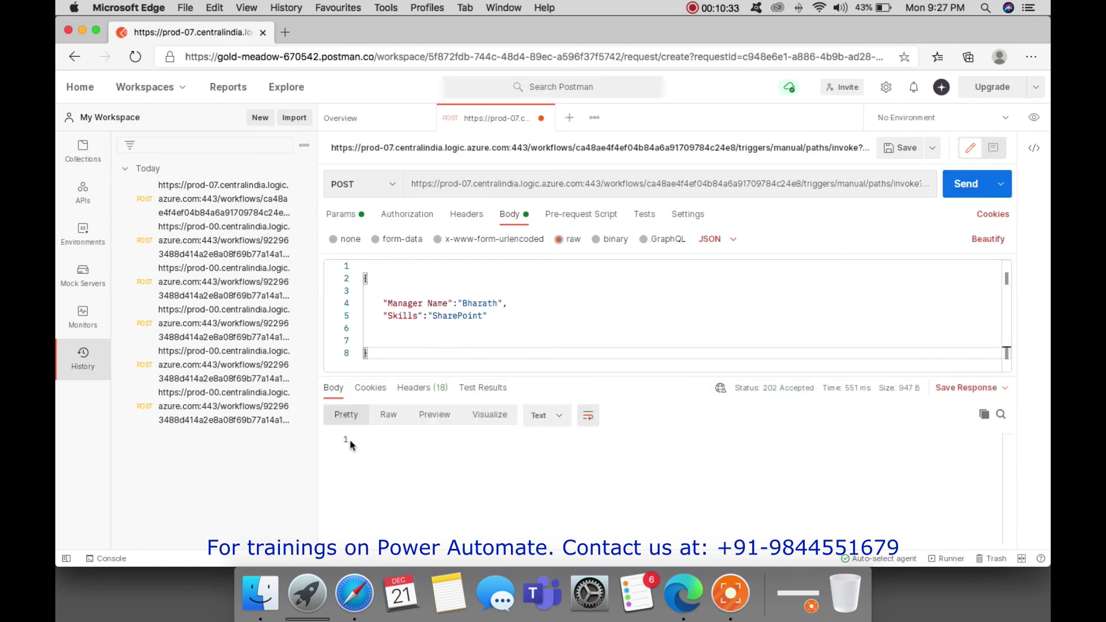
{"action": "left_click", "coordinate": [356, 592]}
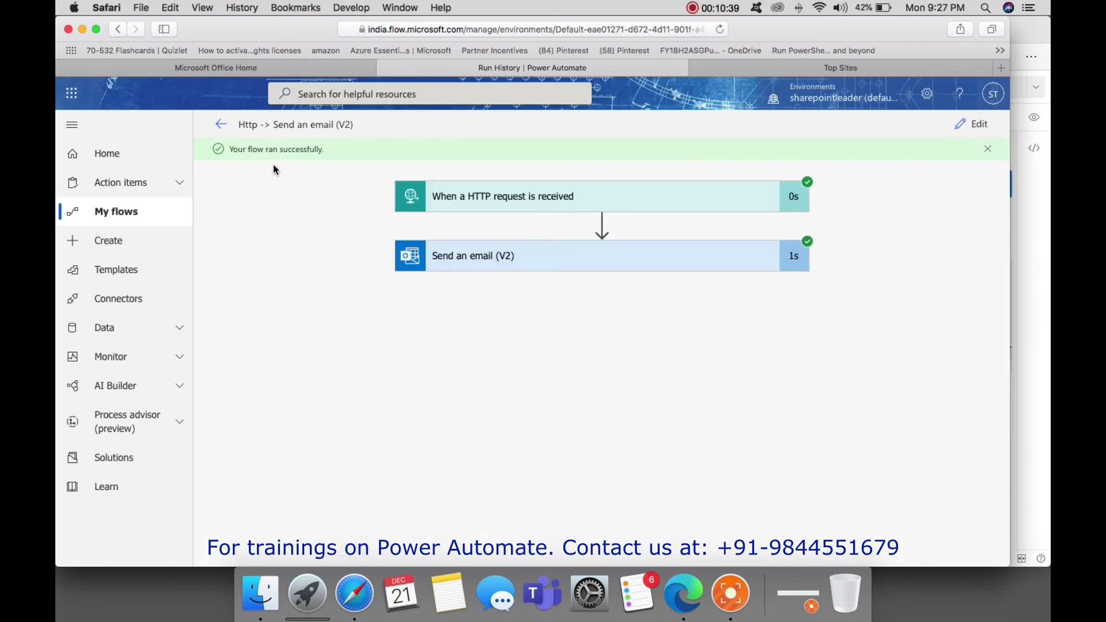
- Inspect the trigger outputs and the Send an email inputs, where the Skill line is empty
{"action": "left_click", "coordinate": [576, 197]}
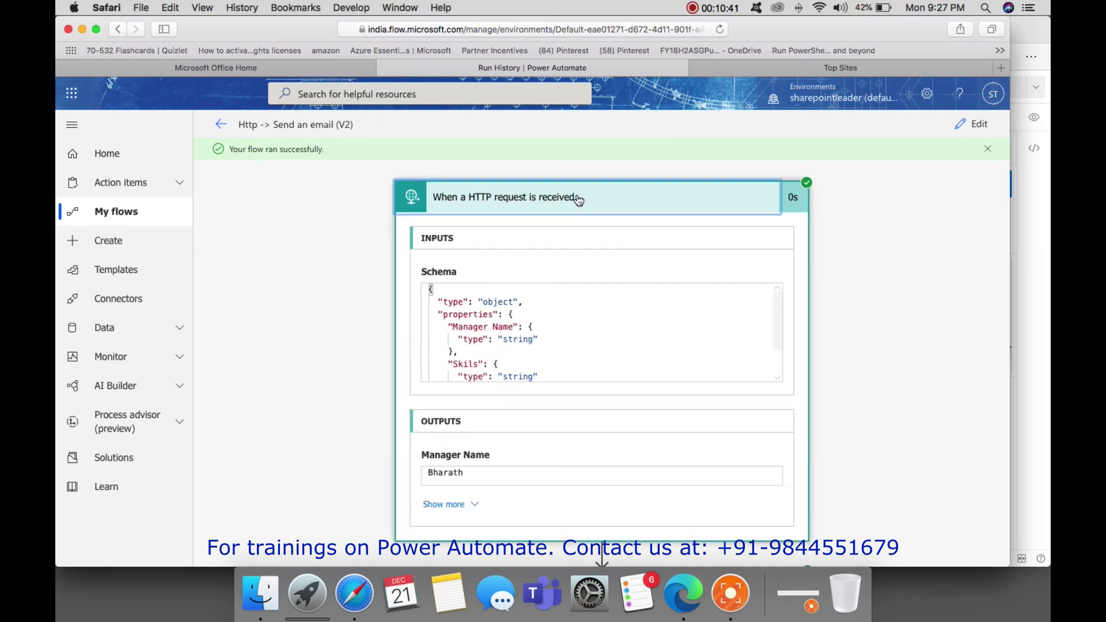
{"action": "scroll", "coordinate": [369, 332], "scroll_direction": "down", "scroll_amount": 3}
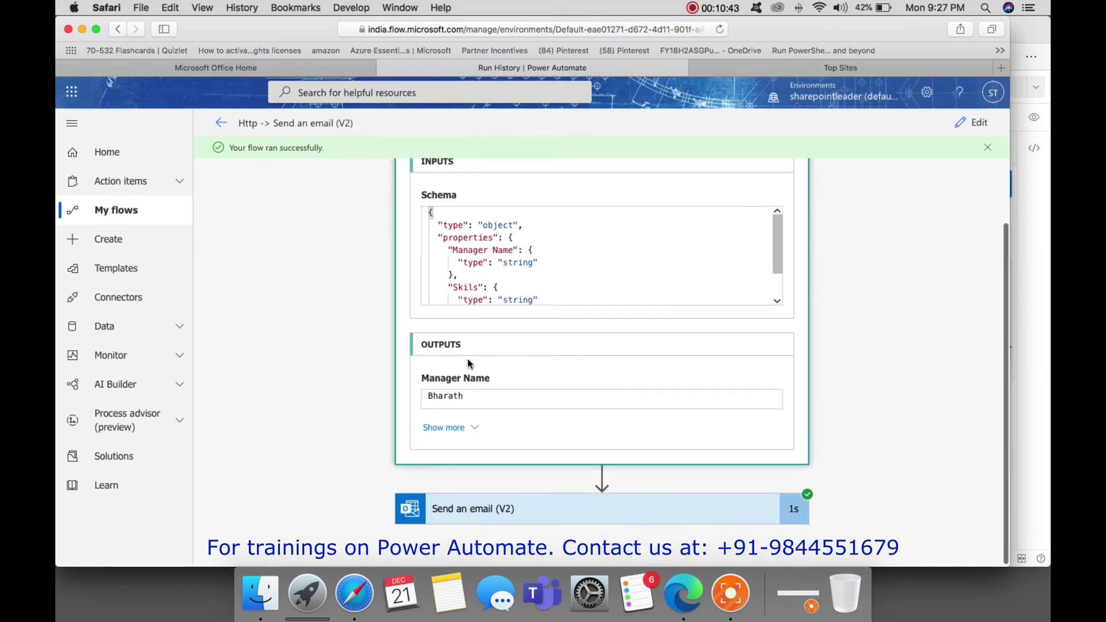
{"action": "left_click", "coordinate": [478, 430]}
{"action": "scroll", "coordinate": [501, 409], "scroll_direction": "down", "scroll_amount": 1}
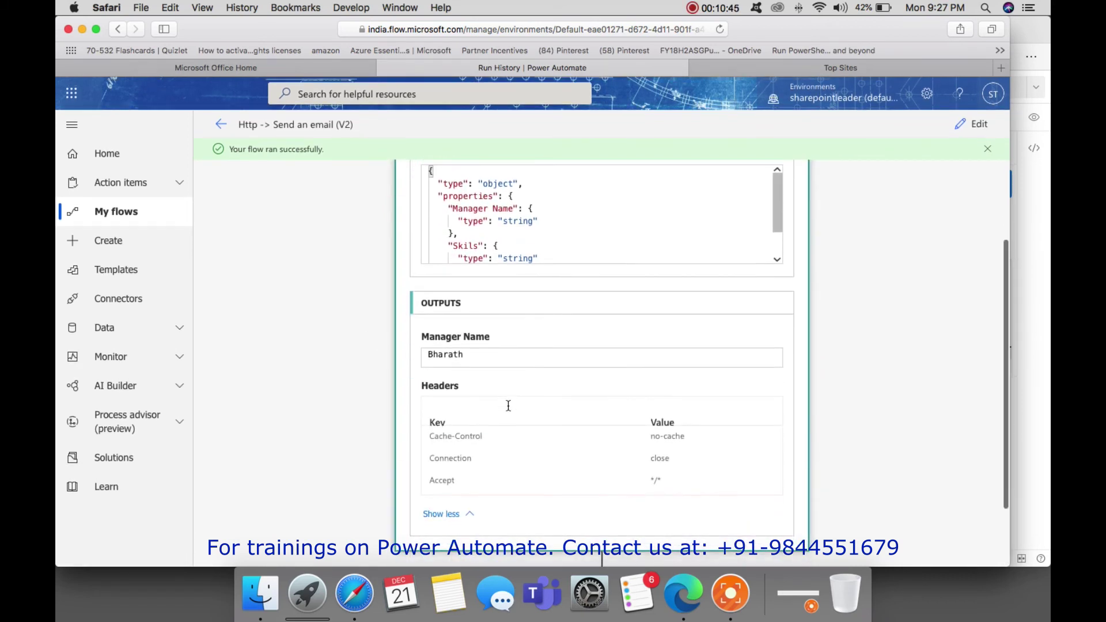
{"action": "scroll", "coordinate": [507, 406], "scroll_direction": "down", "scroll_amount": 5}
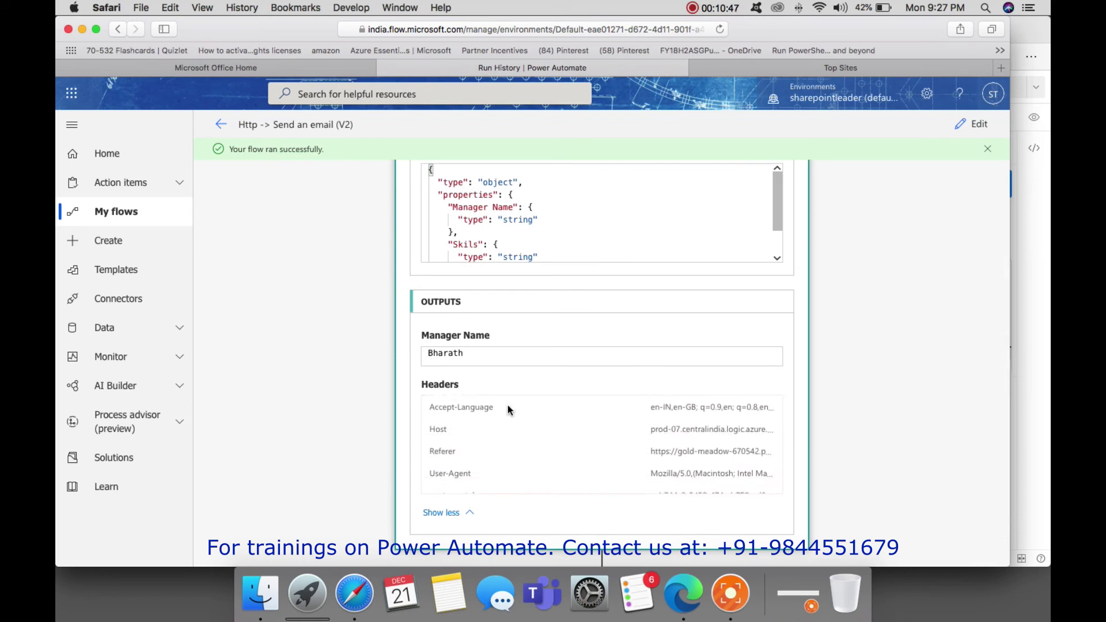
{"action": "scroll", "coordinate": [506, 405], "scroll_direction": "down", "scroll_amount": 5}
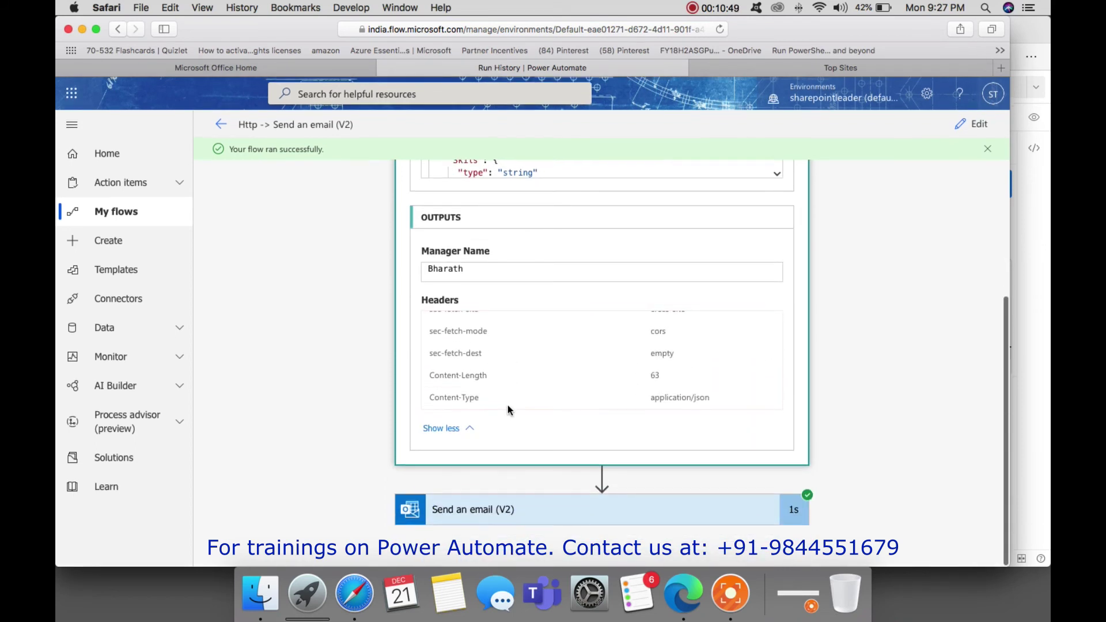
{"action": "left_click", "coordinate": [683, 518]}
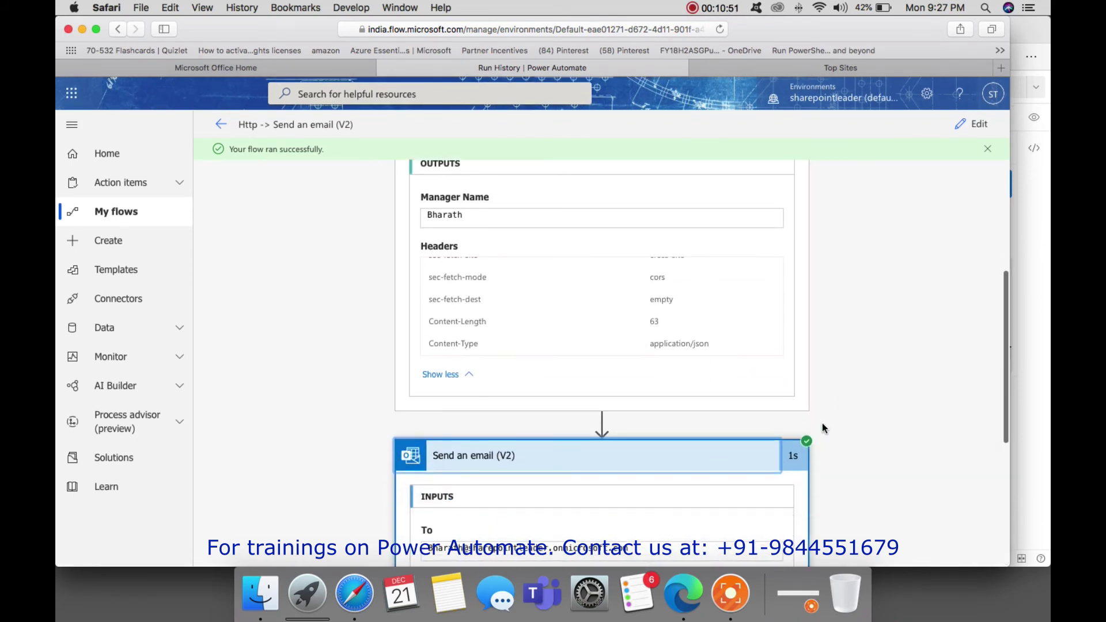
{"action": "scroll", "coordinate": [822, 427], "scroll_direction": "down", "scroll_amount": 2}
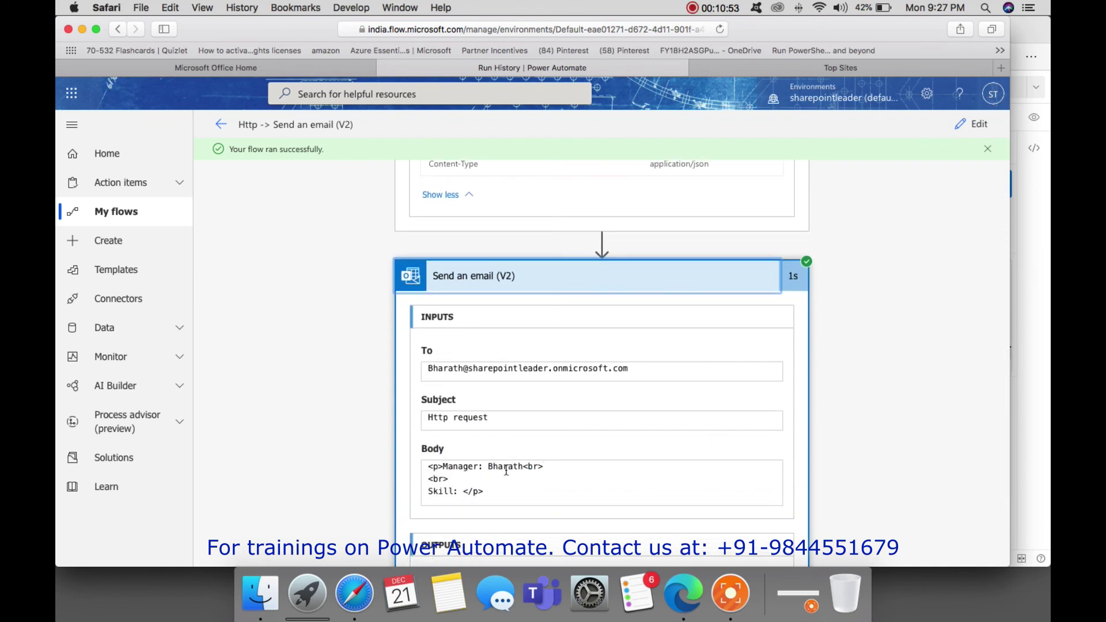
{"action": "scroll", "coordinate": [506, 466], "scroll_direction": "down", "scroll_amount": 1}
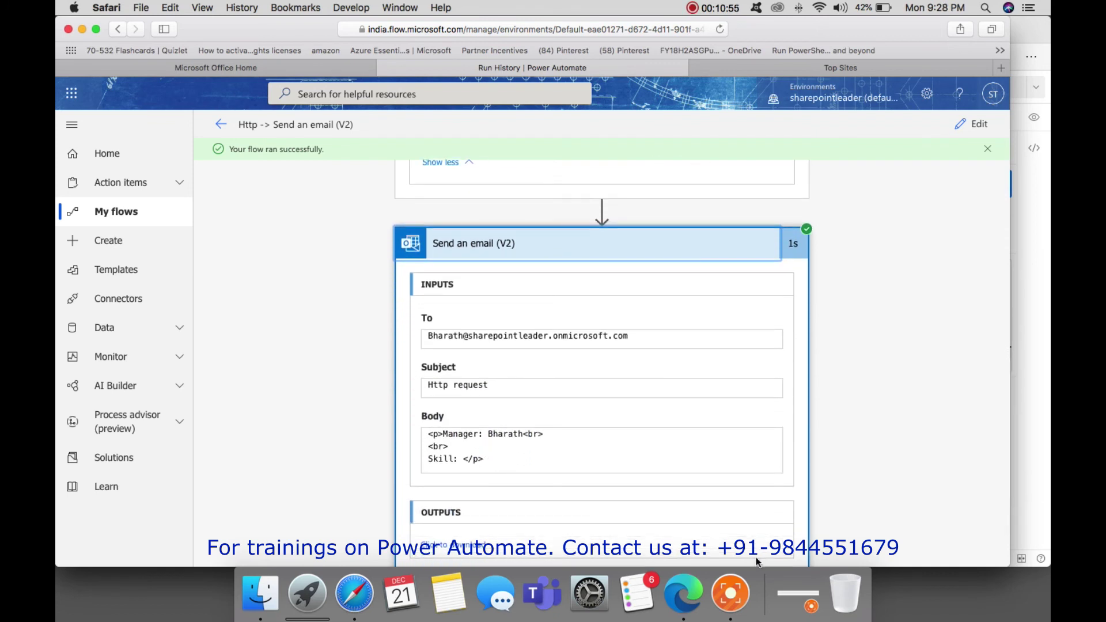
- Compare against the Postman request, then go to the Office 365 home page
{"action": "left_click", "coordinate": [692, 582]}
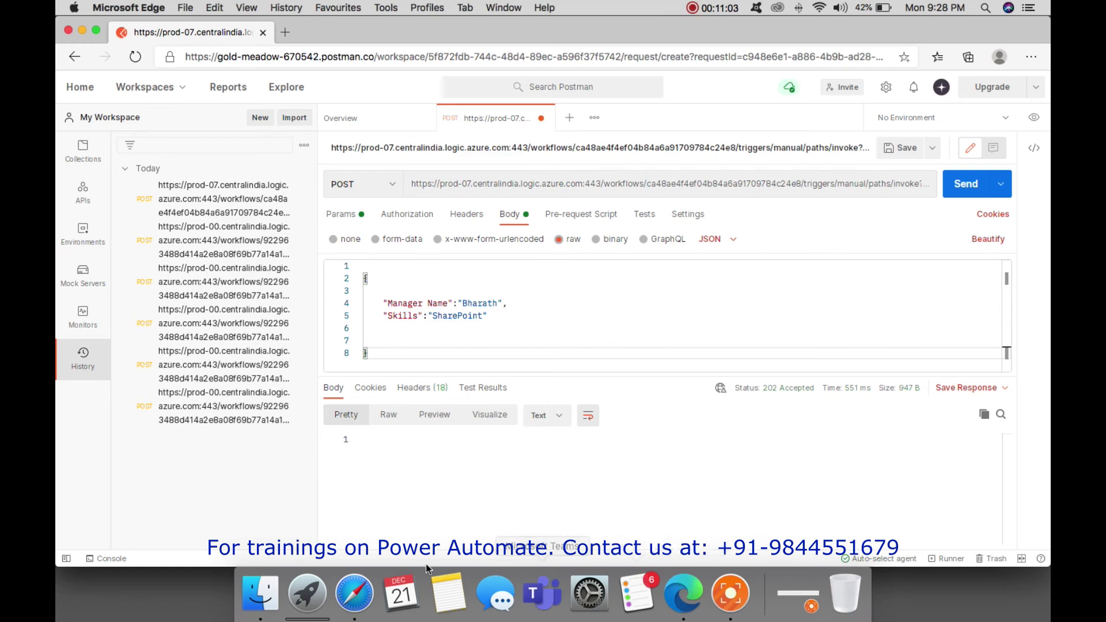
{"action": "left_click", "coordinate": [348, 579]}
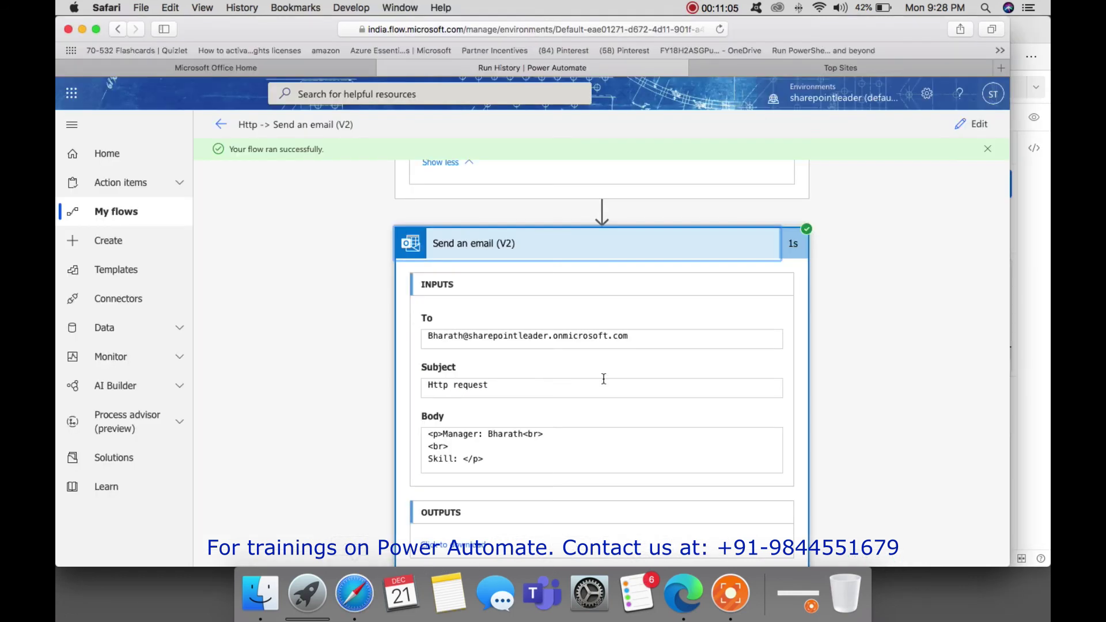
{"action": "scroll", "coordinate": [562, 346], "scroll_direction": "up", "scroll_amount": 5}
{"action": "scroll", "coordinate": [562, 346], "scroll_direction": "down", "scroll_amount": 7}
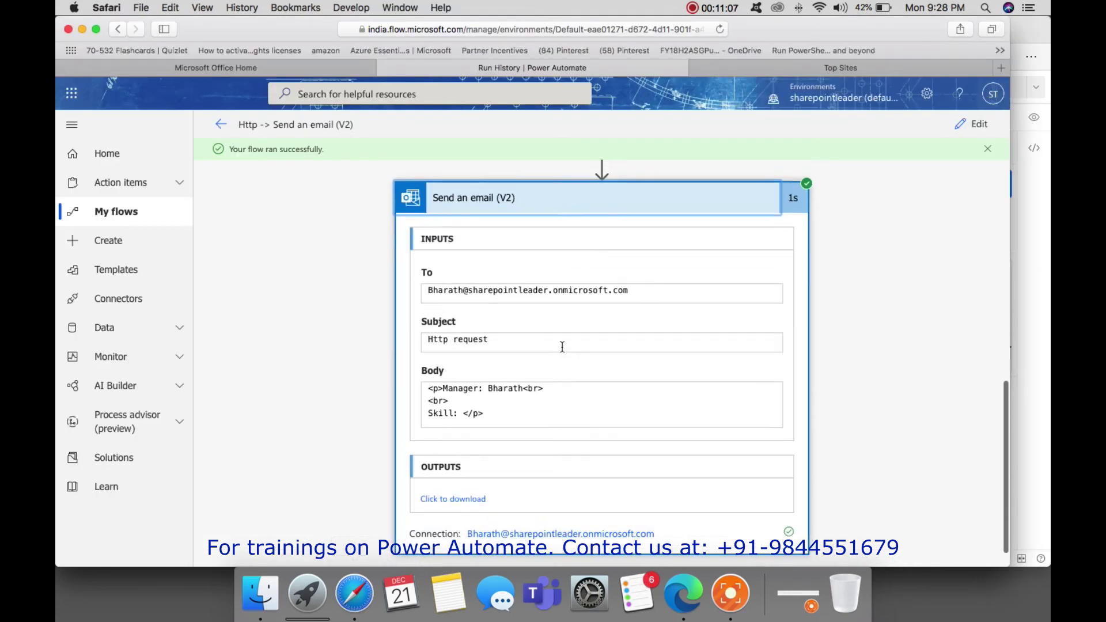
{"action": "scroll", "coordinate": [562, 350], "scroll_direction": "up", "scroll_amount": 2}
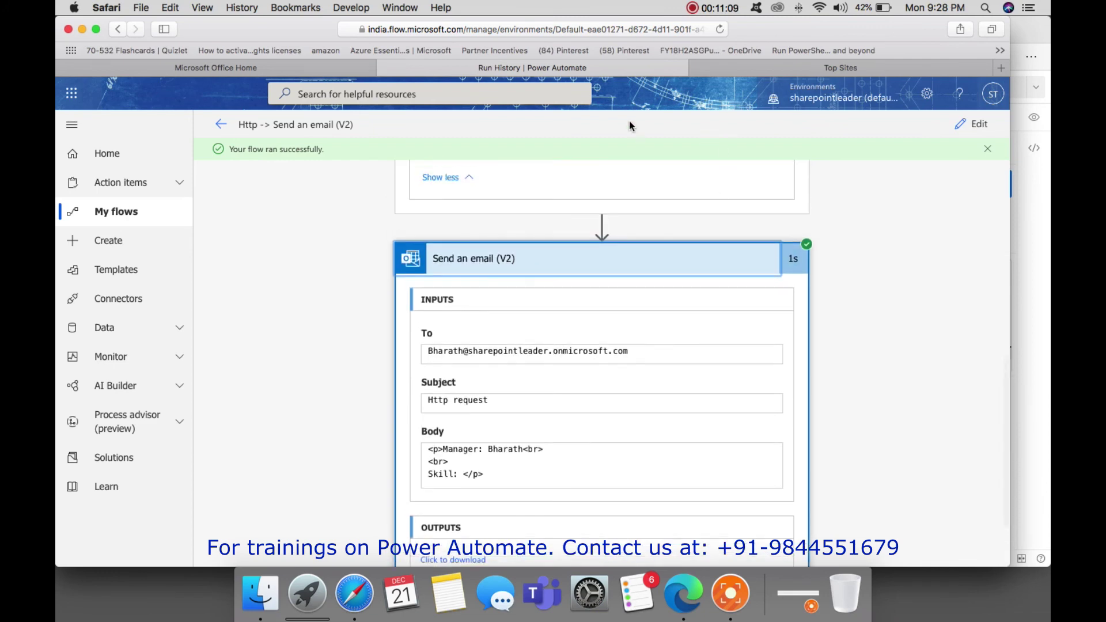
{"action": "left_click", "coordinate": [188, 68]}
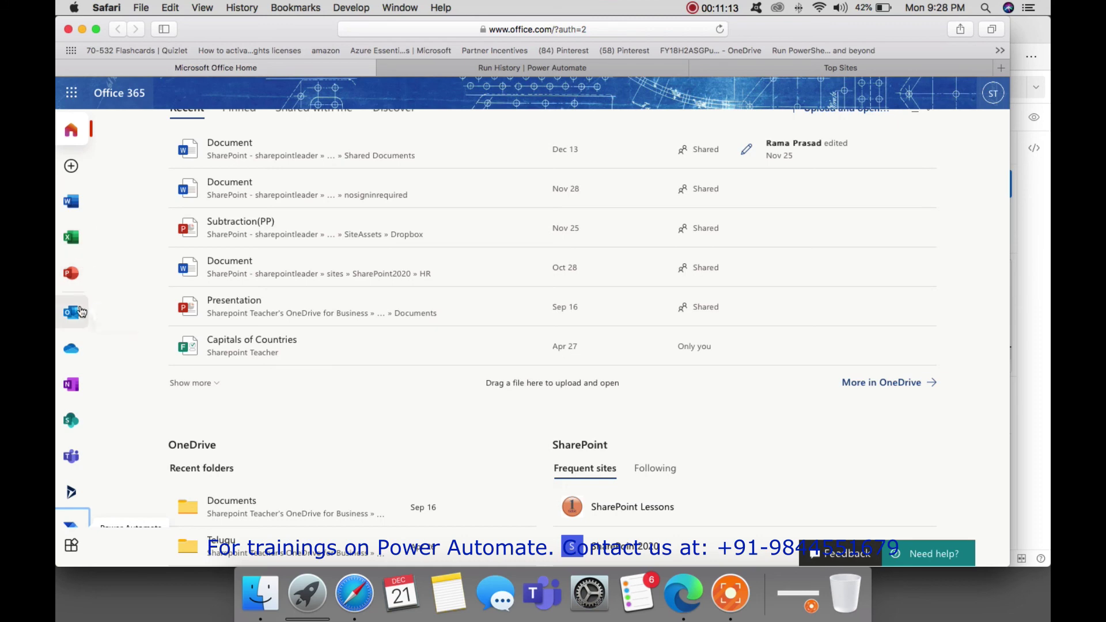
- Open the newest 'Http request' email in Outlook, showing the manager's name but a blank Skill line
{"action": "scroll", "coordinate": [81, 311], "scroll_direction": "down", "scroll_amount": 1}
{"action": "left_click", "coordinate": [83, 314]}
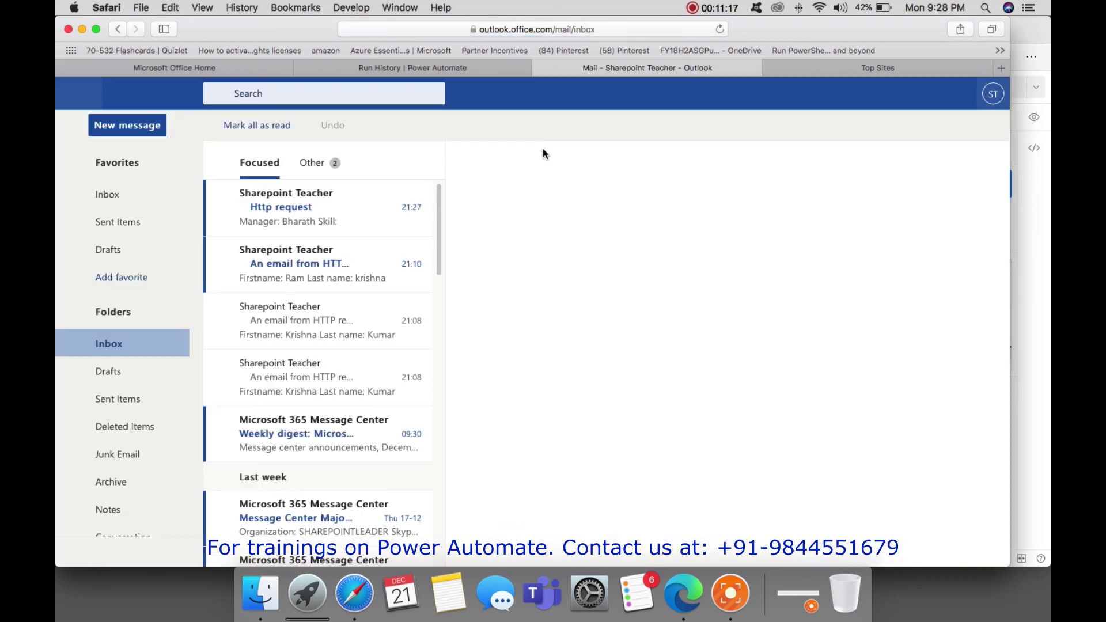
{"action": "left_click", "coordinate": [299, 211]}
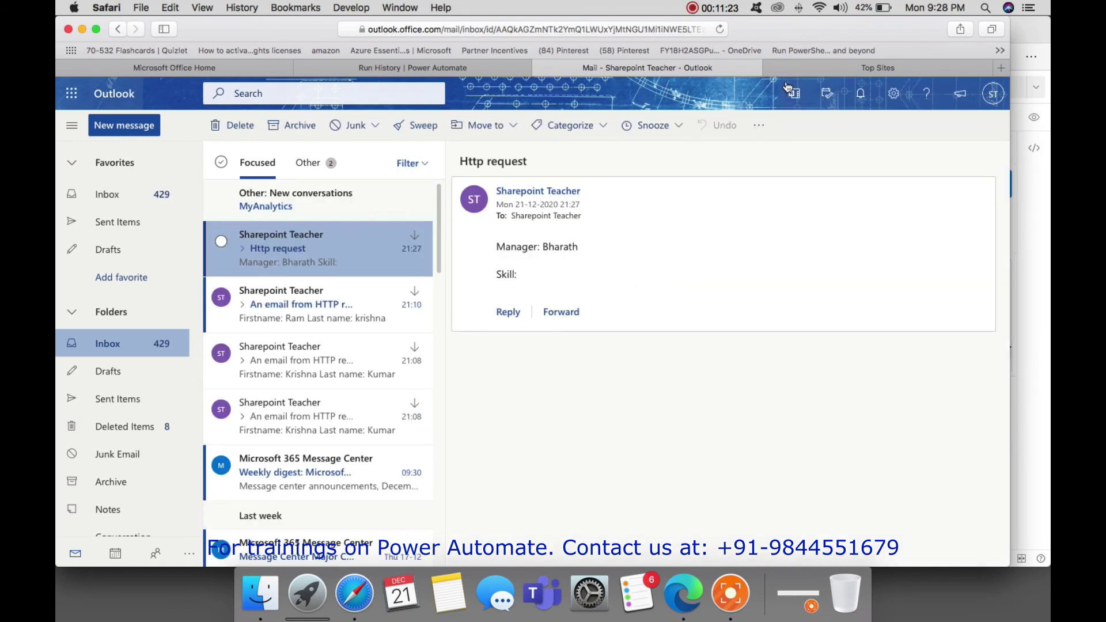
{"action": "left_click", "coordinate": [472, 70]}
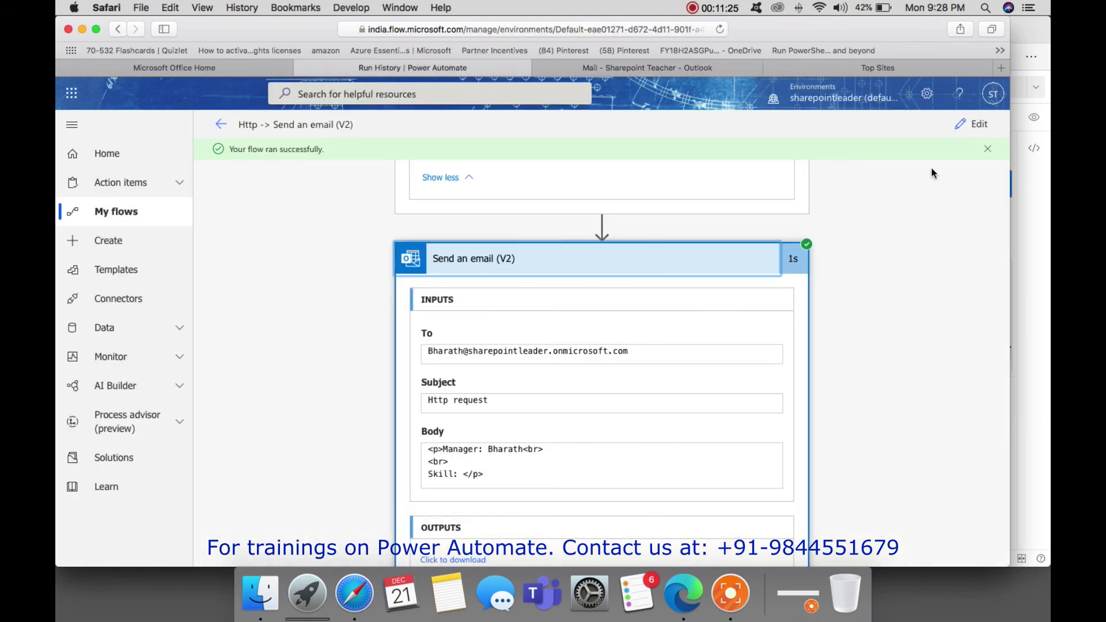
- Check that the flow's JSON schema and Send an email (V2) body both use the key 'Skils'
{"action": "left_click", "coordinate": [977, 124]}
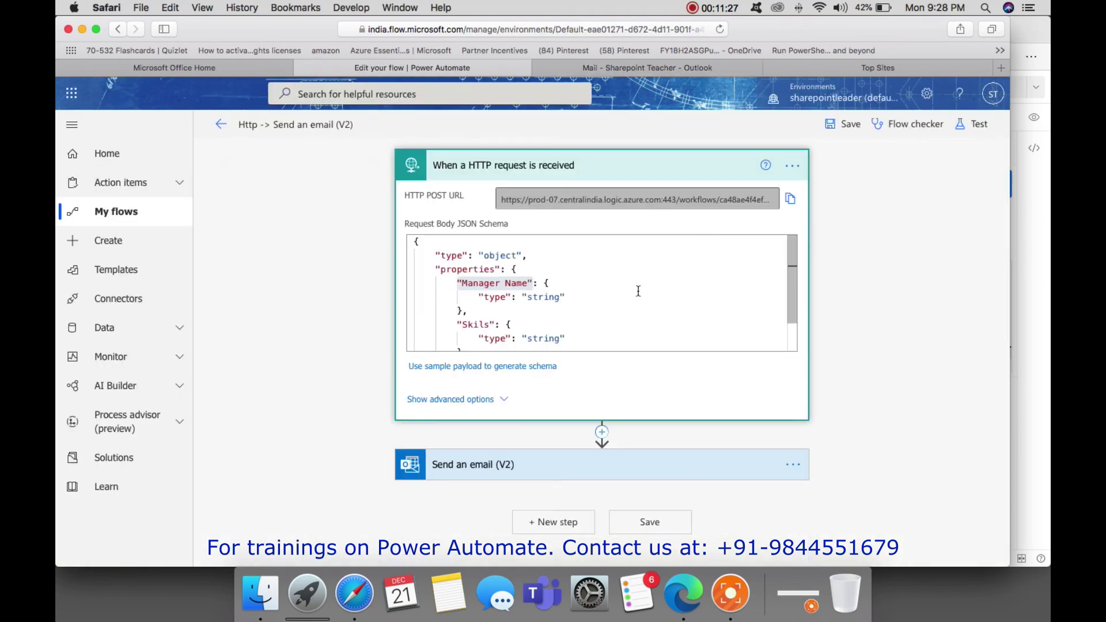
{"action": "scroll", "coordinate": [615, 288], "scroll_direction": "down", "scroll_amount": 2}
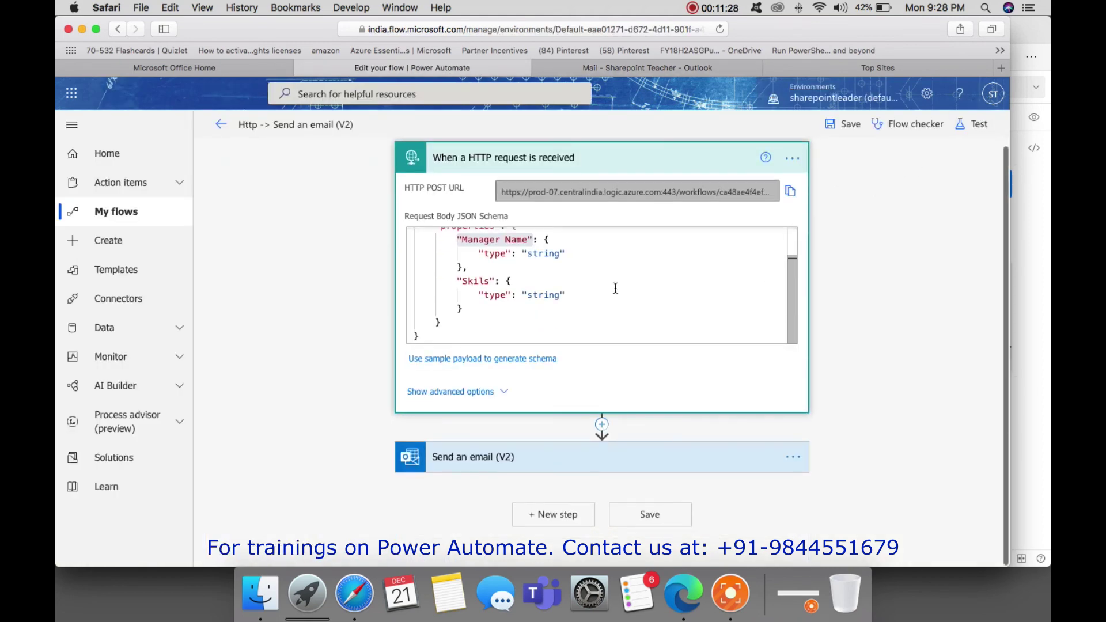
{"action": "left_click", "coordinate": [691, 460]}
{"action": "scroll", "coordinate": [668, 351], "scroll_direction": "down", "scroll_amount": 3}
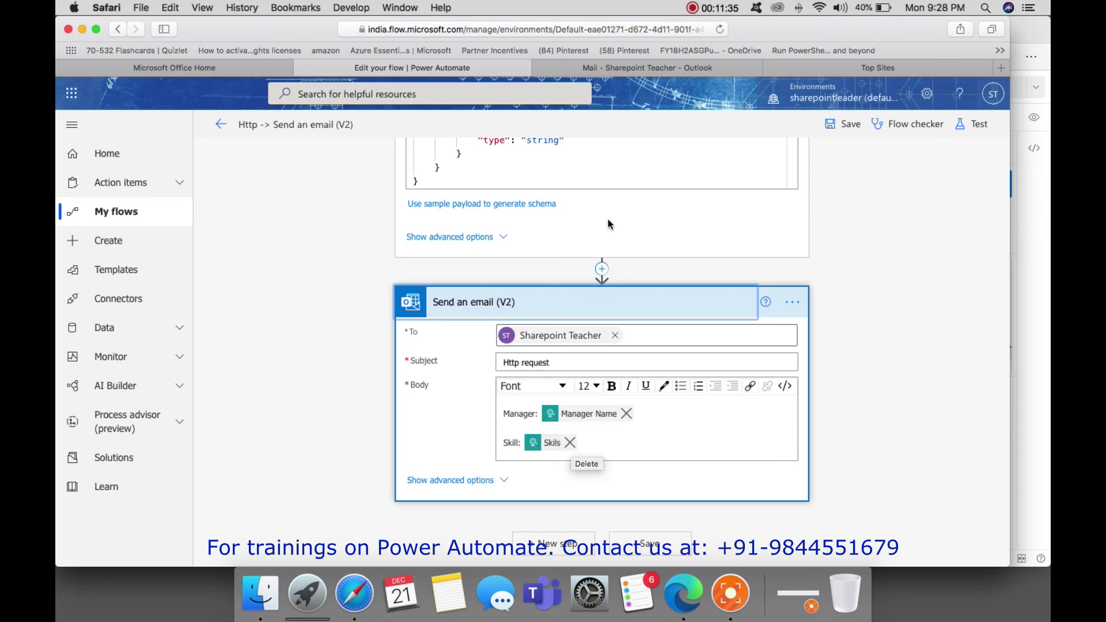
{"action": "scroll", "coordinate": [607, 218], "scroll_direction": "up", "scroll_amount": 2}
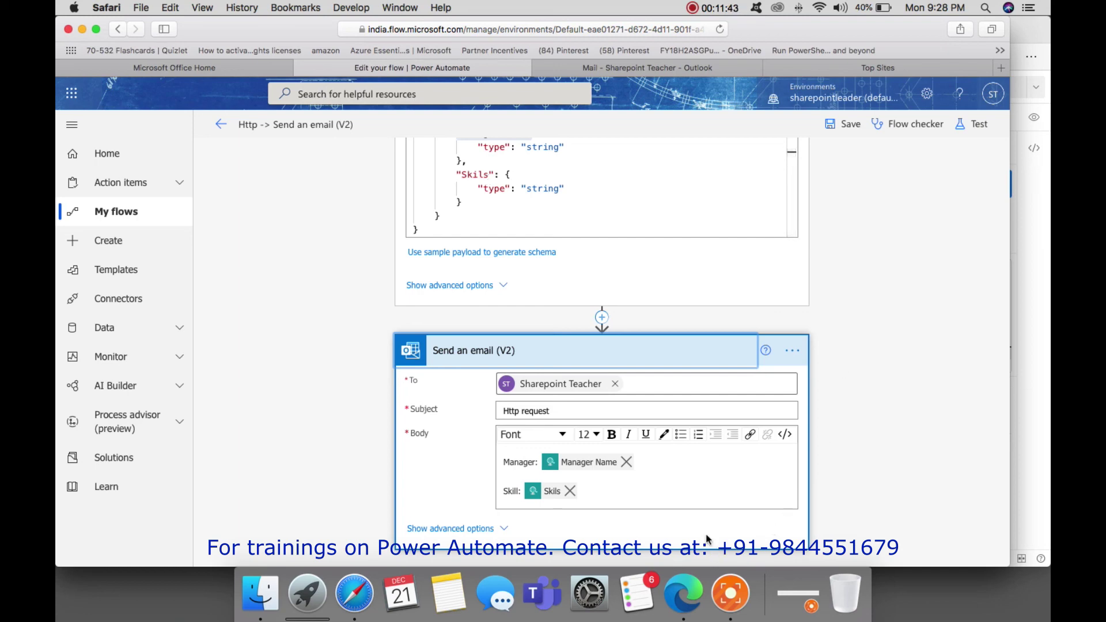
{"action": "left_click", "coordinate": [681, 589]}
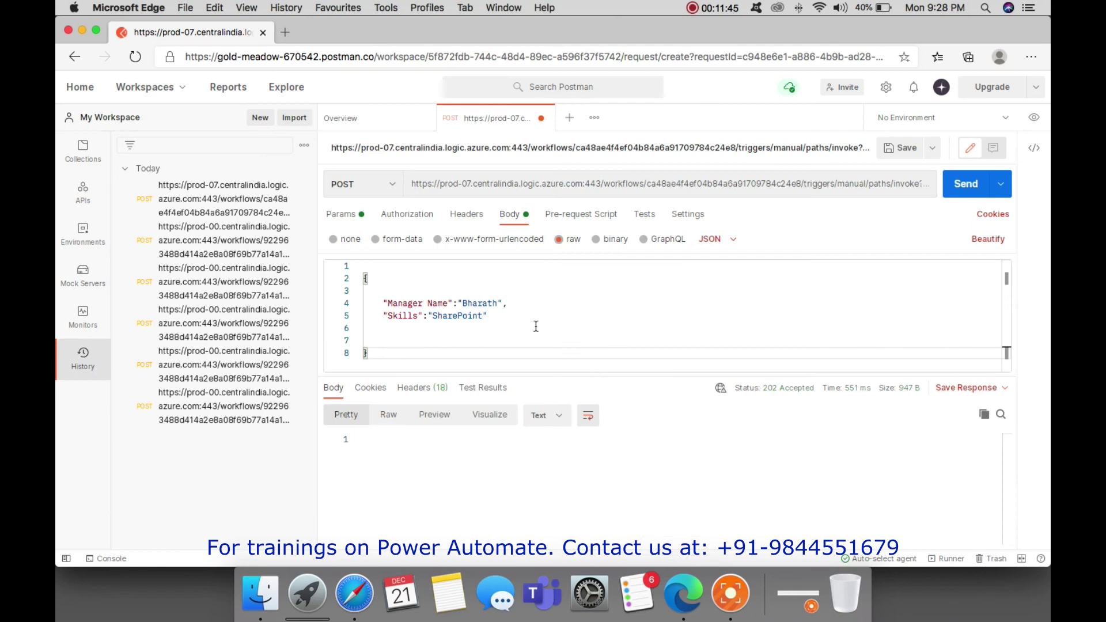
- Rename the Postman body key 'Skills' to 'Skils', keeping its SharePoint value intact
{"action": "left_click", "coordinate": [411, 315]}
{"action": "key", "text": "BackSpace"}
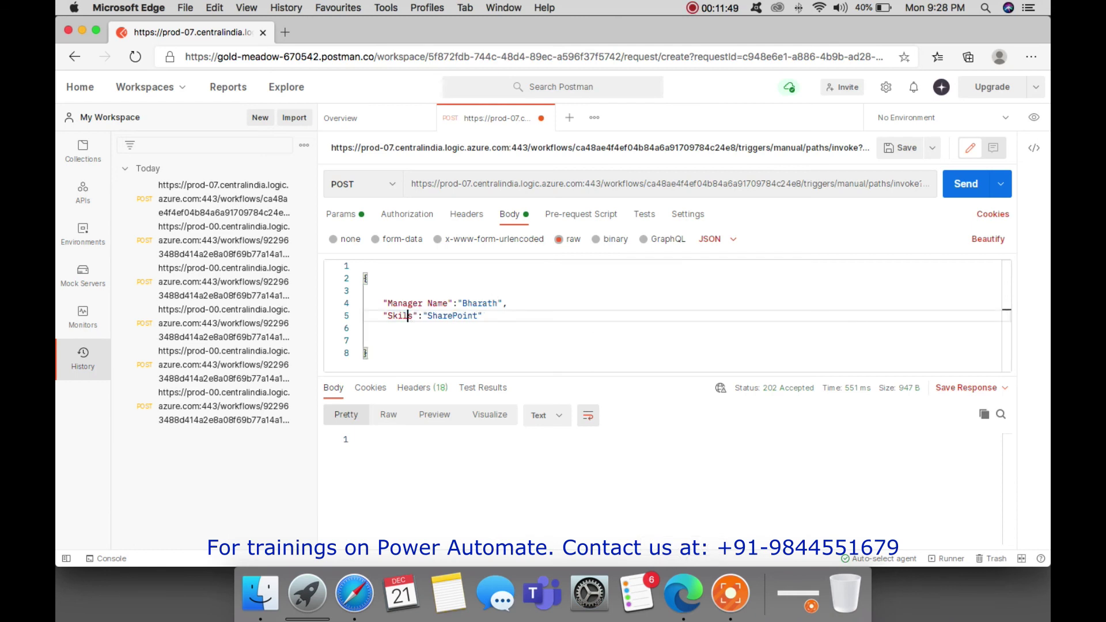
{"action": "double_click", "coordinate": [458, 315]}
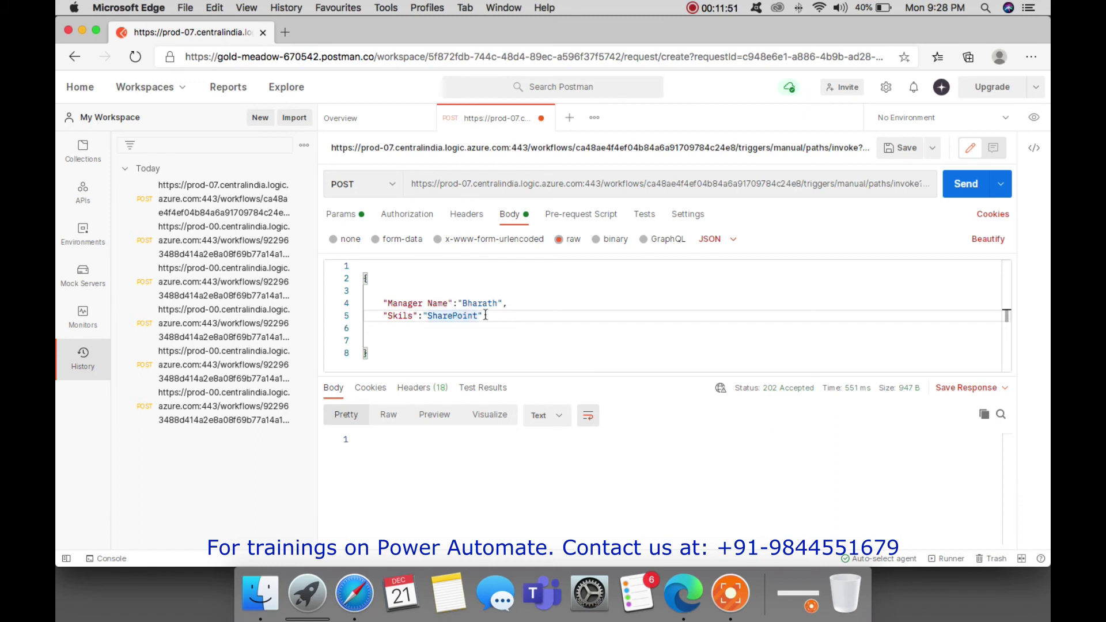
{"action": "left_click", "coordinate": [543, 318]}
{"action": "key", "text": "BackSpace"}
{"action": "key", "text": "BackSpace"}
{"action": "key", "text": "BackSpace"}
{"action": "key", "text": "BackSpace"}
{"action": "key", "text": "BackSpace"}
{"action": "key", "text": "BackSpace"}
{"action": "key", "text": "BackSpace"}
{"action": "key", "text": "BackSpace"}
{"action": "key", "text": "BackSpace"}
{"action": "key", "text": "BackSpace"}
{"action": "key", "text": "BackSpace"}
{"action": "key", "text": "BackSpace"}
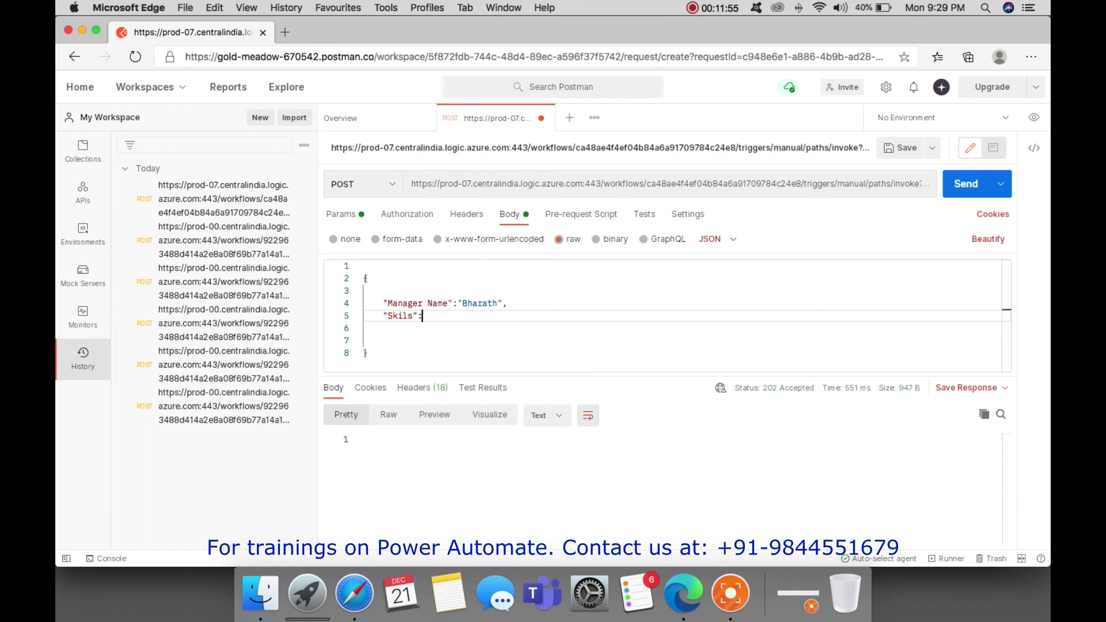
{"action": "key", "text": "BackSpace"}
{"action": "key", "text": "BackSpace"}
{"action": "key", "text": "ctrl+z"}
{"action": "left_click", "coordinate": [353, 593]}
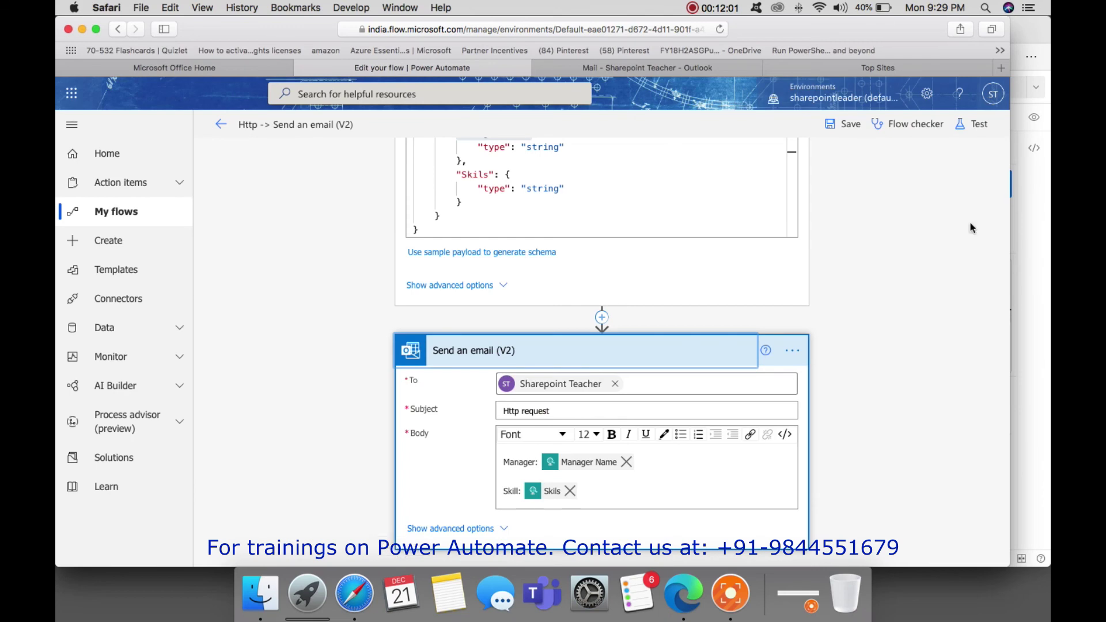
- Start a manual test of the flow so it waits for the HTTP request
{"action": "left_click", "coordinate": [973, 124]}
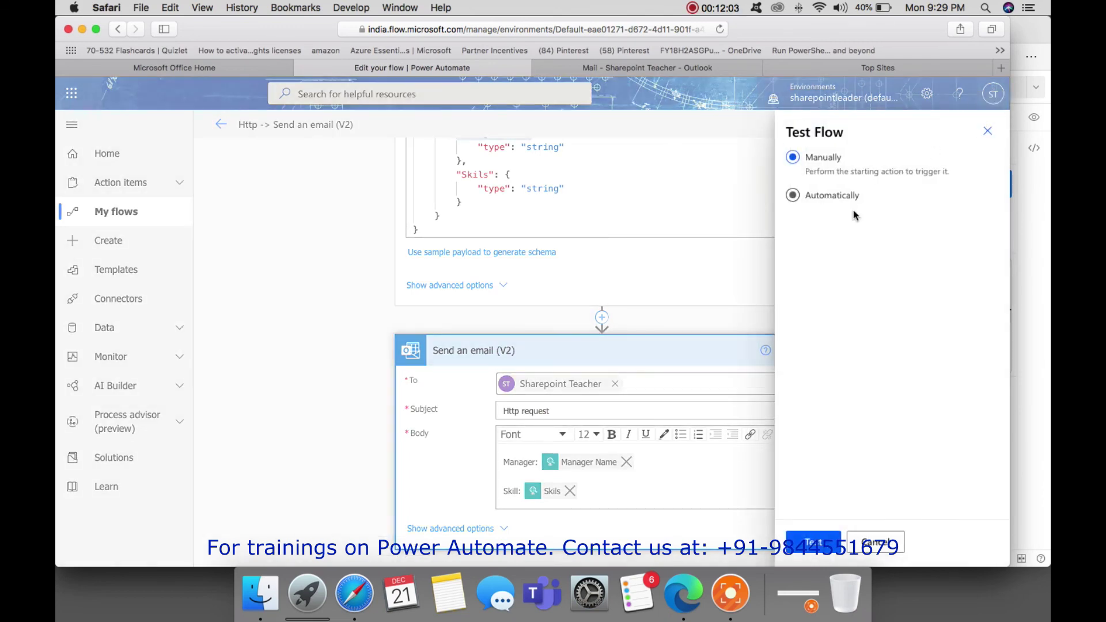
{"action": "left_click", "coordinate": [825, 546]}
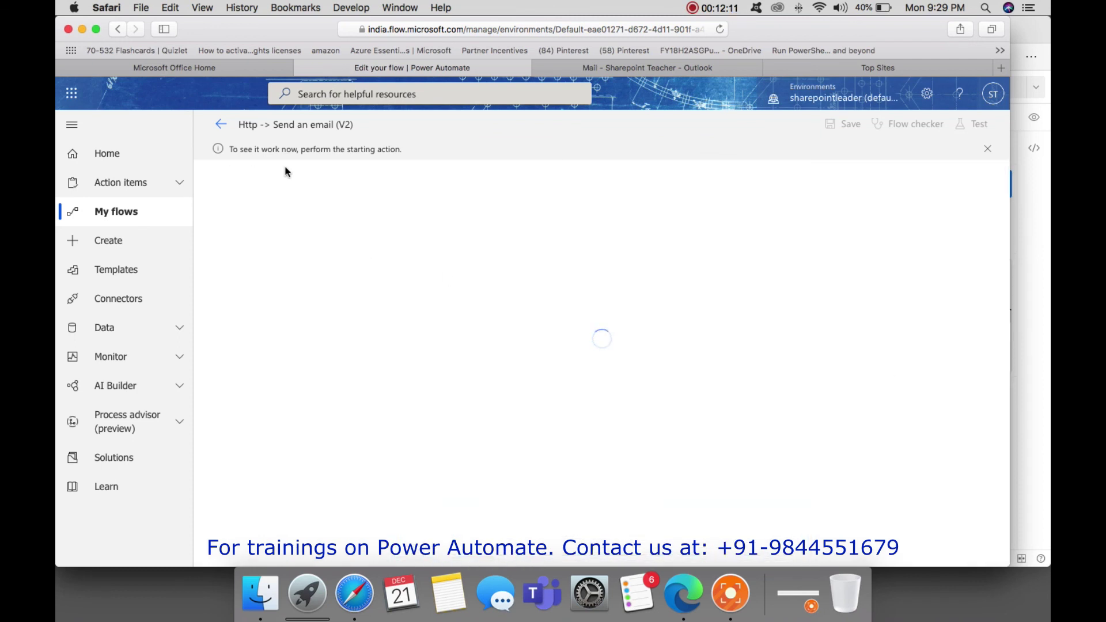
{"action": "left_click", "coordinate": [697, 582]}
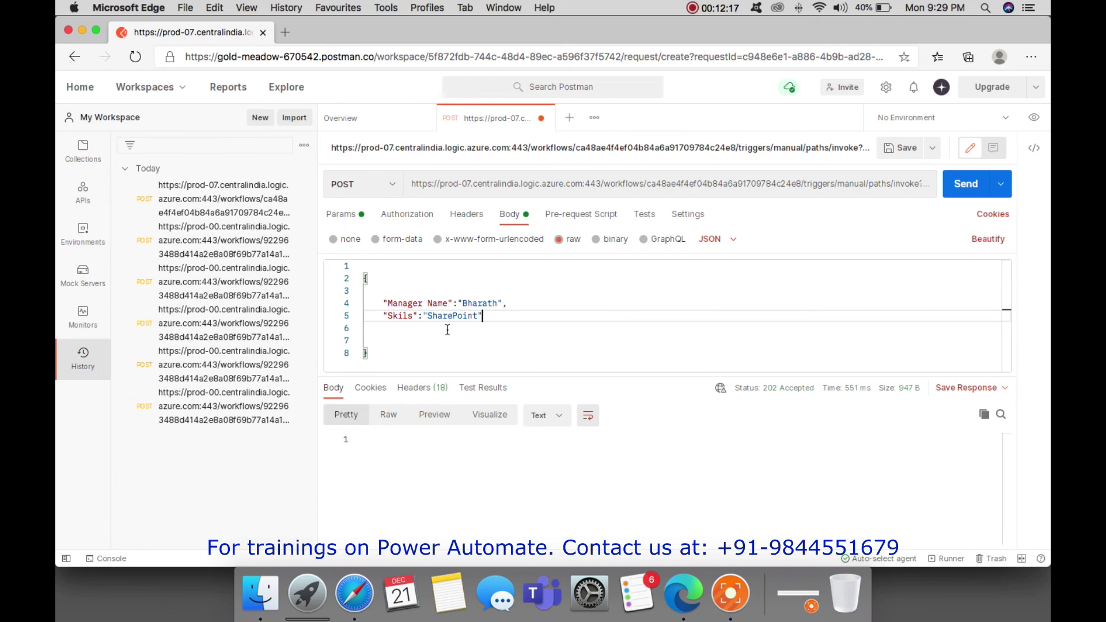
- Send the corrected POST request and confirm the new email shows Skill: SharePoint
{"action": "left_click", "coordinate": [963, 185]}
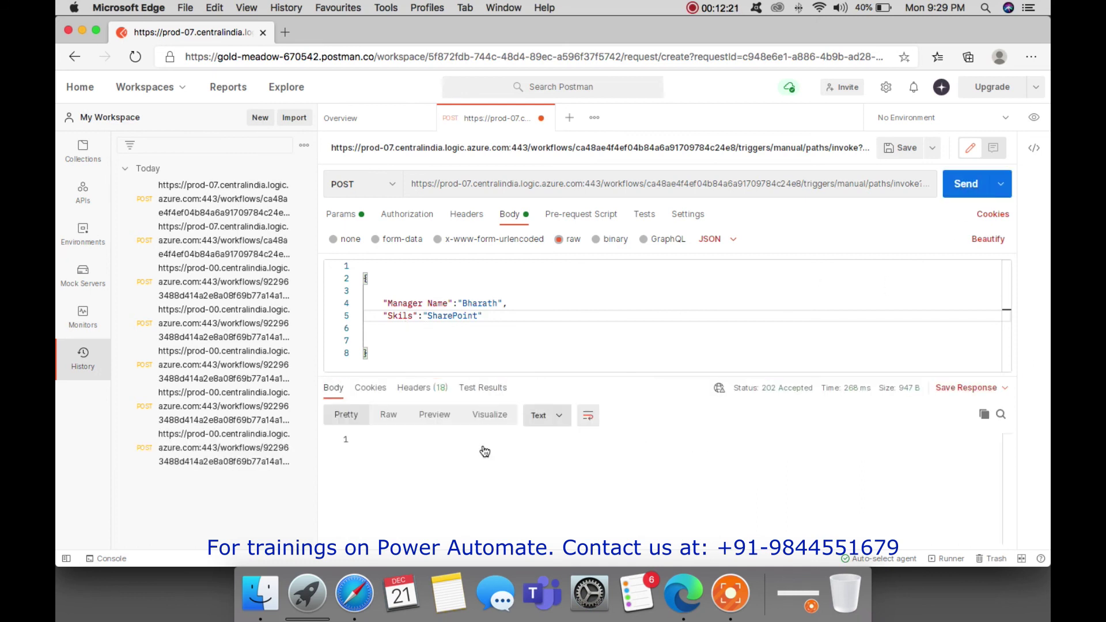
{"action": "left_click", "coordinate": [352, 588]}
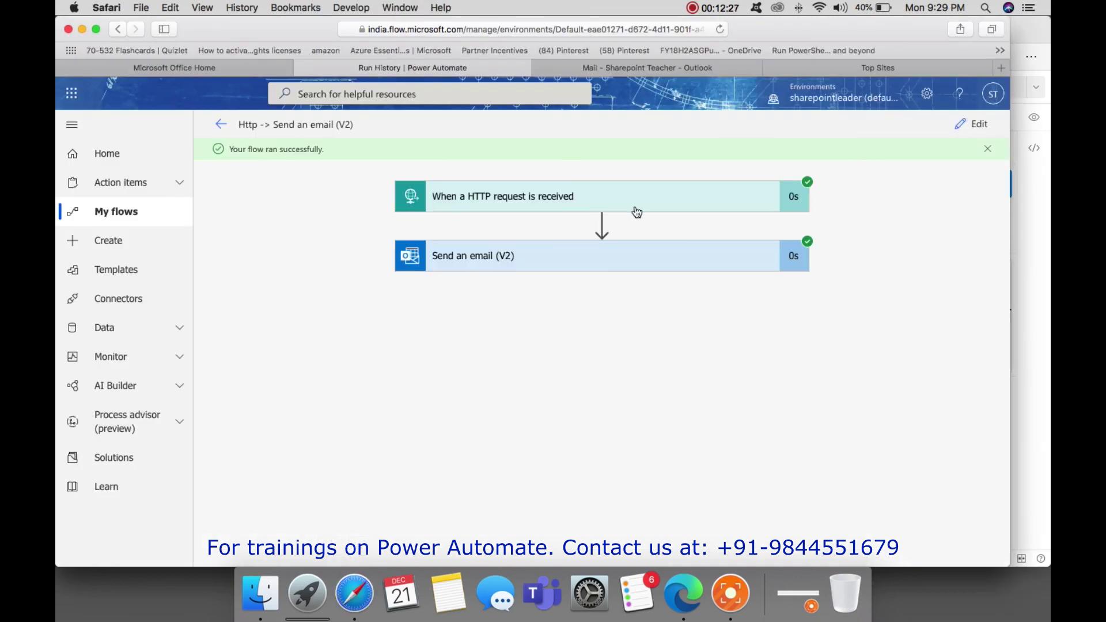
{"action": "left_click", "coordinate": [628, 70]}
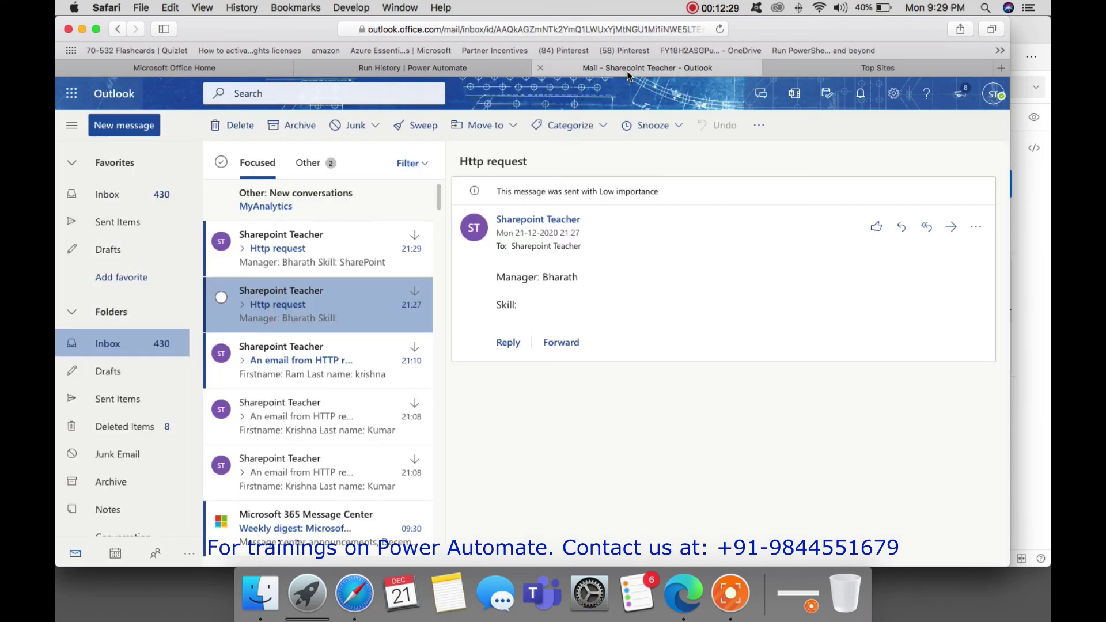
{"action": "left_click", "coordinate": [327, 240]}
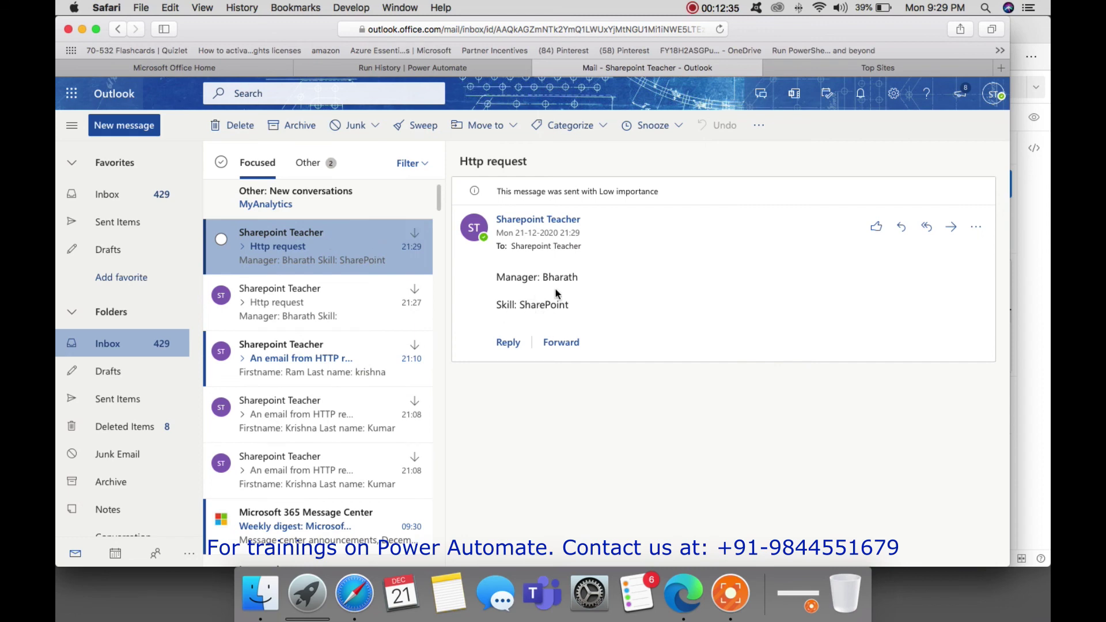
- Expand the run's HTTP trigger outputs to confirm Skils is SharePoint with the manager's name
{"action": "left_click", "coordinate": [438, 67]}
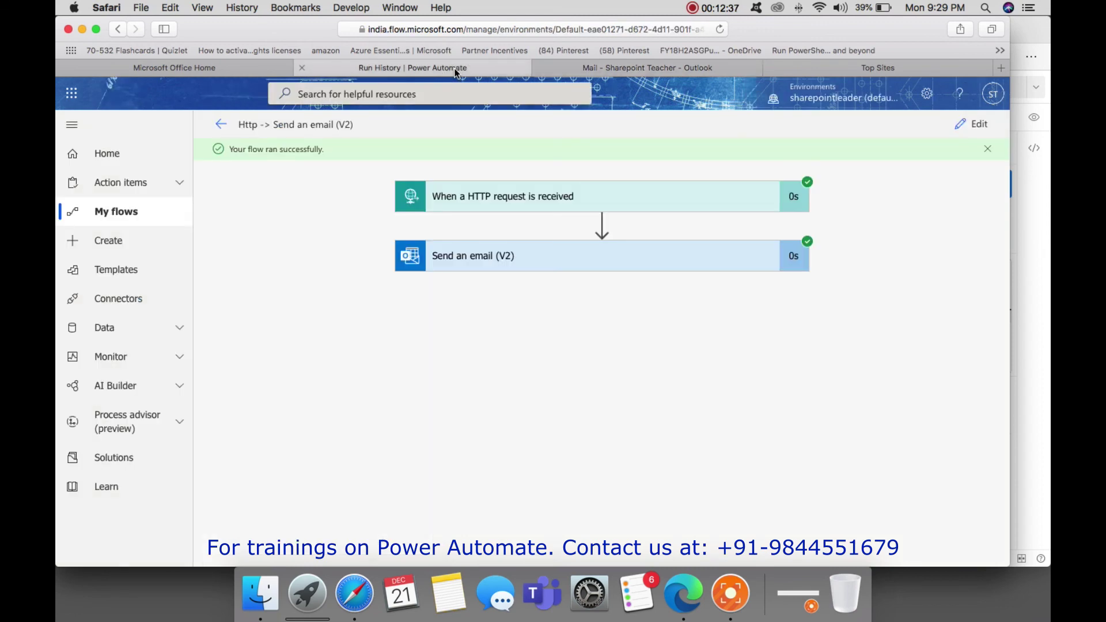
{"action": "left_click", "coordinate": [623, 208]}
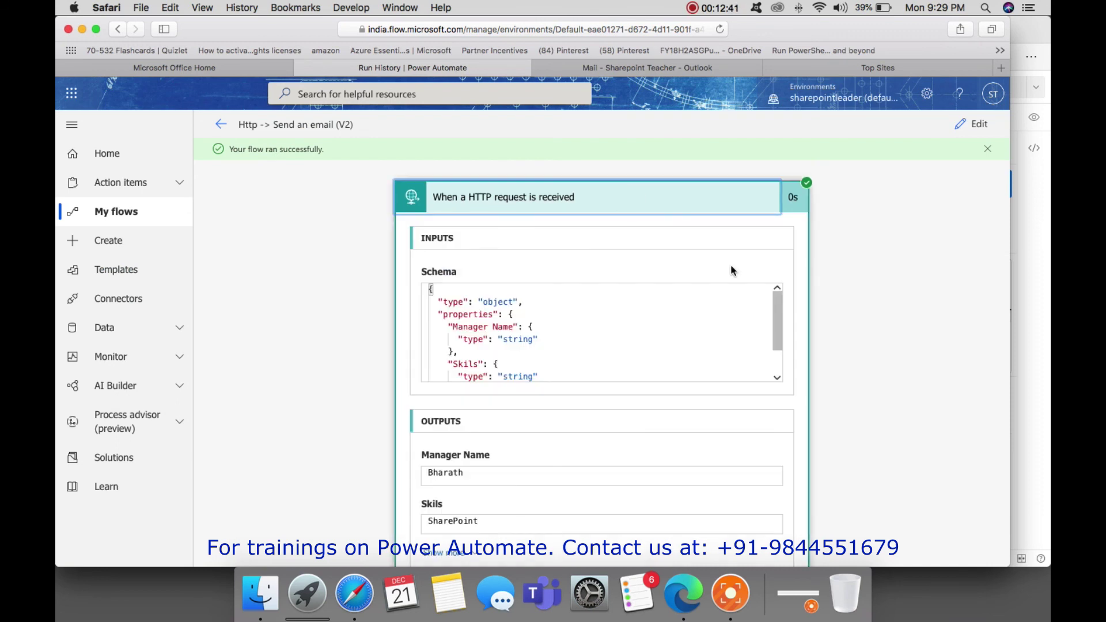
{"action": "scroll", "coordinate": [854, 301], "scroll_direction": "down", "scroll_amount": 2}
{"action": "scroll", "coordinate": [854, 302], "scroll_direction": "down", "scroll_amount": 3}
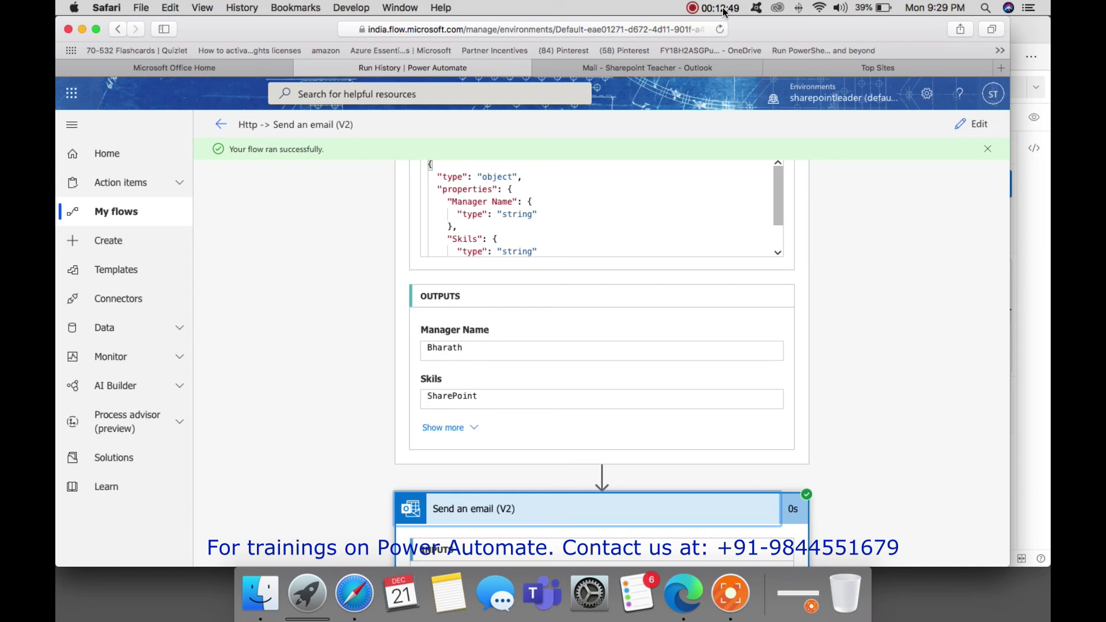
{"action": "left_click", "coordinate": [723, 8]}
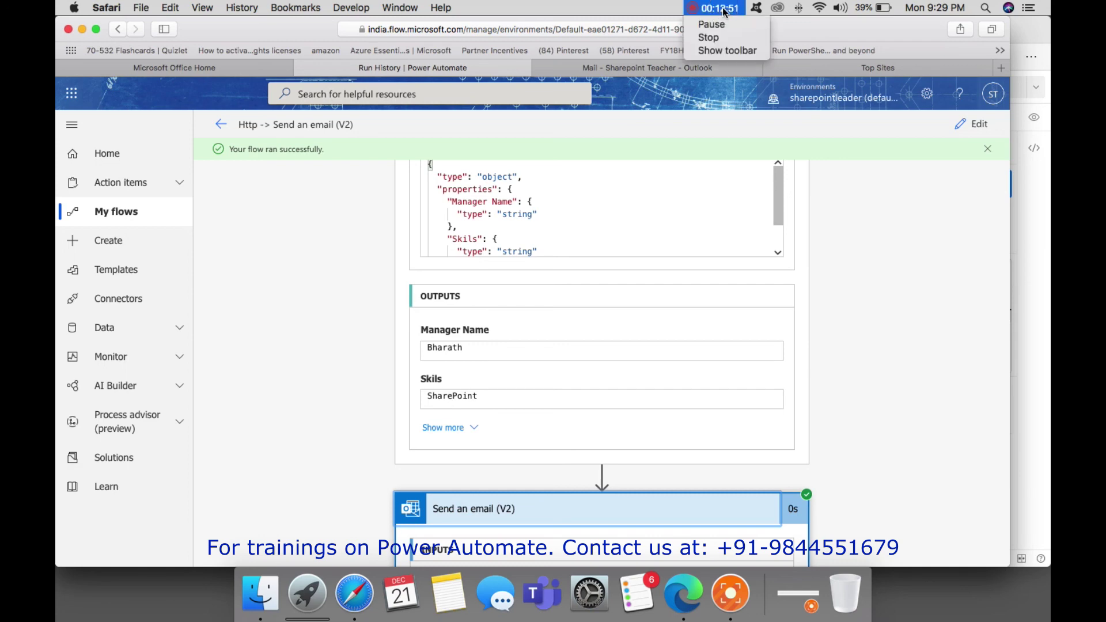